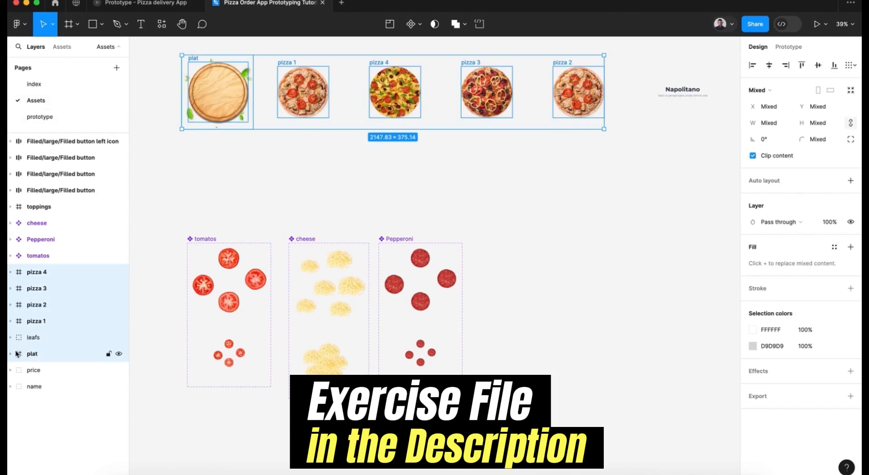
# Step: Copy the pizza 1 to pizza 4, leafs and plat layers from the Assets page and paste them onto the prototype page
pyautogui.click(33, 340)
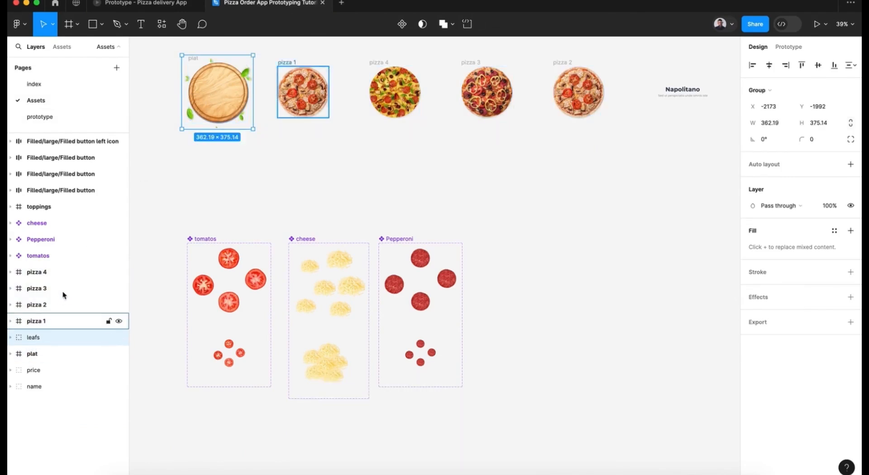
pyautogui.click(59, 277)
pyautogui.keyDown('shift'); pyautogui.click(58, 352); pyautogui.keyUp('shift')
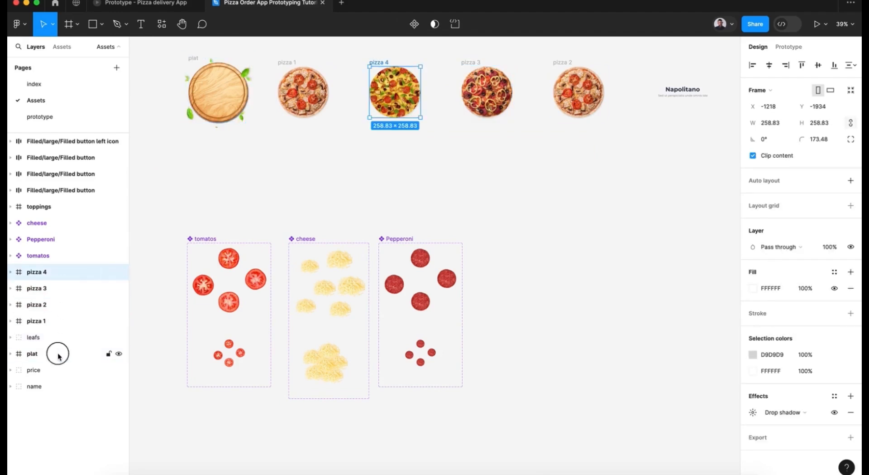
pyautogui.click(31, 116)
pyautogui.press('super+v')
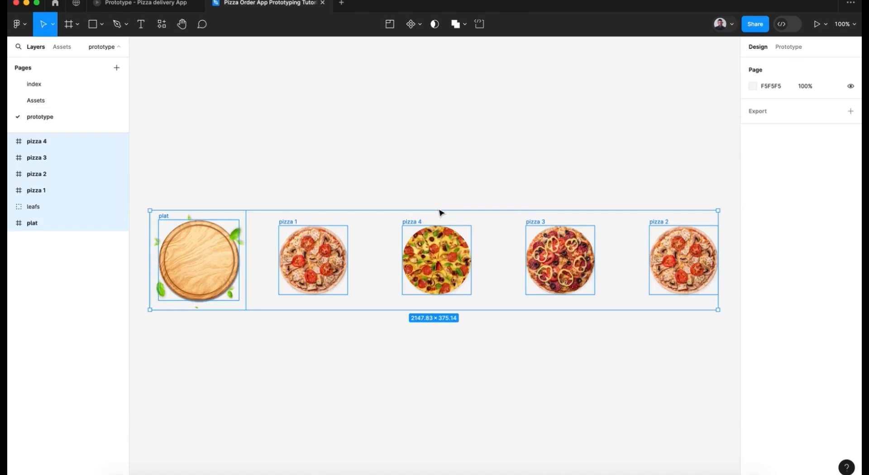
# Step: Draw a new frame of about 501 × 510 on the empty canvas below the wooden plate
pyautogui.scroll(-2, 438, 208)
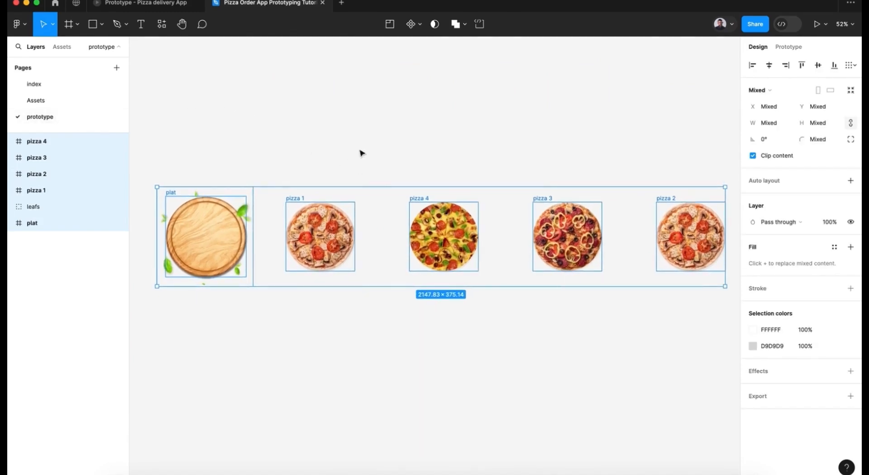
pyautogui.scroll(-3, 362, 153)
pyautogui.scroll(-2, 330, 209)
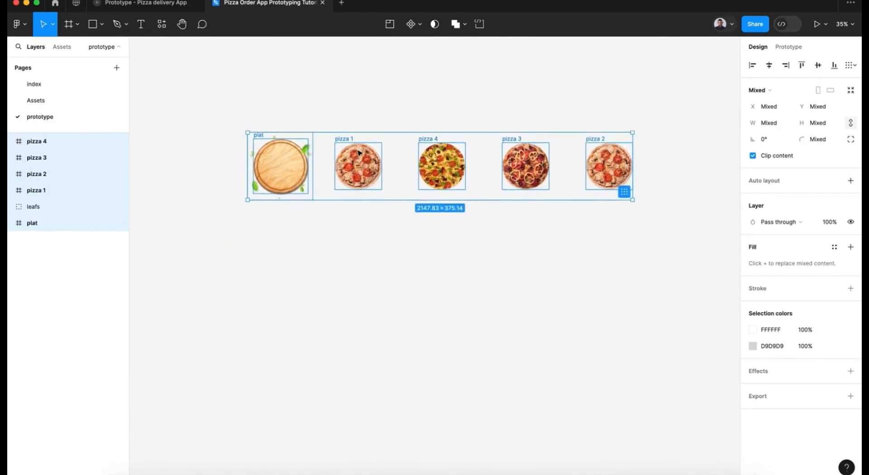
pyautogui.click(303, 268)
pyautogui.click(68, 24)
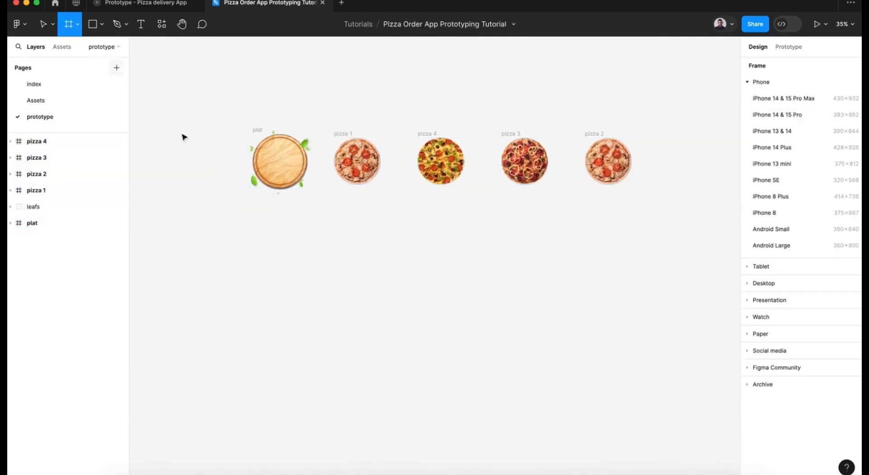
pyautogui.moveTo(234, 216); pyautogui.dragTo(325, 308)
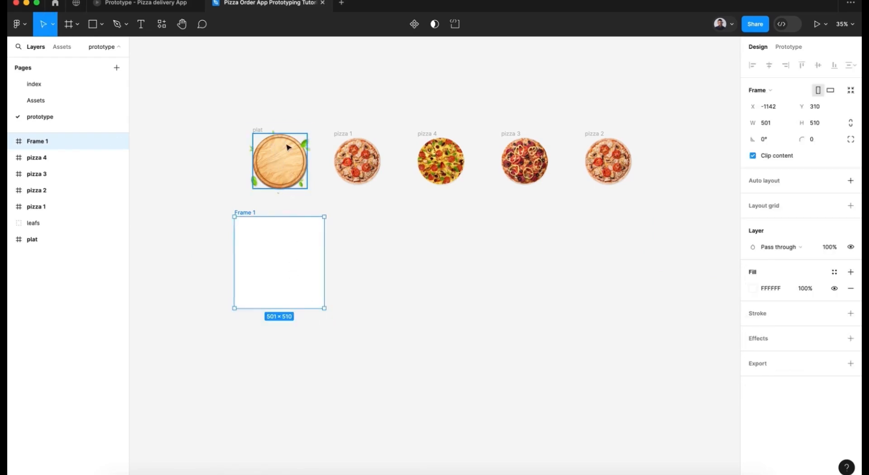
# Step: Resize the new frame to a width and height of 450
pyautogui.moveTo(280, 308); pyautogui.dragTo(280, 297)
pyautogui.click(769, 124)
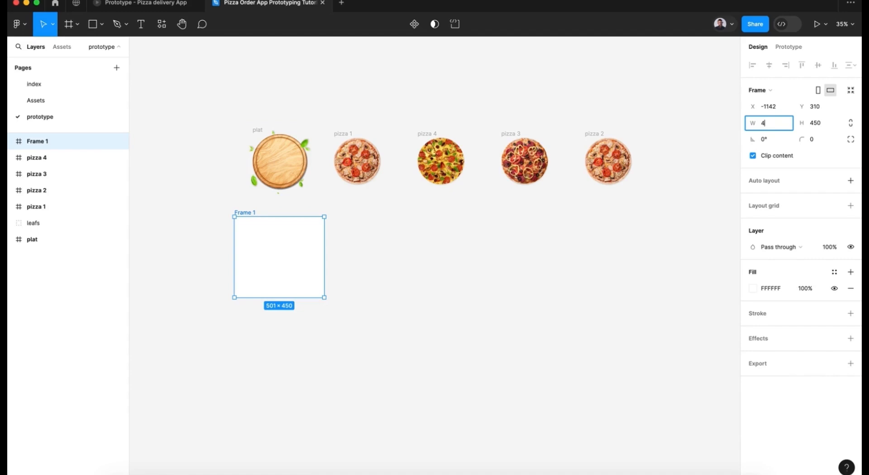
pyautogui.write('450')
pyautogui.press('Return')
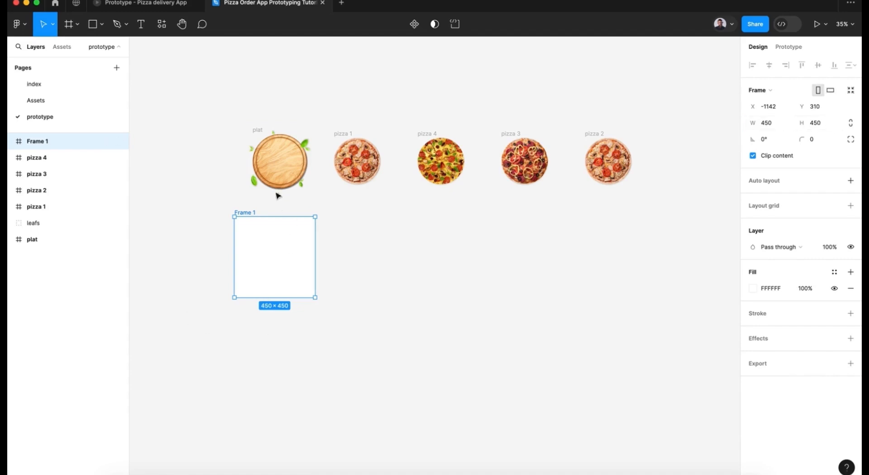
# Step: Move the wooden plate and its leafs group together into the middle of the empty 450 × 450 frame
pyautogui.moveTo(232, 115); pyautogui.dragTo(311, 196)
pyautogui.scroll(5, 317, 200)
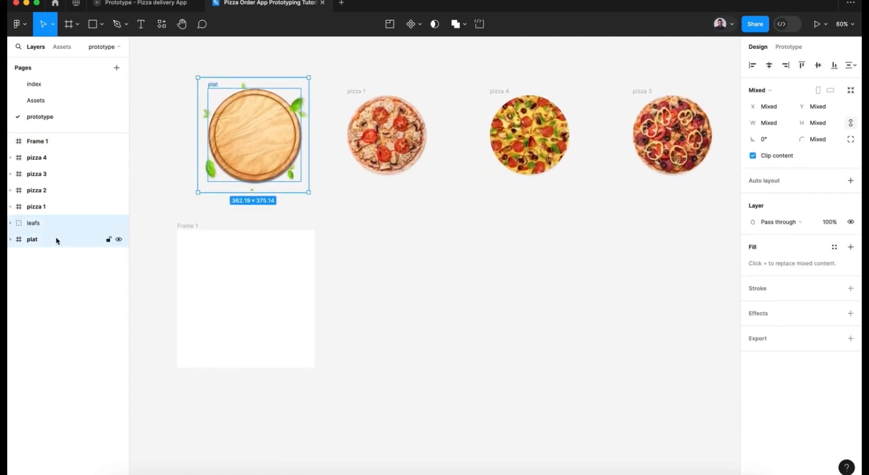
pyautogui.moveTo(261, 139); pyautogui.dragTo(250, 301)
pyautogui.click(355, 287)
# Step: Turn off Clip content for the frame that holds the plate
pyautogui.scroll(-2, 355, 287)
pyautogui.hscroll(-3, 355, 287)
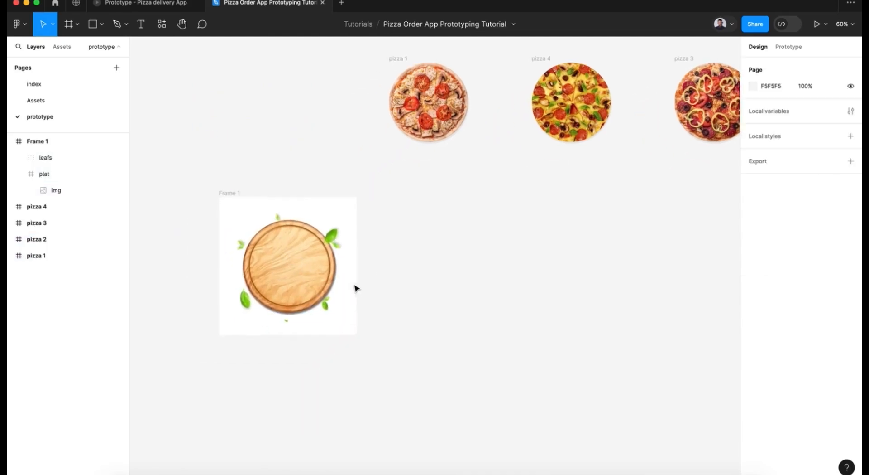
pyautogui.click(243, 180)
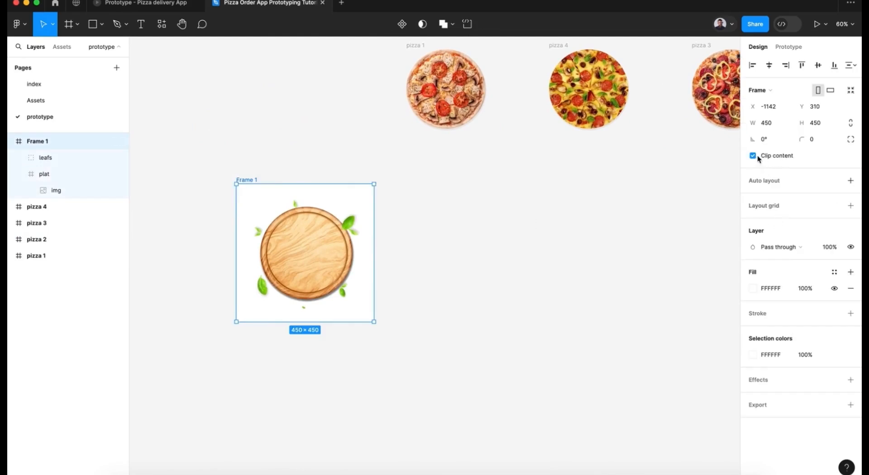
pyautogui.click(447, 273)
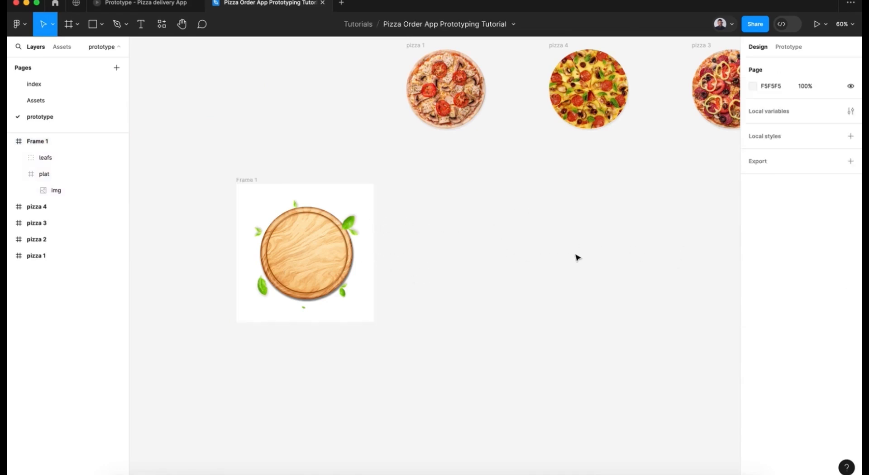
# Step: Rename the frame containing the plate as "pizza"
pyautogui.click(251, 180)
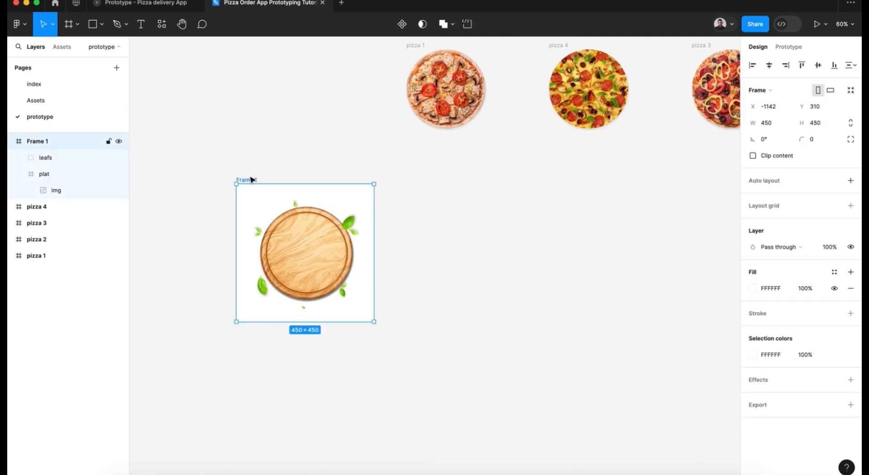
pyautogui.doubleClick(250, 180)
pyautogui.write('pizza')
pyautogui.press('Return')
pyautogui.click(409, 51)
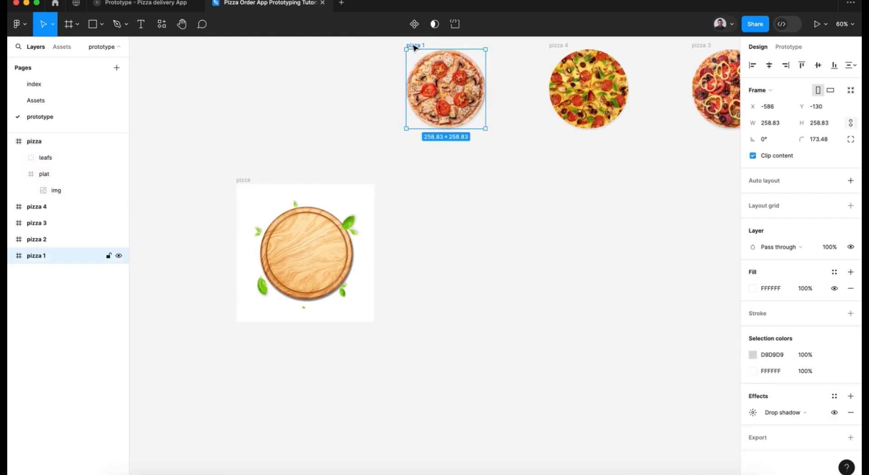
pyautogui.moveTo(342, 64); pyautogui.dragTo(720, 115)
pyautogui.hscroll(-3, 436, 179)
pyautogui.hscroll(-10, 436, 178)
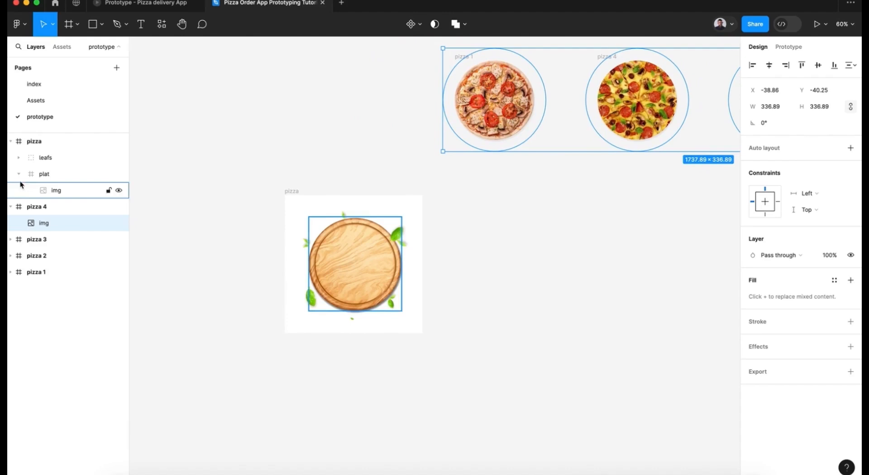
# Step: Collapse the expanded pizza and pizza 4 frames in the layer list
pyautogui.click(17, 145)
pyautogui.click(11, 144)
pyautogui.click(11, 157)
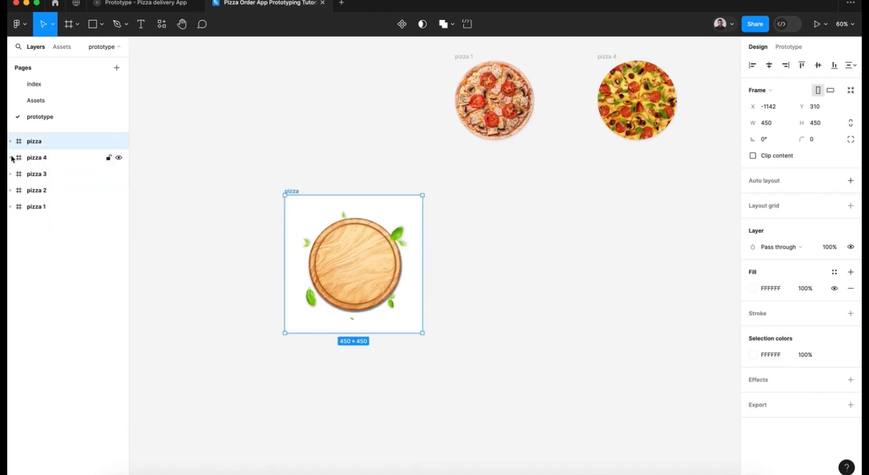
pyautogui.click(11, 157)
pyautogui.click(11, 157)
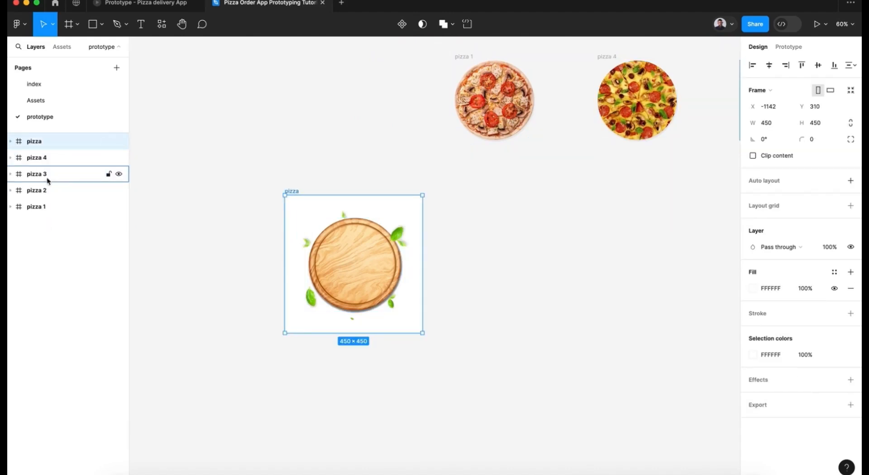
# Step: Move the pizza 1 to pizza 4 frames together into the plate's frame, with pizza 1 centered on the wooden plate
pyautogui.click(47, 194)
pyautogui.click(52, 159)
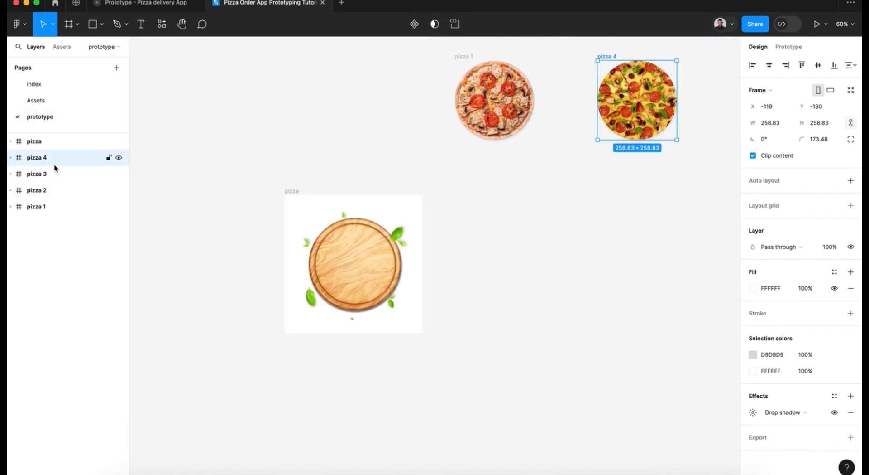
pyautogui.keyDown('shift'); pyautogui.click(53, 207); pyautogui.keyUp('shift')
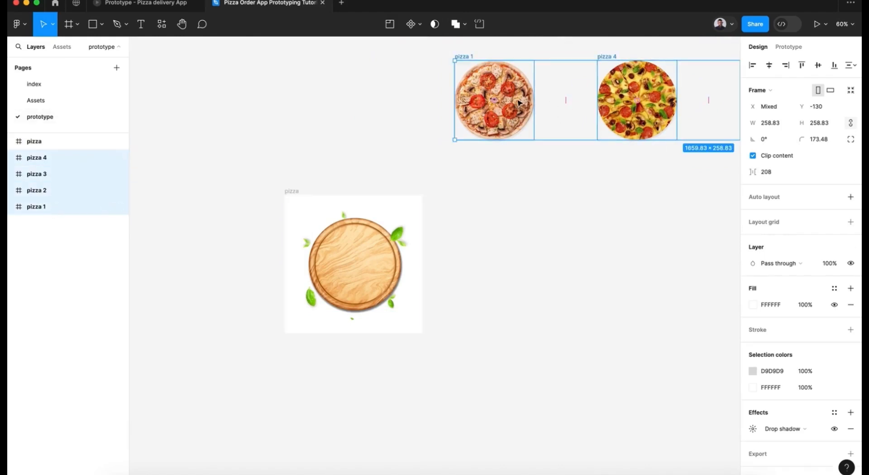
pyautogui.moveTo(520, 103); pyautogui.dragTo(381, 267)
pyautogui.scroll(5, 380, 267)
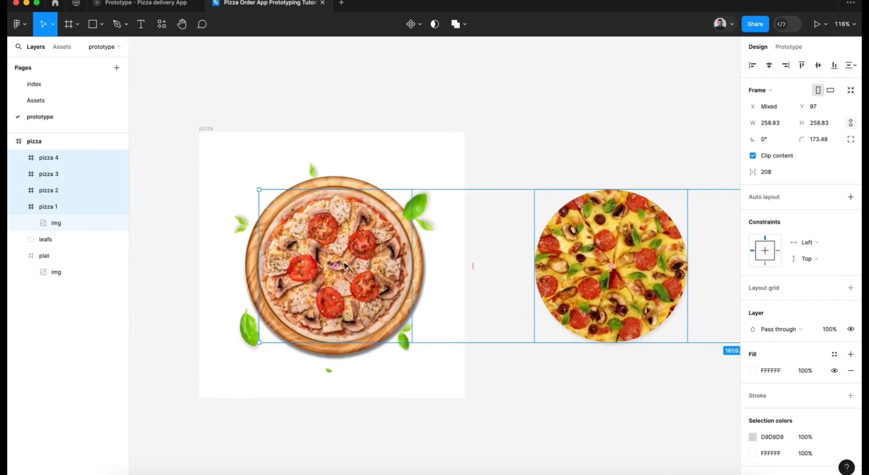
pyautogui.scroll(3, 337, 248)
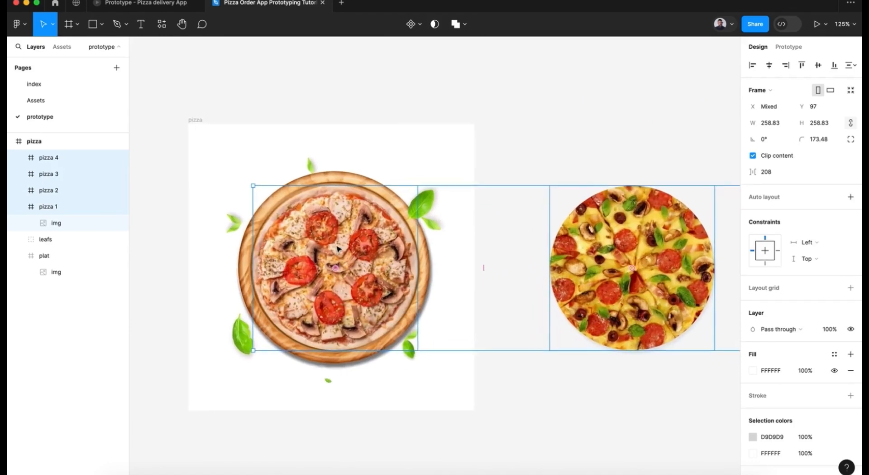
pyautogui.scroll(-3, 338, 247)
pyautogui.hscroll(-2, 338, 247)
pyautogui.scroll(1, 337, 249)
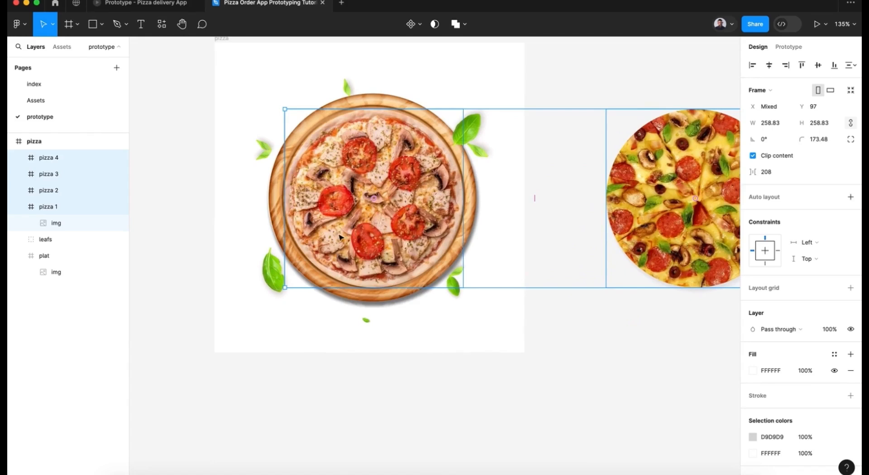
# Step: Rename the parent frame holding the plate and pizzas as "frame"
pyautogui.scroll(-10, 357, 194)
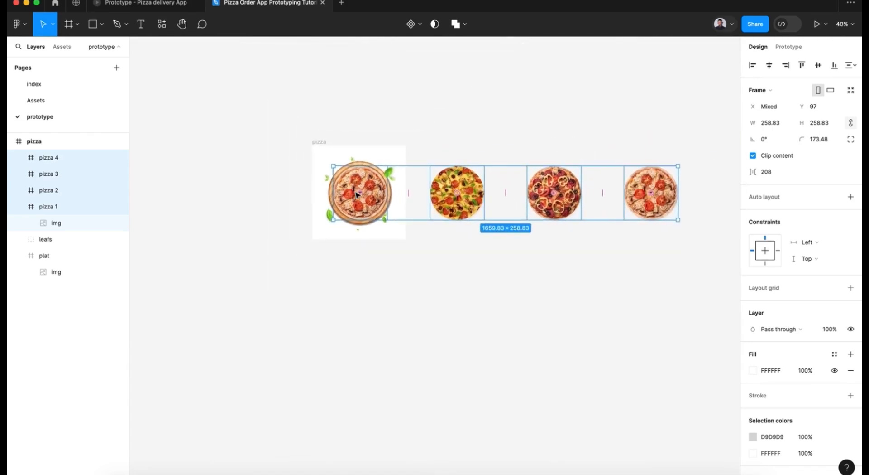
pyautogui.click(320, 142)
pyautogui.doubleClick(319, 143)
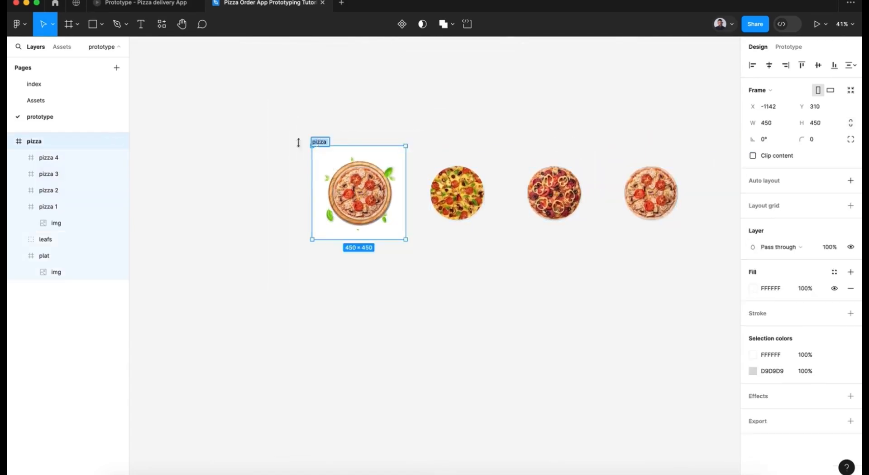
pyautogui.press('BackSpace')
pyautogui.write('frame')
pyautogui.press('Return')
# Step: Duplicate the frame with its pizzas and place the copy directly below the original, aligned with its left edge
pyautogui.click(547, 116)
pyautogui.scroll(-3, 547, 117)
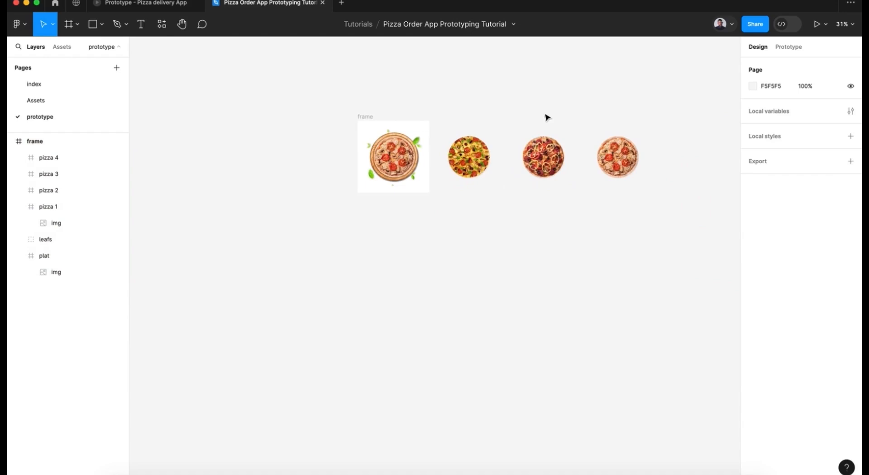
pyautogui.click(361, 117)
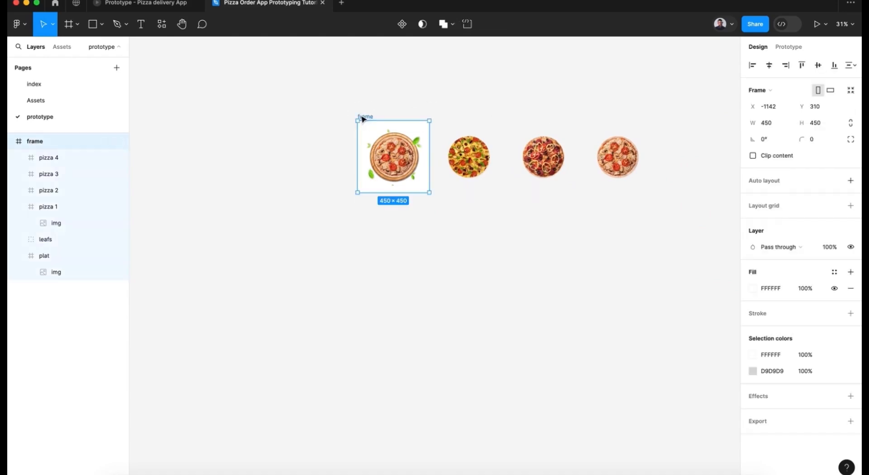
pyautogui.press('super+d')
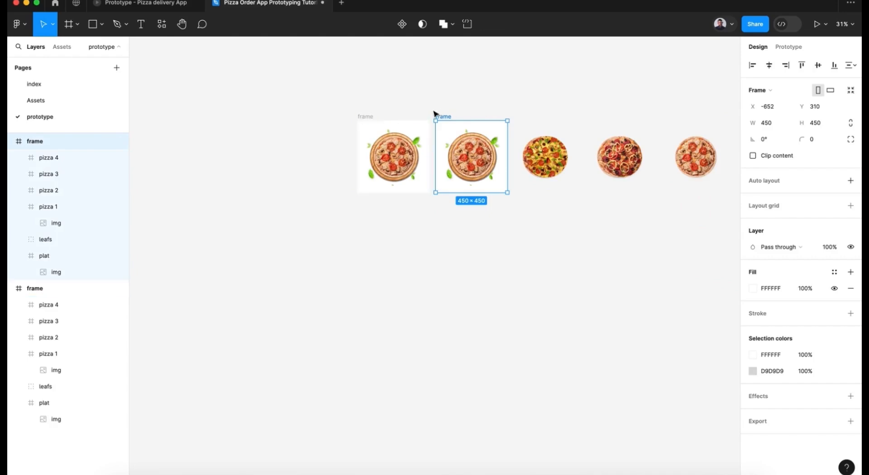
pyautogui.moveTo(445, 117); pyautogui.dragTo(365, 212)
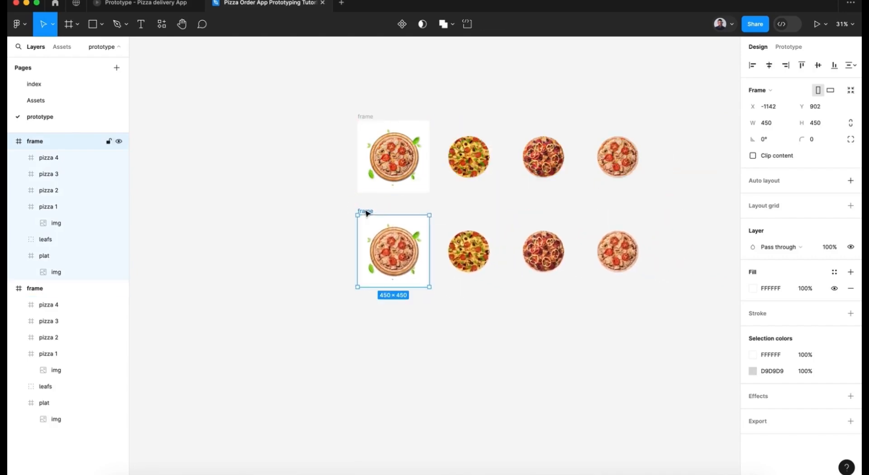
# Step: Shift the duplicate frame's pizza 1 to pizza 4 together to the left until pizza 4 sits on the wooden plate
pyautogui.click(18, 212)
pyautogui.click(58, 208)
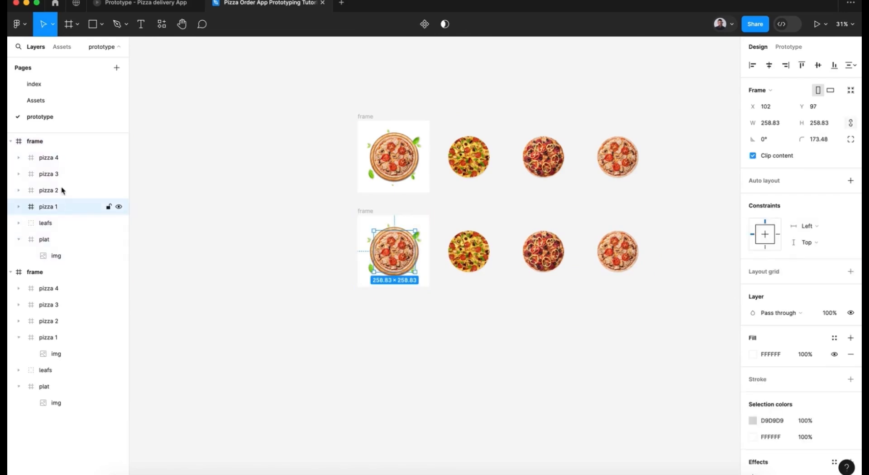
pyautogui.keyDown('shift'); pyautogui.click(66, 162); pyautogui.keyUp('shift')
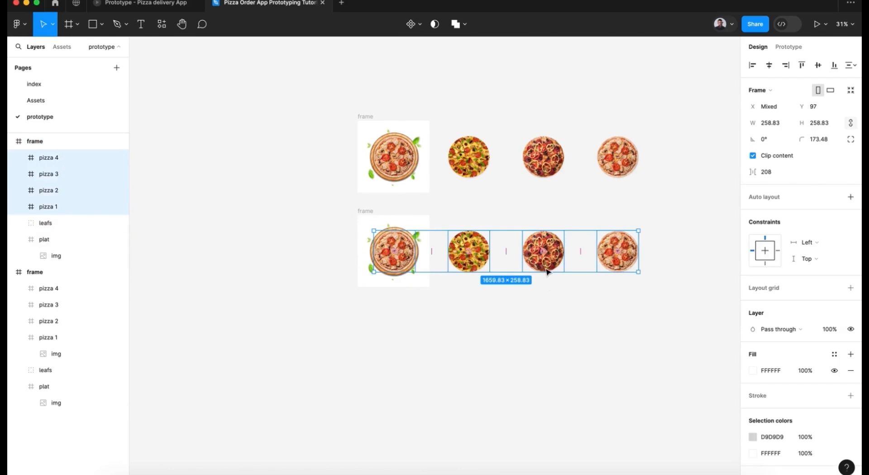
pyautogui.hotkey('shift', 'Left')
pyautogui.hotkey('shift', 'Left')
pyautogui.hotkey('shift', 'Left')
pyautogui.hotkey('shift', 'Left')
pyautogui.hotkey('shift', 'Left')
pyautogui.hotkey('shift', 'Left')
pyautogui.hotkey('shift', 'Left')
pyautogui.hotkey('shift', 'Left')
pyautogui.hotkey('shift', 'Left')
pyautogui.hotkey('shift', 'Left')
pyautogui.hotkey('shift', 'Left')
pyautogui.hotkey('shift', 'Left')
pyautogui.hotkey('shift', 'Left')
pyautogui.hotkey('shift', 'Left')
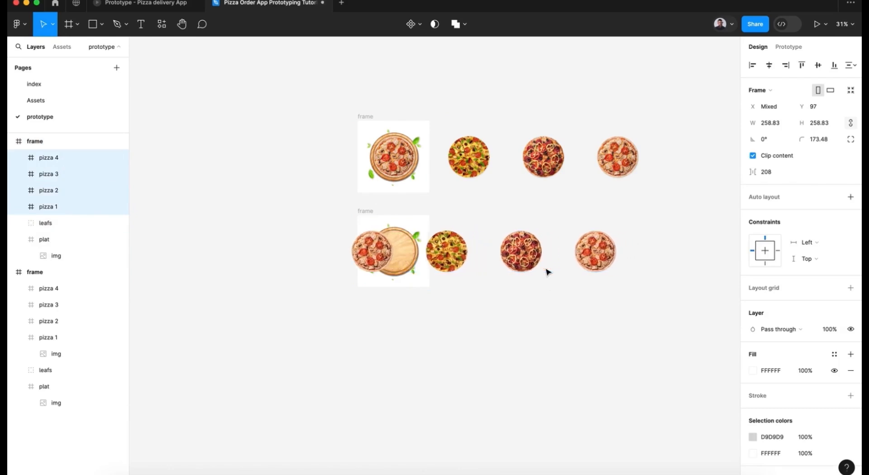
pyautogui.hotkey('shift', 'Left')
pyautogui.hotkey('shift', 'Left')
pyautogui.hotkey('shift', 'Left')
pyautogui.hotkey('shift', 'Left')
pyautogui.hotkey('shift', 'Left')
pyautogui.hotkey('shift', 'Left')
pyautogui.hotkey('shift', 'Left')
pyautogui.hotkey('shift', 'Left')
pyautogui.hotkey('shift', 'Left')
pyautogui.hotkey('shift', 'Left')
pyautogui.hotkey('shift', 'Left')
pyautogui.hotkey('shift', 'Left')
pyautogui.hotkey('shift', 'Left')
pyautogui.hotkey('shift', 'Left')
pyautogui.hotkey('shift', 'Left')
pyautogui.hotkey('shift', 'Left')
pyautogui.hotkey('shift', 'Left')
pyautogui.hotkey('shift', 'Left')
pyautogui.hotkey('shift', 'Left')
pyautogui.hotkey('shift', 'Left')
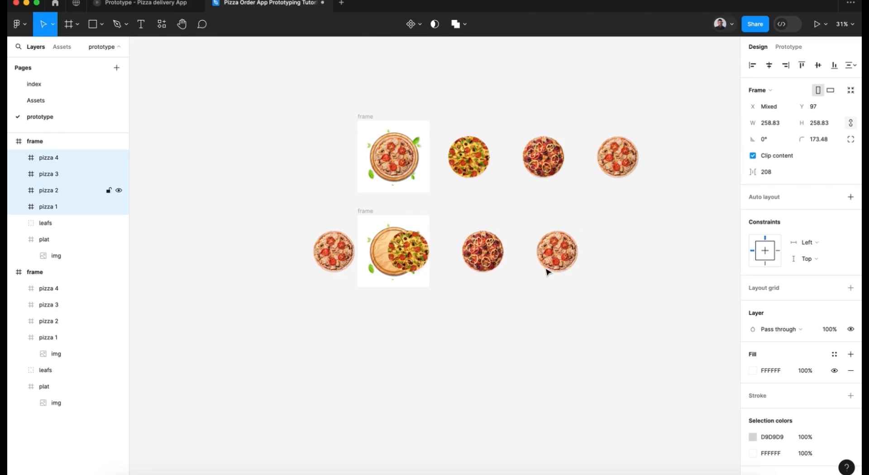
pyautogui.hotkey('shift', 'Left')
pyautogui.hotkey('shift', 'Left')
pyautogui.hotkey('shift', 'Left')
pyautogui.hotkey('shift', 'Left')
pyautogui.hotkey('shift', 'Left')
pyautogui.hotkey('shift', 'Left')
pyautogui.hotkey('shift', 'Left')
pyautogui.hotkey('shift', 'Left')
pyautogui.hotkey('shift', 'Left')
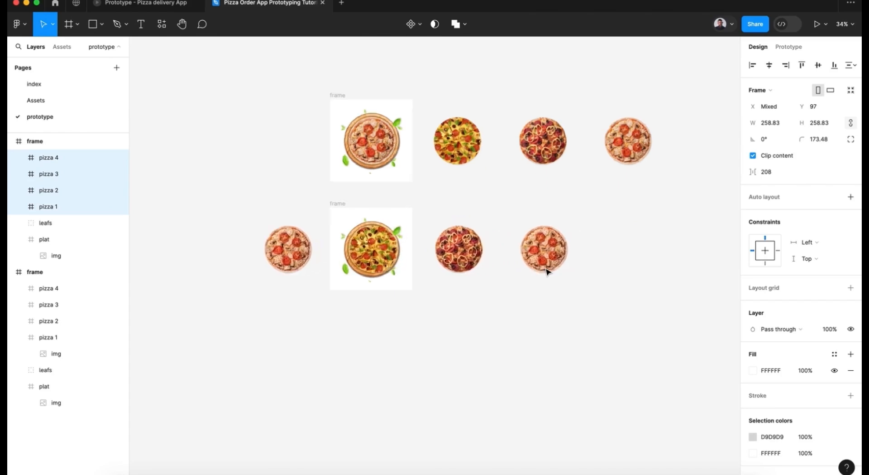
pyautogui.scroll(5, 547, 271)
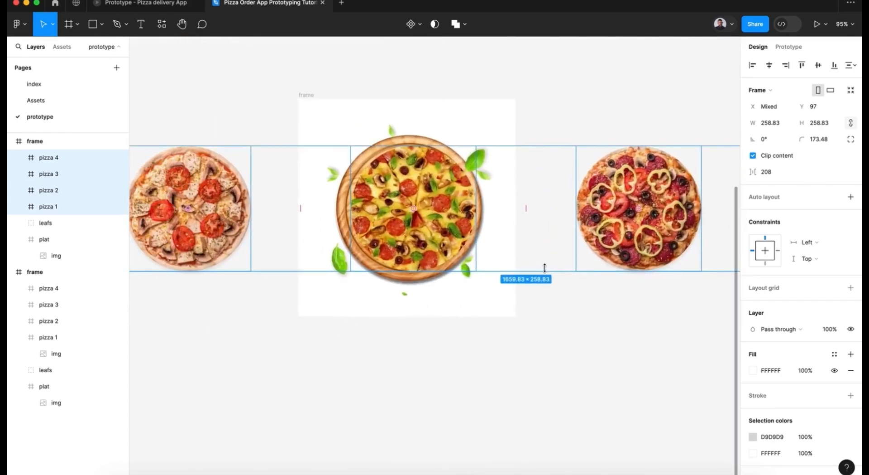
# Step: Nudge the duplicate frame's pizza 1 to pizza 4 together to the left until pizza 4 is centered on the wooden plate
pyautogui.press('Left')
pyautogui.press('Left')
pyautogui.press('Left')
pyautogui.press('Left')
pyautogui.press('Left')
pyautogui.press('Left')
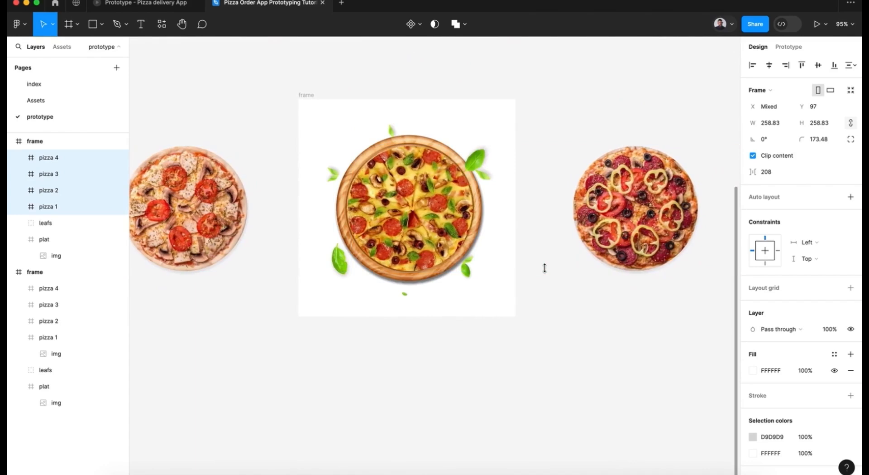
pyautogui.press('Left')
pyautogui.press('Left')
# Step: Set the rotation of the duplicate frame's pizza 1 to pizza 4 to 90°
pyautogui.scroll(-5, 539, 267)
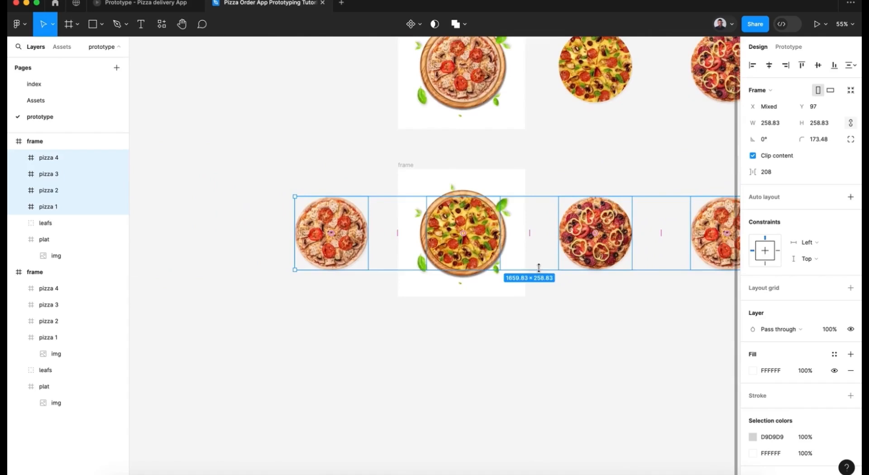
pyautogui.click(765, 141)
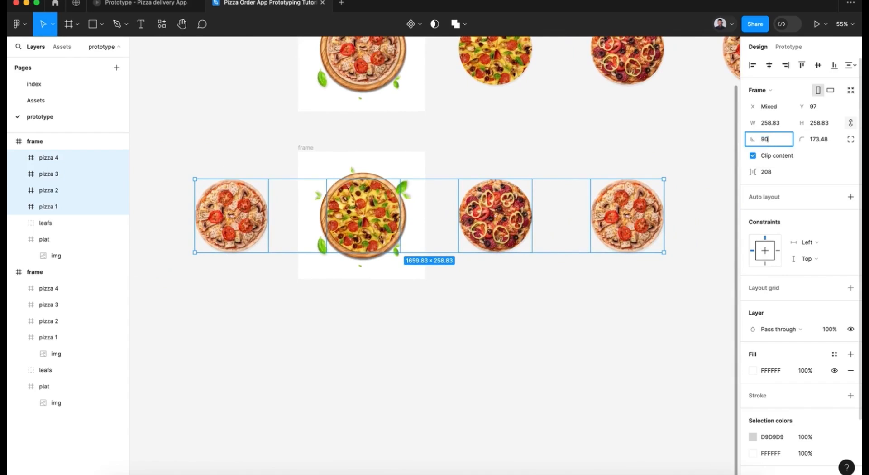
pyautogui.press('Return')
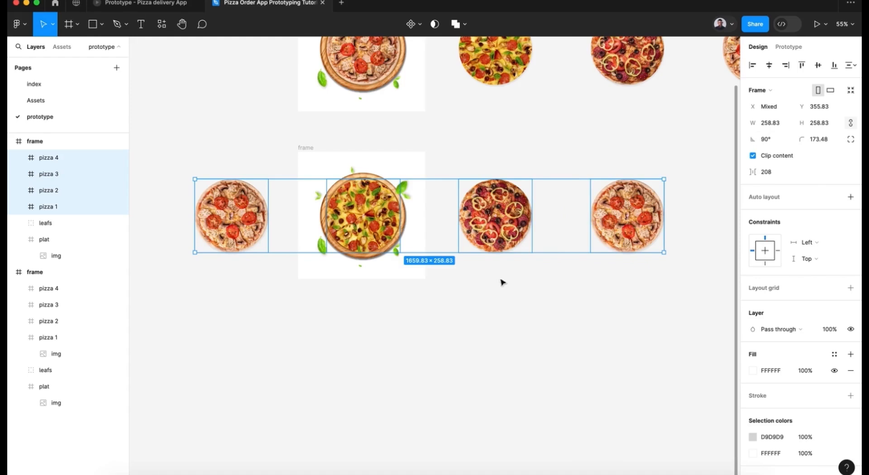
pyautogui.scroll(-3, 494, 301)
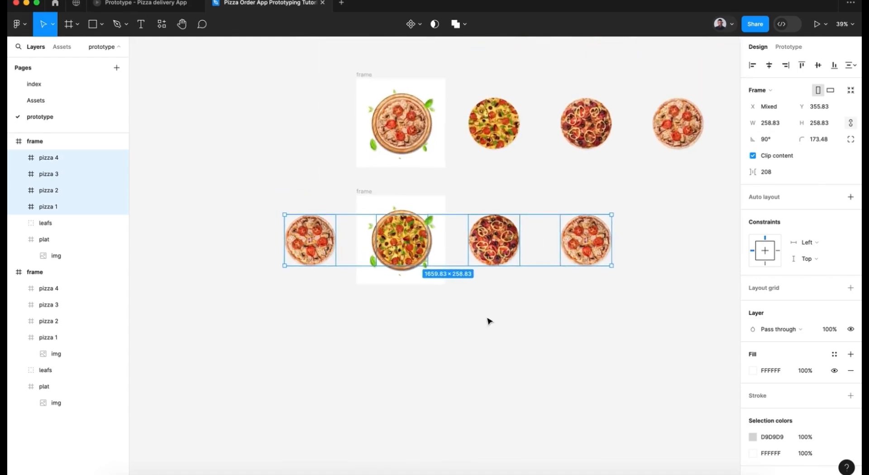
# Step: Rotate the duplicate frame's leafs and plat layers together, trying 15° and settling on 10°
pyautogui.click(53, 226)
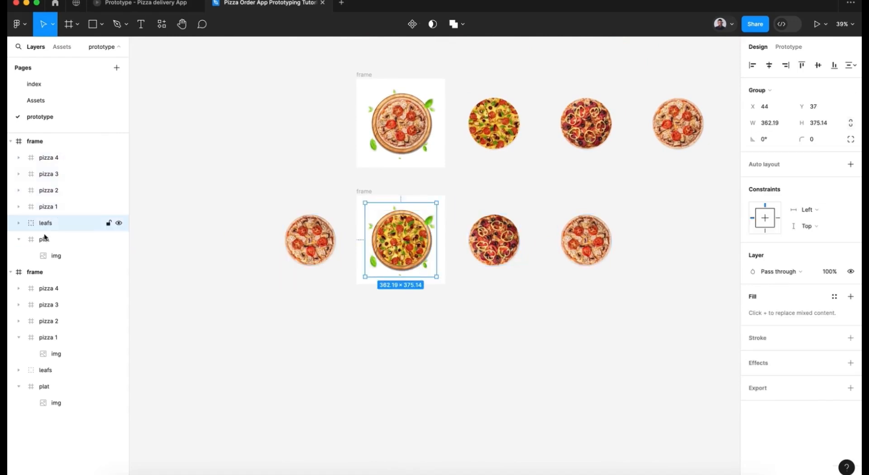
pyautogui.keyDown('shift'); pyautogui.click(44, 240); pyautogui.keyUp('shift')
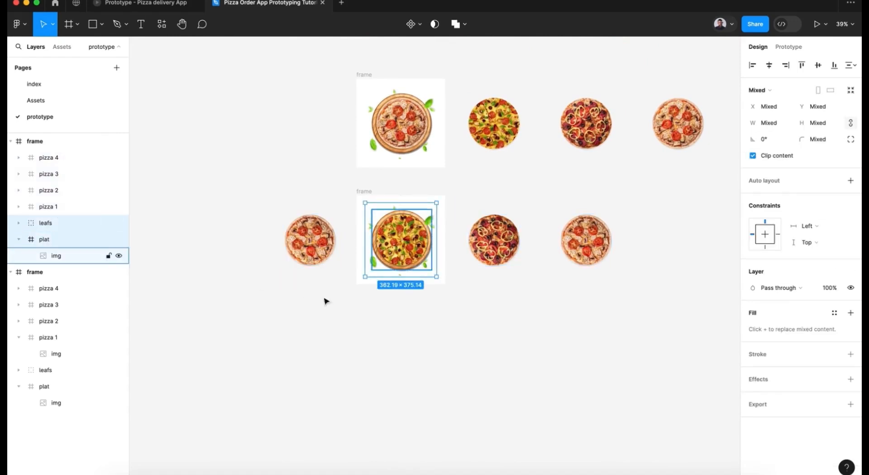
pyautogui.hotkey('shift', '2')
pyautogui.scroll(1, 353, 312)
pyautogui.hscroll(2, 352, 311)
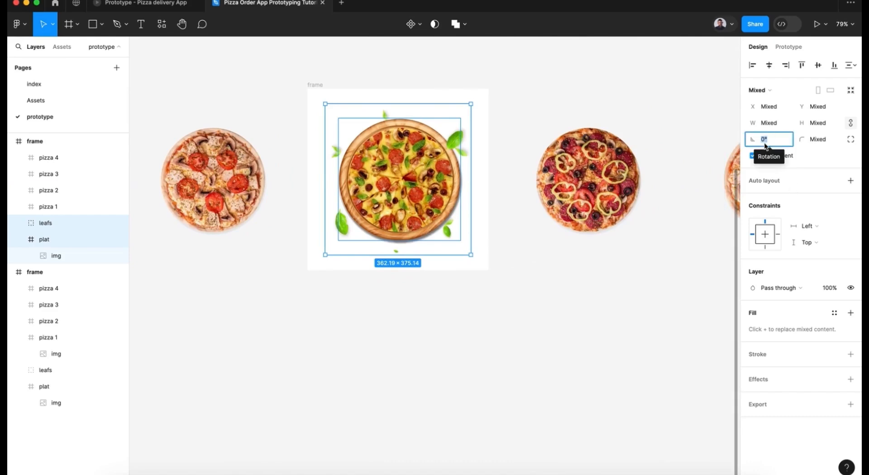
pyautogui.write('15')
pyautogui.press('Return')
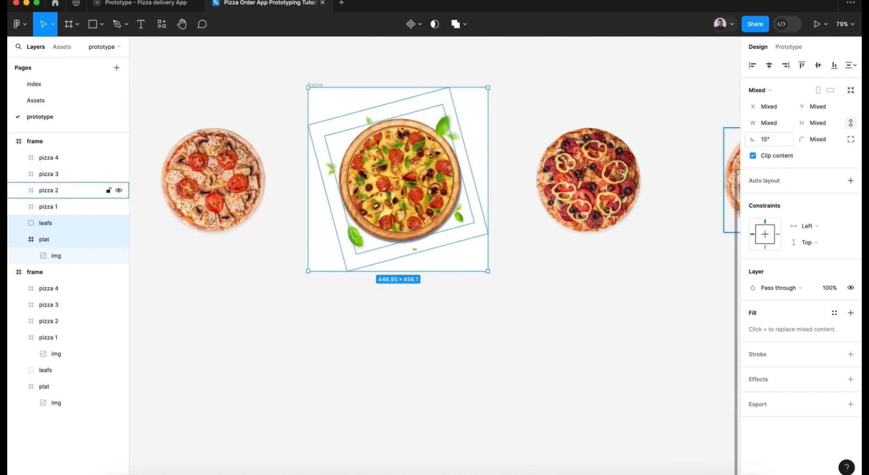
pyautogui.click(775, 140)
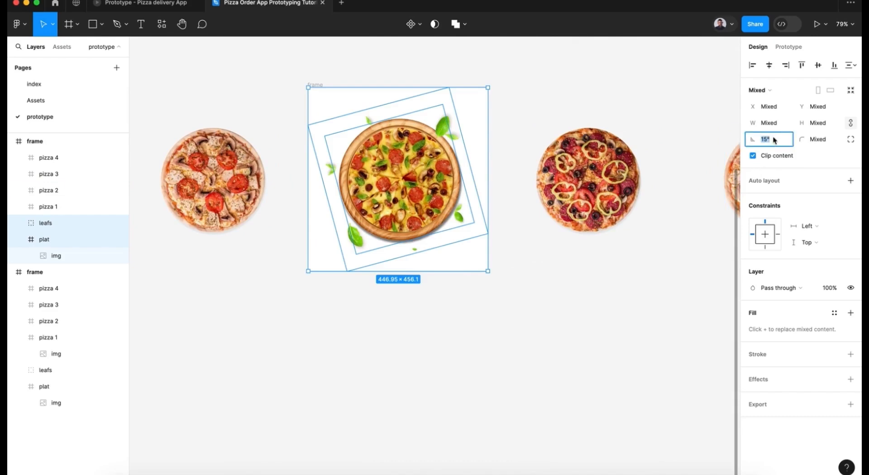
pyautogui.write('10')
pyautogui.press('Return')
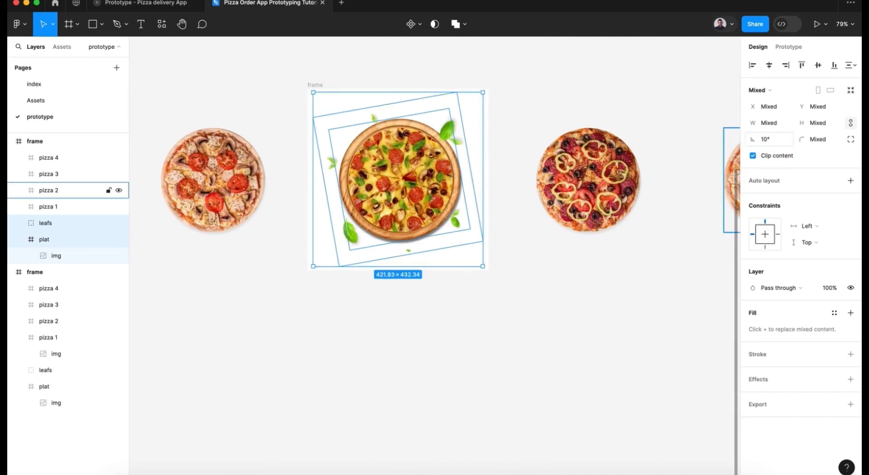
pyautogui.click(536, 321)
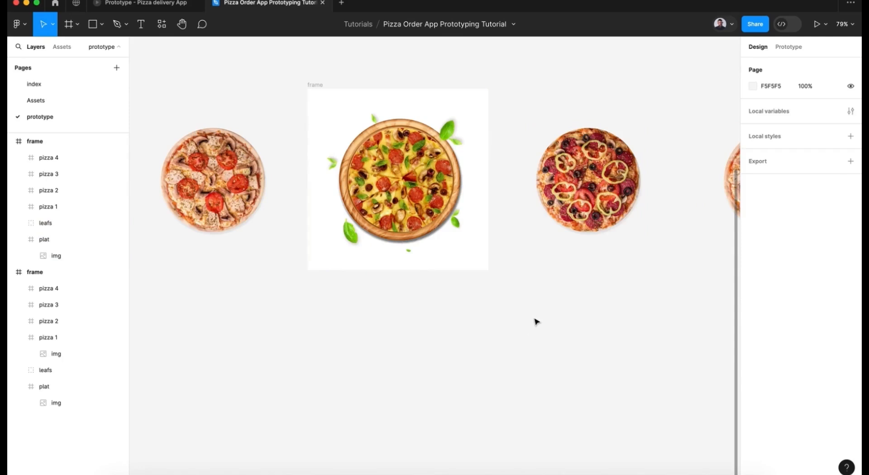
# Step: Duplicate the second frame with its pizzas and place the copy directly below it, aligned with its left edge
pyautogui.scroll(-10, 536, 321)
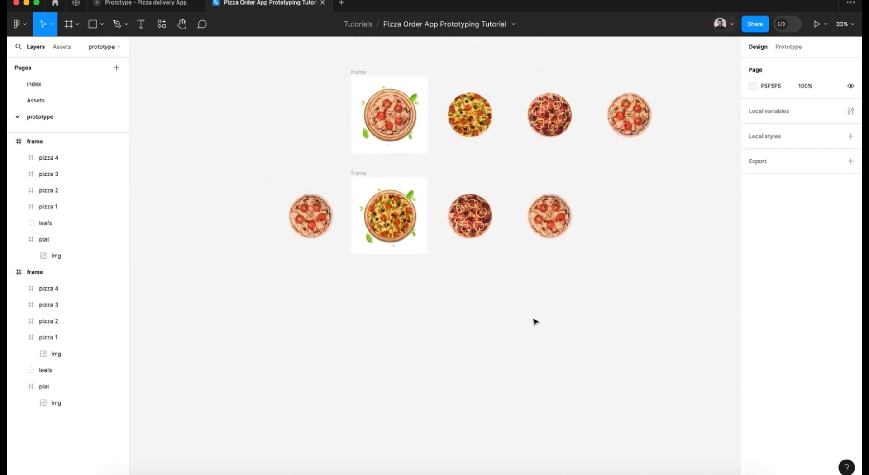
pyautogui.click(355, 169)
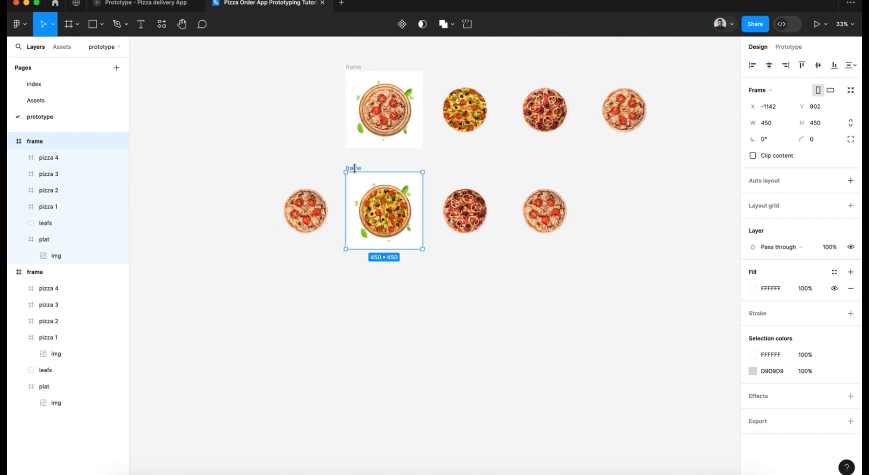
pyautogui.press('super+d')
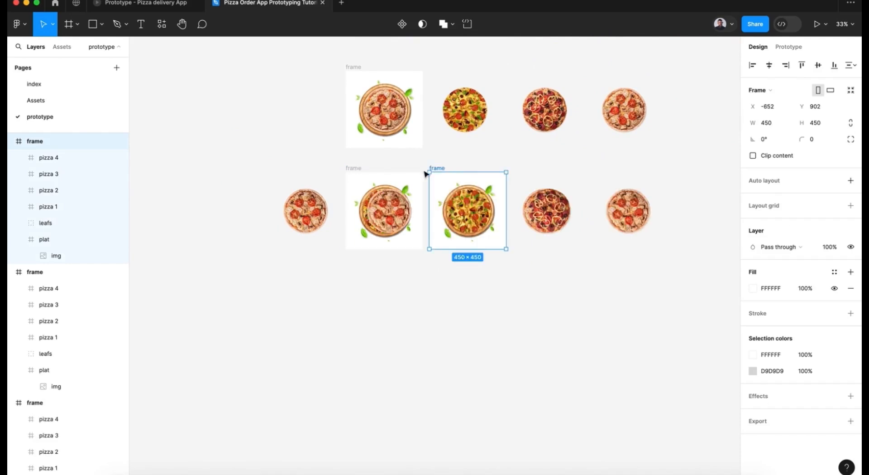
pyautogui.moveTo(438, 169); pyautogui.dragTo(354, 263)
# Step: Shift the third frame's pizza 1 to pizza 4 together to the left until pizza 3 is centered on the wooden plate
pyautogui.click(39, 161)
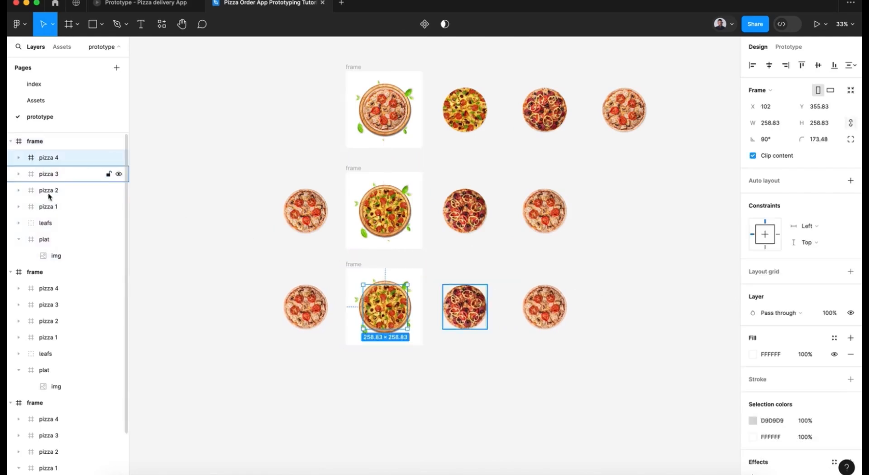
pyautogui.keyDown('shift'); pyautogui.click(49, 207); pyautogui.keyUp('shift')
pyautogui.hotkey('shift', 'Left')
pyautogui.hotkey('shift', 'Left')
pyautogui.hotkey('shift', 'Left')
pyautogui.hotkey('shift', 'Left')
pyautogui.hotkey('shift', 'Left')
pyautogui.hotkey('shift', 'Left')
pyautogui.hotkey('shift', 'Left')
pyautogui.hotkey('shift', 'Left')
pyautogui.hotkey('shift', 'Left')
pyautogui.hotkey('shift', 'Left')
pyautogui.hotkey('shift', 'Left')
pyautogui.hotkey('shift', 'Left')
pyautogui.hotkey('shift', 'Left')
pyautogui.hotkey('shift', 'Left')
pyautogui.hotkey('shift', 'Left')
pyautogui.hotkey('shift', 'Left')
pyautogui.hotkey('shift', 'Left')
pyautogui.hotkey('shift', 'Left')
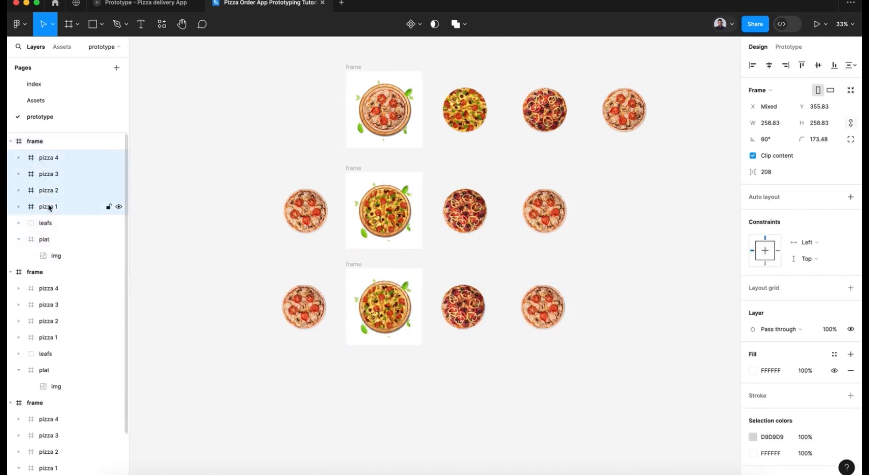
pyautogui.hotkey('shift', 'Left')
pyautogui.hotkey('shift', 'Left')
pyautogui.hotkey('shift', 'Left')
pyautogui.hotkey('shift', 'Left')
pyautogui.hotkey('shift', 'Left')
pyautogui.hotkey('shift', 'Left')
pyautogui.hotkey('shift', 'Left')
pyautogui.hotkey('shift', 'Left')
pyautogui.hotkey('shift', 'Left')
pyautogui.hotkey('shift', 'Left')
pyautogui.hotkey('shift', 'Left')
pyautogui.hotkey('shift', 'Left')
pyautogui.hotkey('shift', 'Left')
pyautogui.hotkey('shift', 'Left')
pyautogui.hotkey('shift', 'Left')
pyautogui.hotkey('shift', 'Left')
pyautogui.hotkey('shift', 'Left')
pyautogui.hotkey('shift', 'Left')
pyautogui.hotkey('shift', 'Left')
pyautogui.hotkey('shift', 'Left')
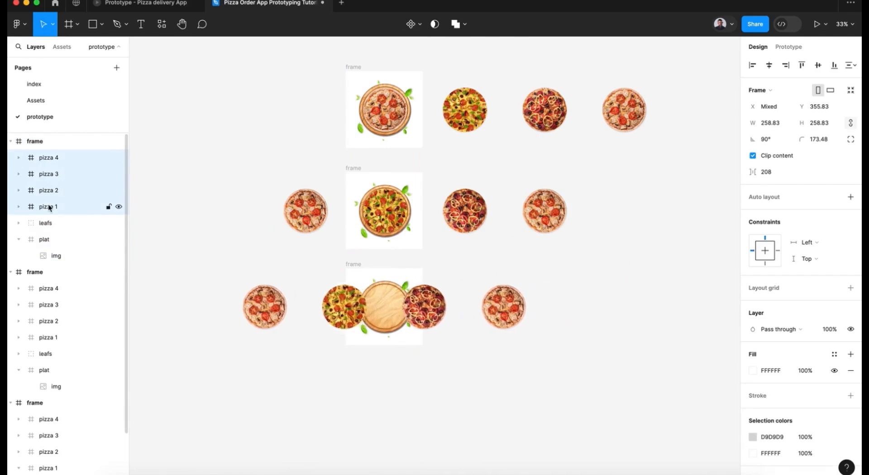
pyautogui.hotkey('shift', 'Left')
pyautogui.hotkey('shift', 'Left')
pyautogui.hotkey('shift', 'Left')
pyautogui.hotkey('shift', 'Left')
pyautogui.hotkey('shift', 'Left')
pyautogui.hotkey('shift', 'Left')
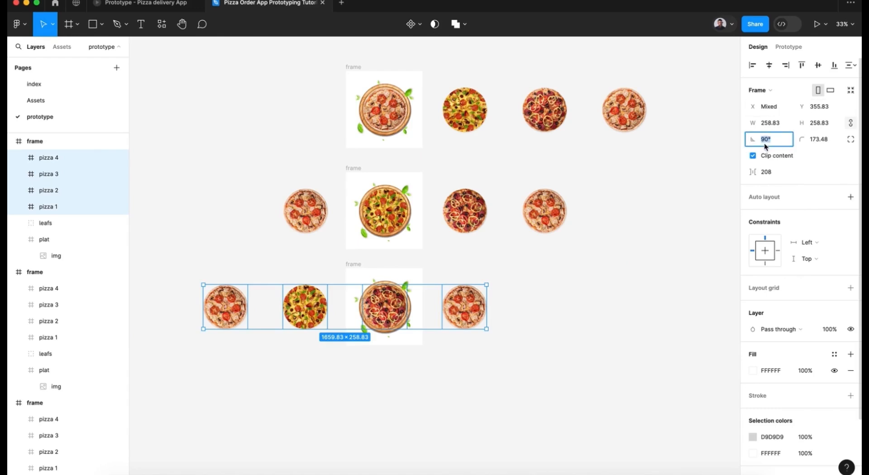
# Step: Set the rotation of the third frame's four pizzas to 180° and of its leafs and plat layers to 20°
pyautogui.write('180')
pyautogui.press('Return')
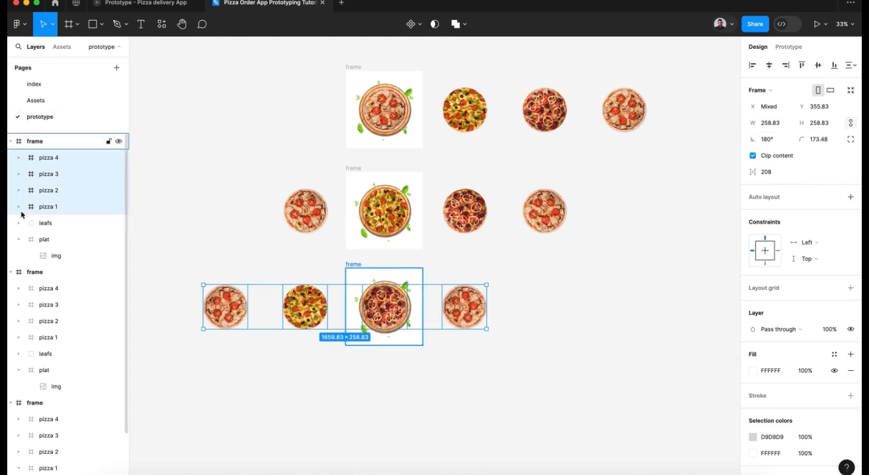
pyautogui.click(37, 223)
pyautogui.keyDown('shift'); pyautogui.click(56, 240); pyautogui.keyUp('shift')
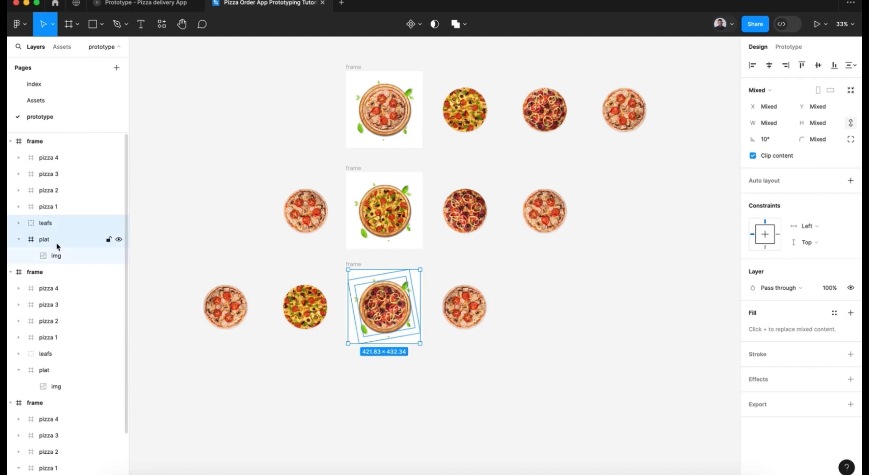
pyautogui.click(765, 140)
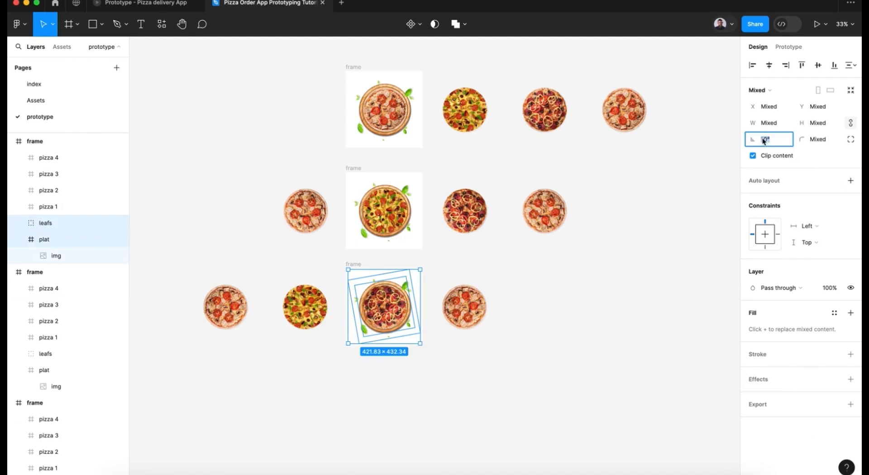
pyautogui.write('20')
pyautogui.press('Return')
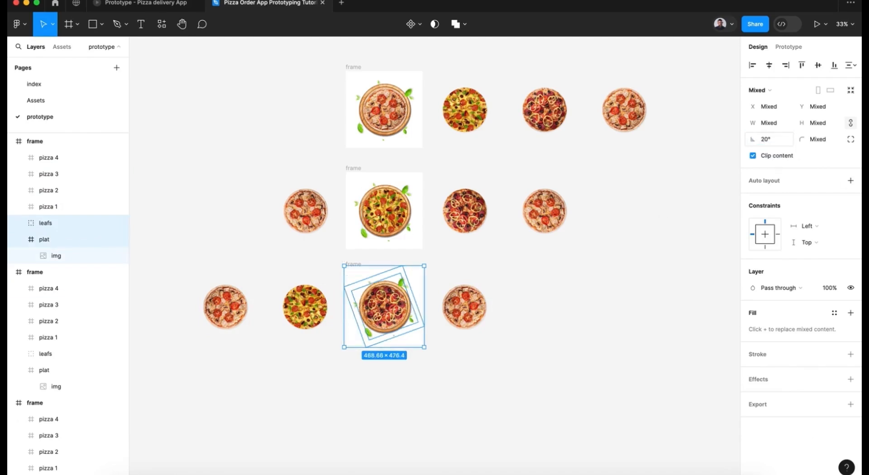
pyautogui.click(563, 365)
# Step: Duplicate the third frame with its pizzas and place the copy directly below it, aligned with its left edge
pyautogui.scroll(-5, 563, 365)
pyautogui.click(370, 142)
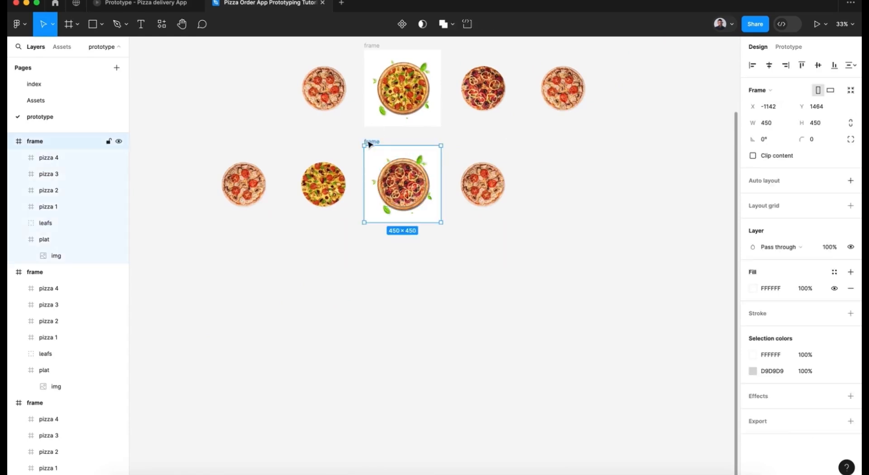
pyautogui.press('super+d')
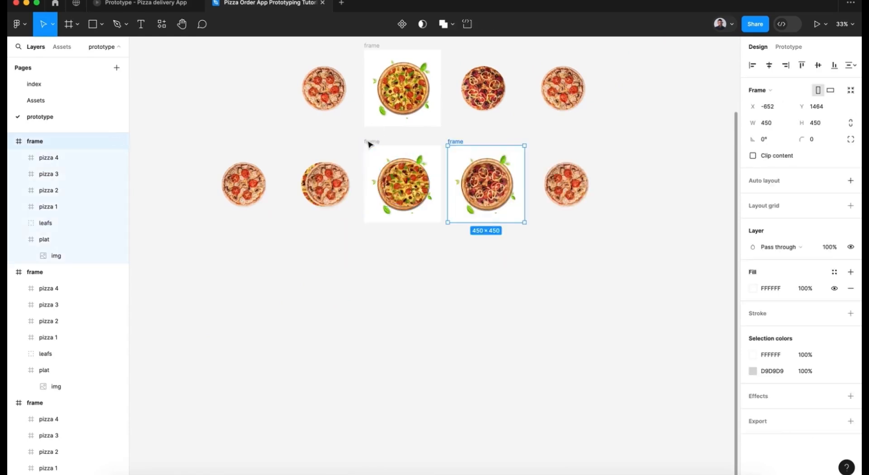
pyautogui.click(461, 142)
pyautogui.moveTo(433, 254); pyautogui.dragTo(379, 241)
# Step: Shift the fourth frame's pizza 1 to pizza 4 together to the left until pizza 2 is centered on the wooden plate
pyautogui.click(64, 165)
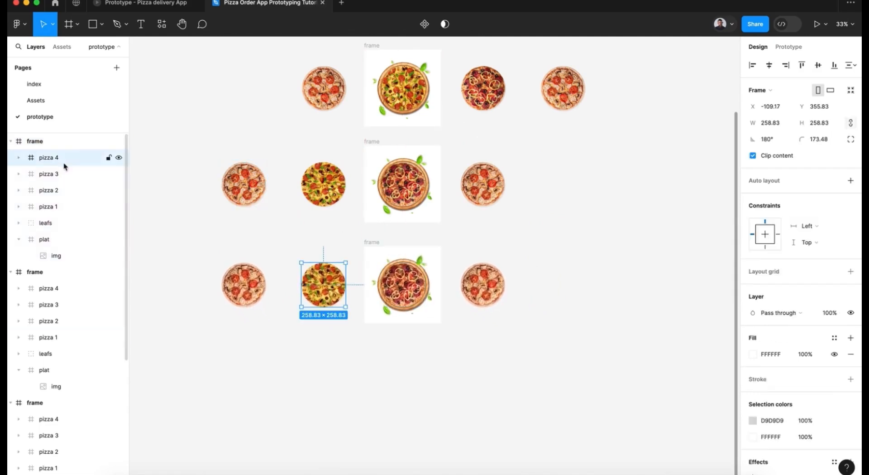
pyautogui.keyDown('shift'); pyautogui.click(63, 206); pyautogui.keyUp('shift')
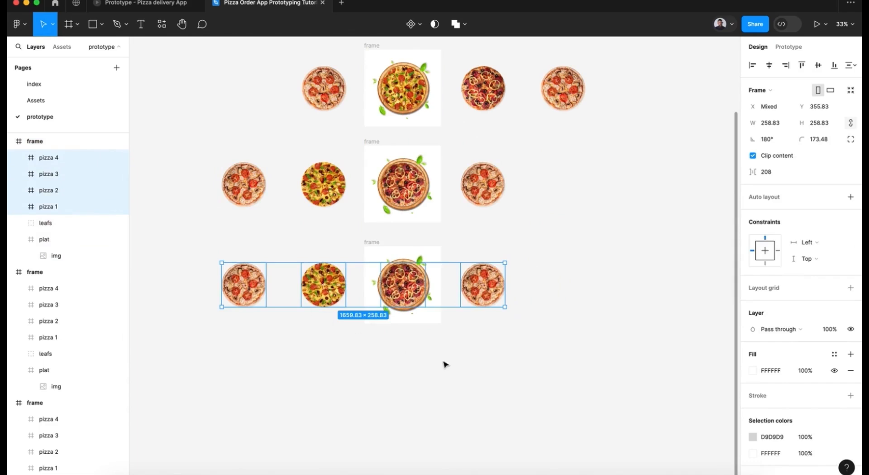
pyautogui.hotkey('shift', 'Left')
pyautogui.hotkey('shift', 'Left')
pyautogui.hotkey('shift', 'Left')
pyautogui.hotkey('shift', 'Left')
pyautogui.hotkey('shift', 'Left')
pyautogui.hotkey('shift', 'Left')
pyautogui.hotkey('shift', 'Left')
pyautogui.hotkey('shift', 'Left')
pyautogui.hotkey('shift', 'Left')
pyautogui.hotkey('shift', 'Left')
pyautogui.hotkey('shift', 'Left')
pyautogui.hotkey('shift', 'Left')
pyautogui.hotkey('shift', 'Left')
pyautogui.hotkey('shift', 'Left')
pyautogui.hotkey('shift', 'Left')
pyautogui.hotkey('shift', 'Left')
pyautogui.hotkey('shift', 'Left')
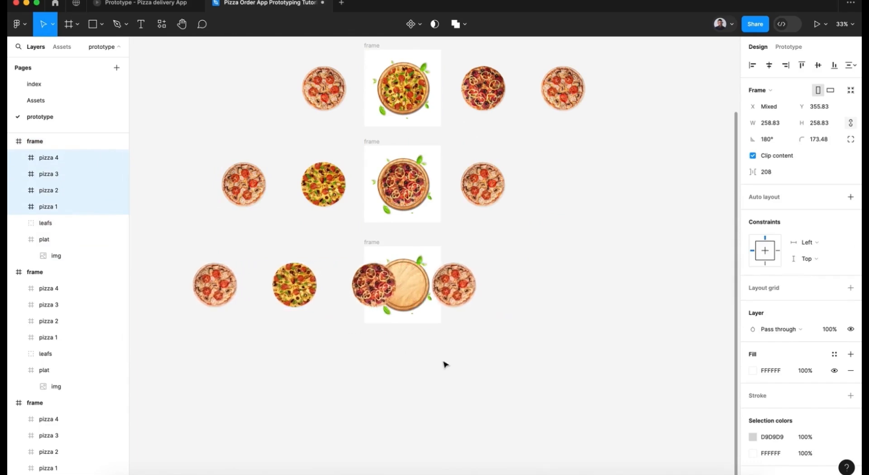
pyautogui.hotkey('shift', 'Left')
pyautogui.hotkey('shift', 'Left')
pyautogui.hotkey('shift', 'Left')
pyautogui.hotkey('shift', 'Left')
pyautogui.hotkey('shift', 'Left')
pyautogui.hotkey('shift', 'Left')
pyautogui.hotkey('shift', 'Left')
pyautogui.hotkey('shift', 'Left')
pyautogui.hotkey('shift', 'Left')
pyautogui.hotkey('shift', 'Left')
pyautogui.hotkey('shift', 'Left')
pyautogui.hotkey('shift', 'Left')
pyautogui.hotkey('shift', 'Left')
pyautogui.hotkey('shift', 'Left')
pyautogui.hotkey('shift', 'Left')
pyautogui.hotkey('shift', 'Left')
pyautogui.hotkey('shift', 'Left')
pyautogui.hotkey('shift', 'Left')
pyautogui.hotkey('shift', 'Left')
pyautogui.hotkey('shift', 'Left')
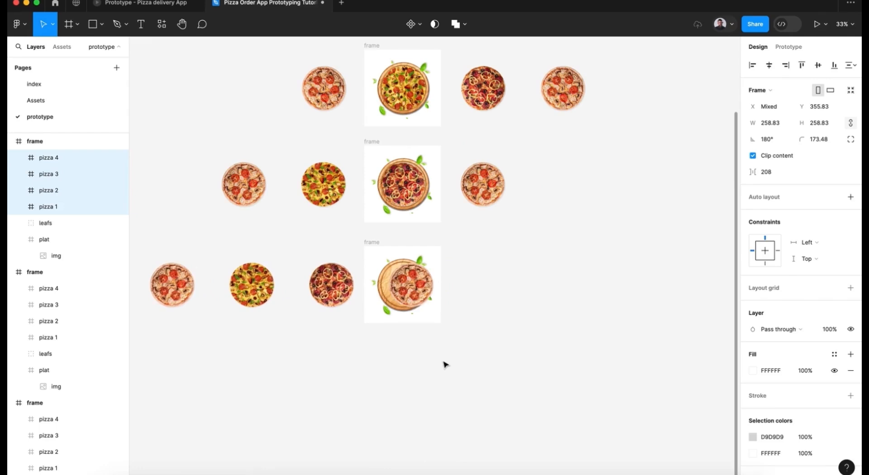
pyautogui.hotkey('shift', 'Left')
pyautogui.hotkey('shift', 'Left')
pyautogui.hotkey('shift', 'Left')
pyautogui.hotkey('shift', 'Left')
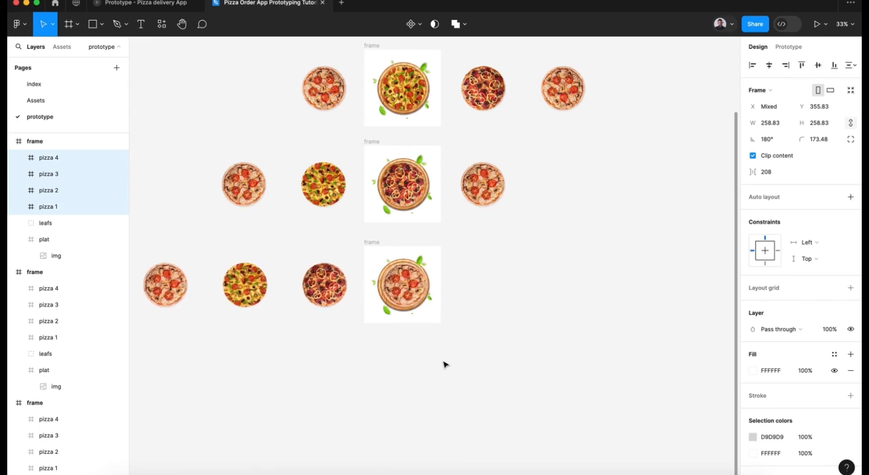
# Step: Set the rotation of the fourth frame's pizza 1 to pizza 4 to -90°
pyautogui.click(768, 138)
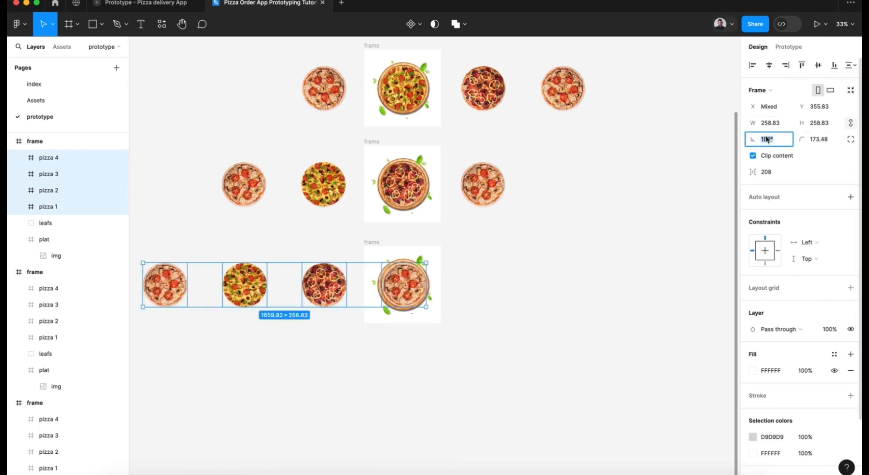
pyautogui.write('-90')
pyautogui.press('Return')
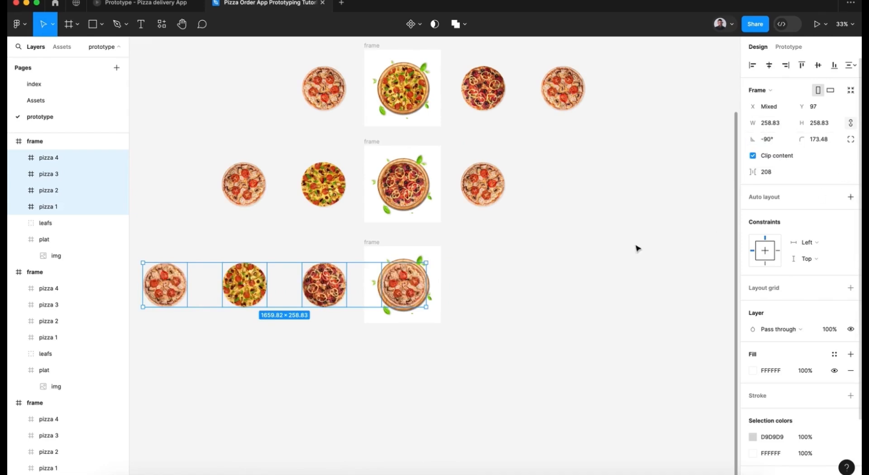
# Step: Set the rotation of the fourth frame's leafs and plat layers to 30°
pyautogui.click(61, 222)
pyautogui.keyDown('shift'); pyautogui.click(61, 240); pyautogui.keyUp('shift')
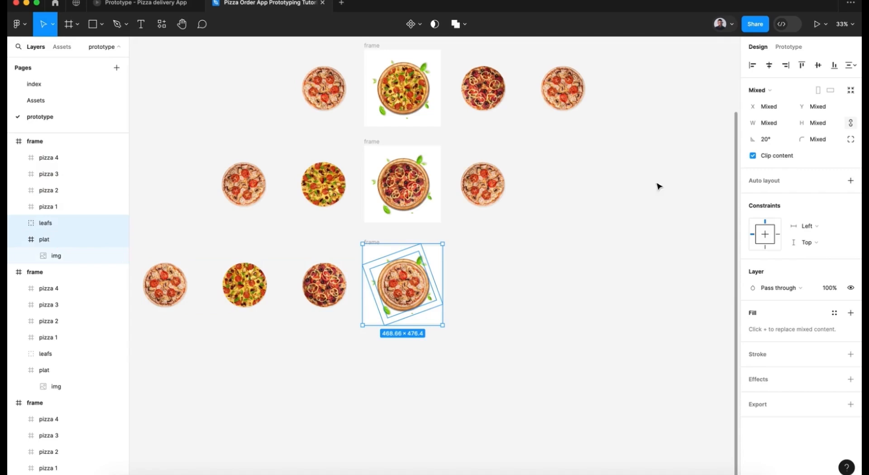
pyautogui.click(774, 138)
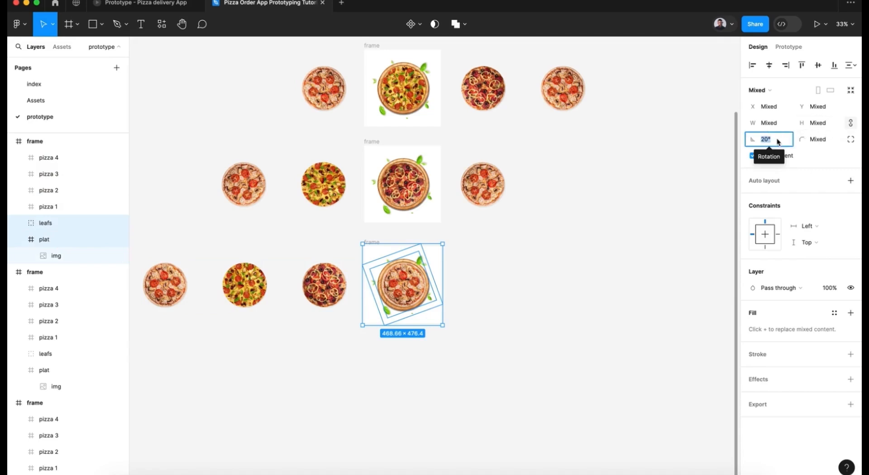
pyautogui.write('30')
pyautogui.press('Return')
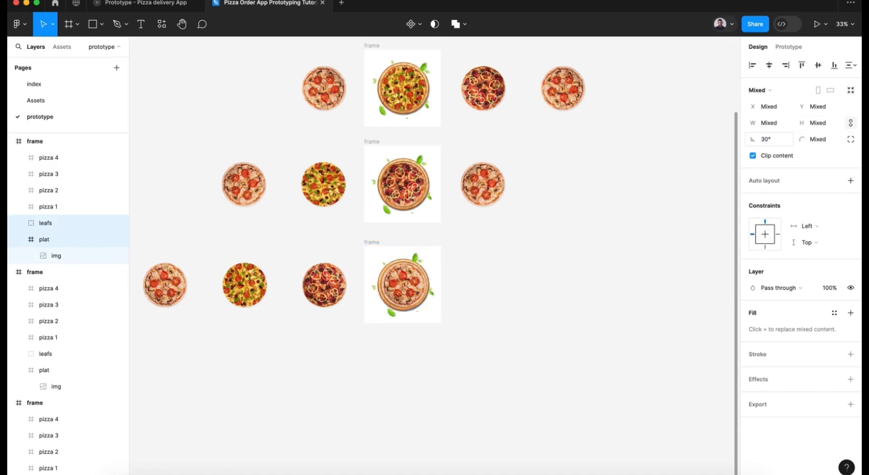
# Step: Turn on content clipping for all four pizza frames at once, hiding the pizzas outside their edges
pyautogui.click(650, 261)
pyautogui.scroll(5, 651, 262)
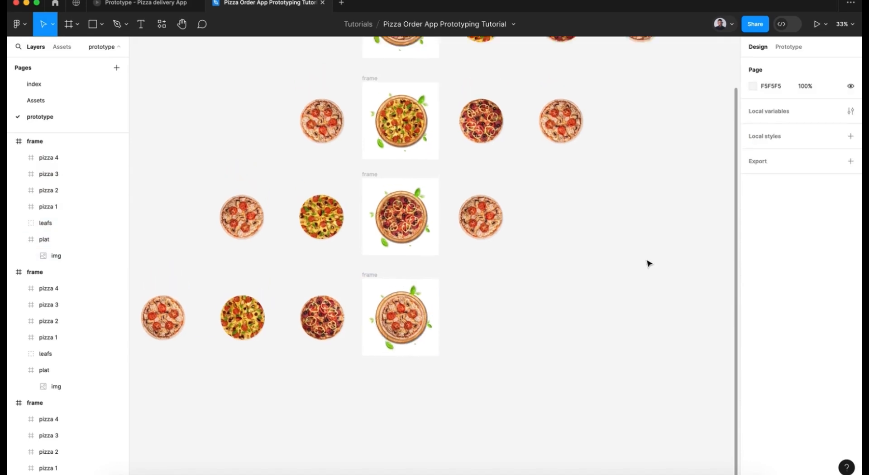
pyautogui.scroll(1, 648, 262)
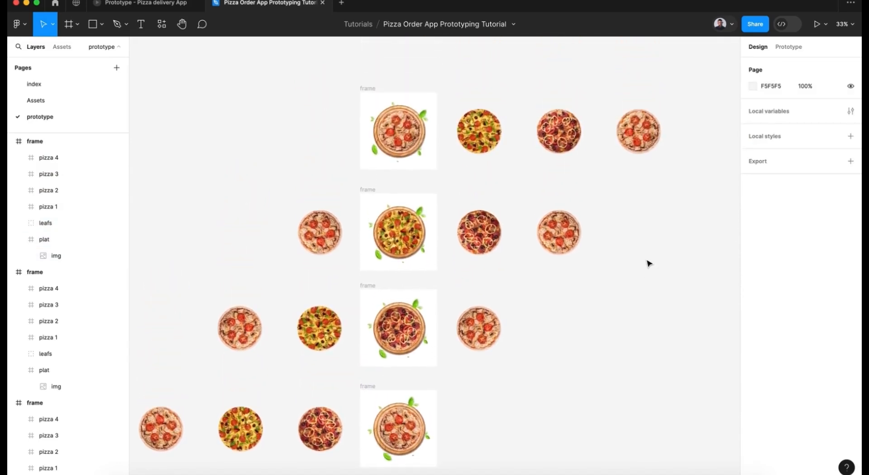
pyautogui.click(374, 95)
pyautogui.click(371, 91)
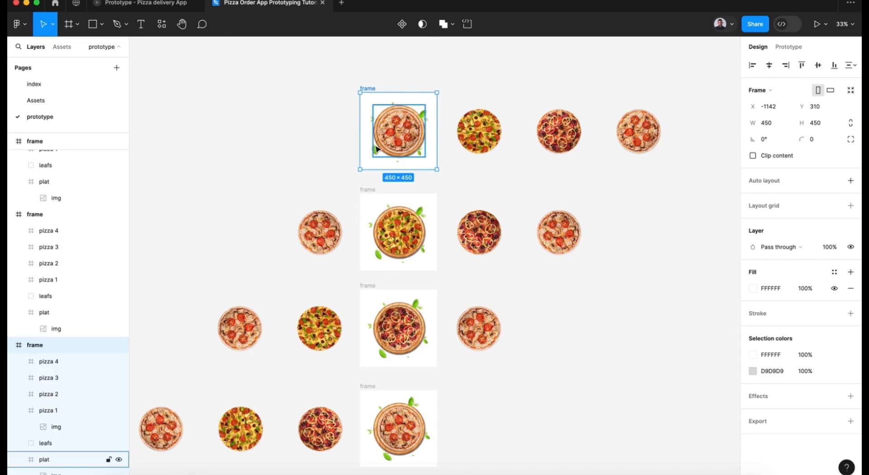
pyautogui.keyDown('shift'); pyautogui.click(370, 187); pyautogui.keyUp('shift')
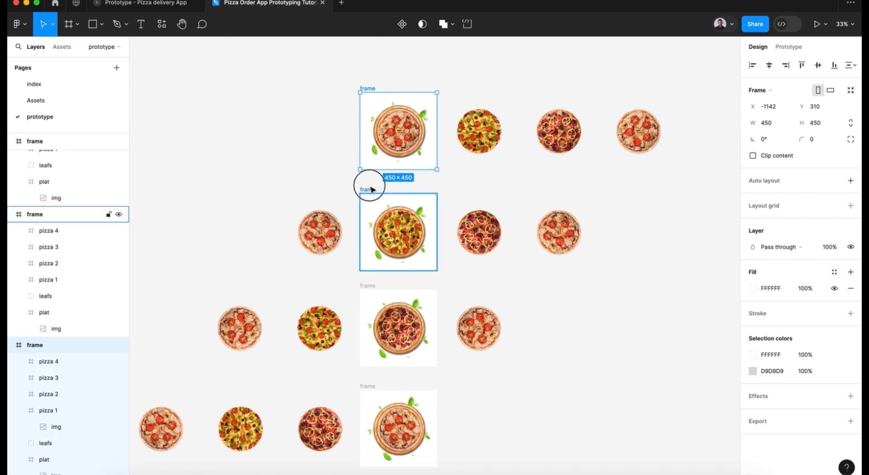
pyautogui.keyDown('shift'); pyautogui.click(371, 299); pyautogui.keyUp('shift')
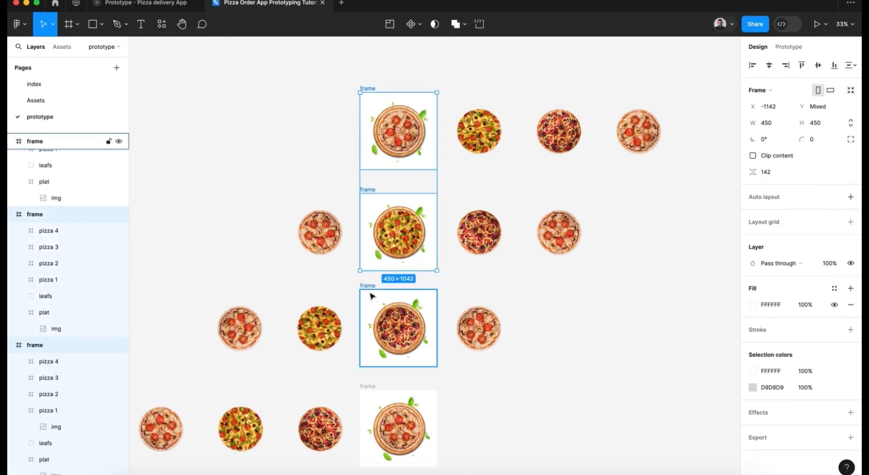
pyautogui.keyDown('shift'); pyautogui.click(370, 385); pyautogui.keyUp('shift')
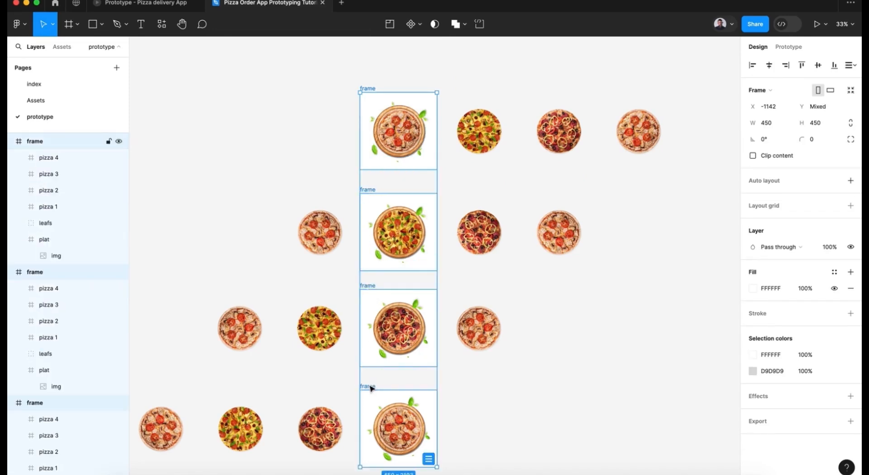
pyautogui.click(753, 156)
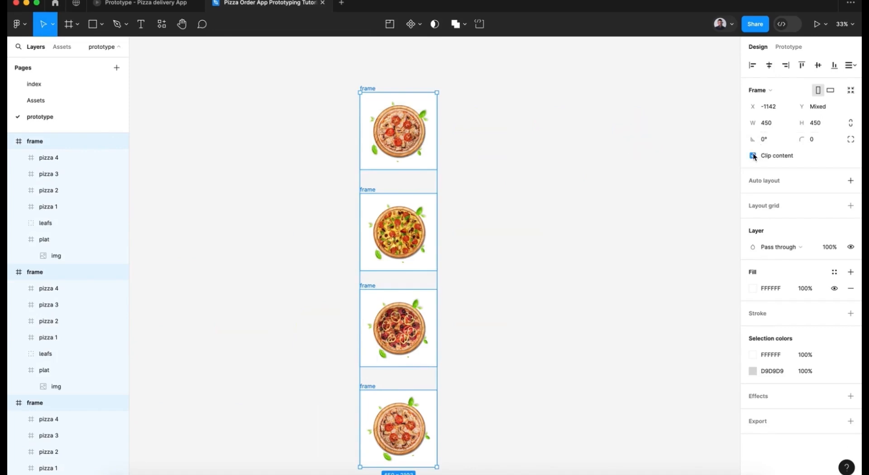
pyautogui.scroll(-2, 497, 428)
pyautogui.click(497, 423)
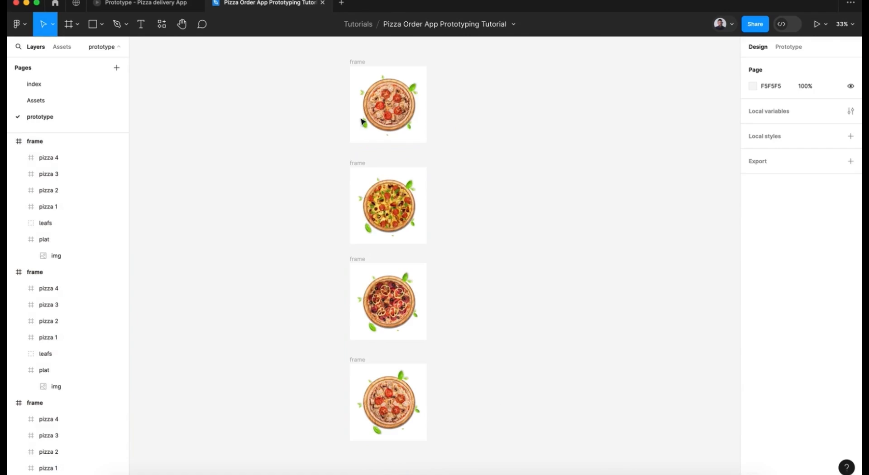
# Step: Link pizza 1 in the first frame to the second frame with a prototype connection
pyautogui.click(798, 48)
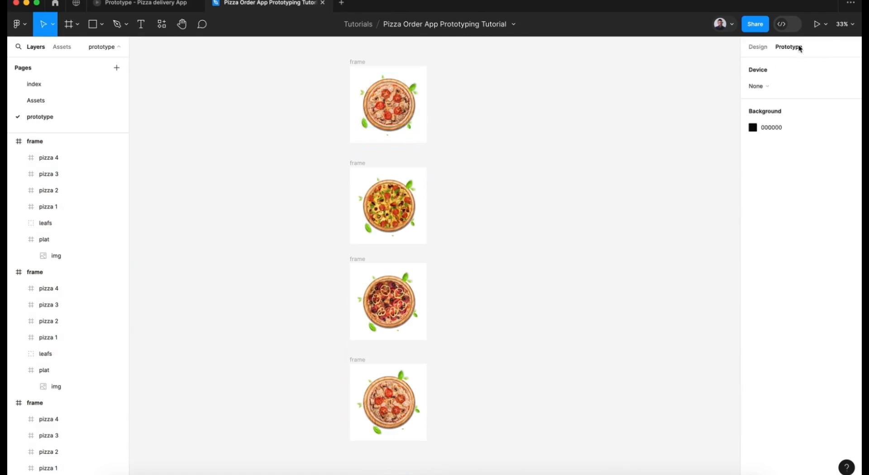
pyautogui.click(401, 111)
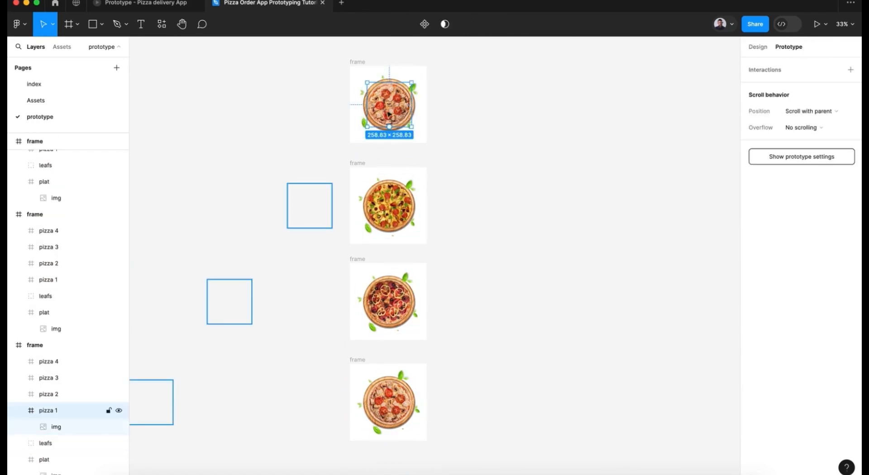
pyautogui.click(26, 411)
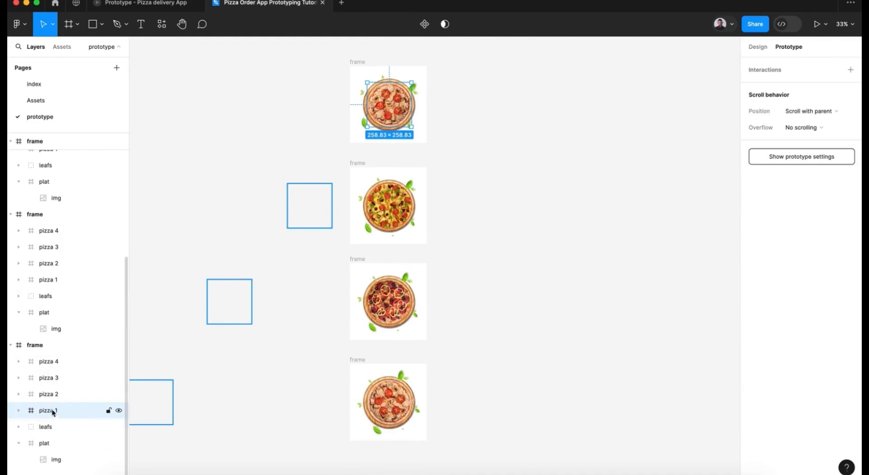
pyautogui.moveTo(389, 127); pyautogui.dragTo(383, 180)
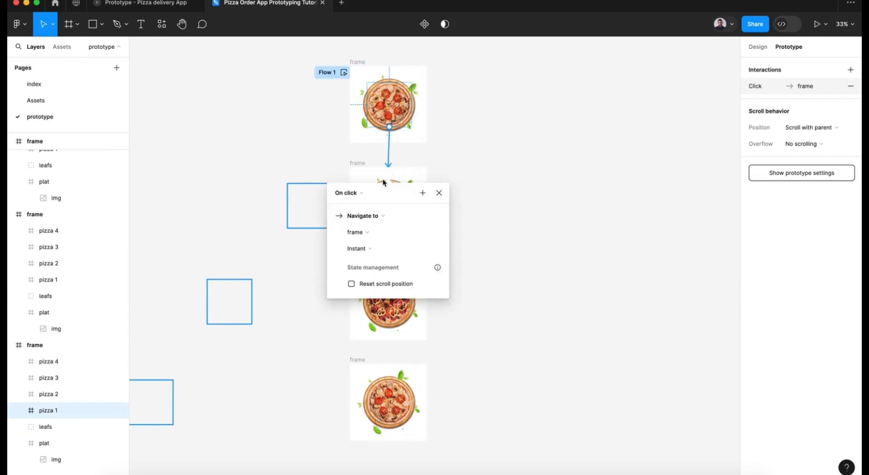
# Step: Set the first frame's pizza connection to the On drag trigger with Smart animate and Gentle easing
pyautogui.click(358, 197)
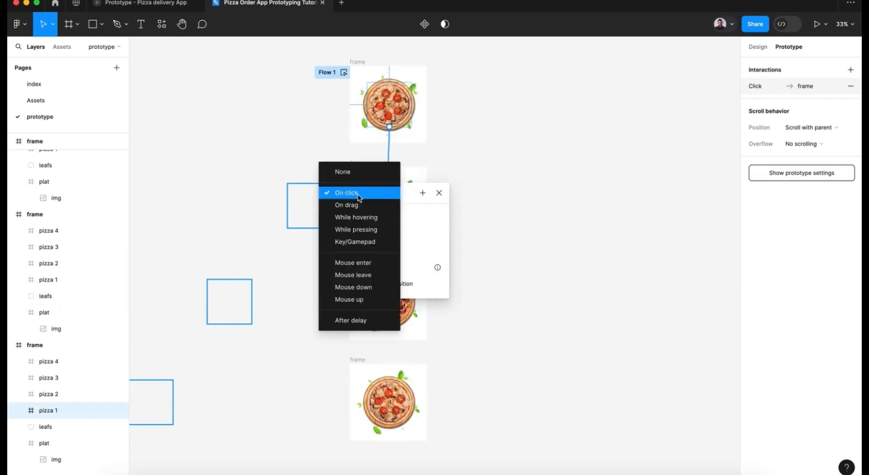
pyautogui.click(345, 207)
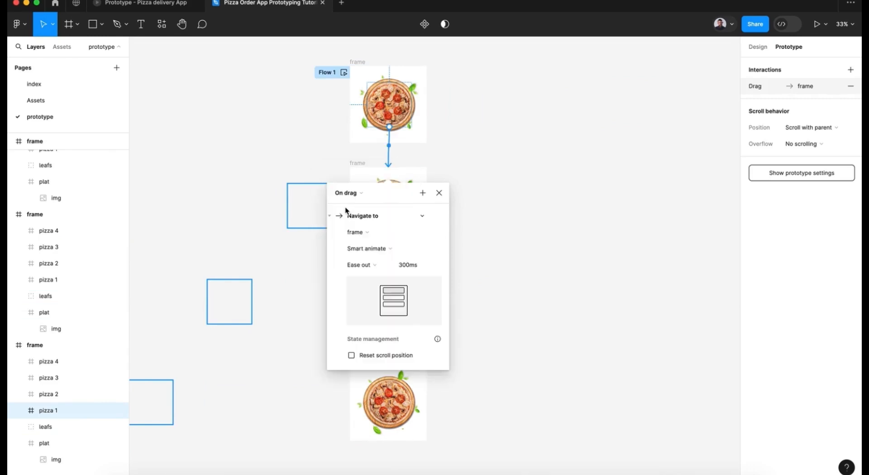
pyautogui.click(375, 265)
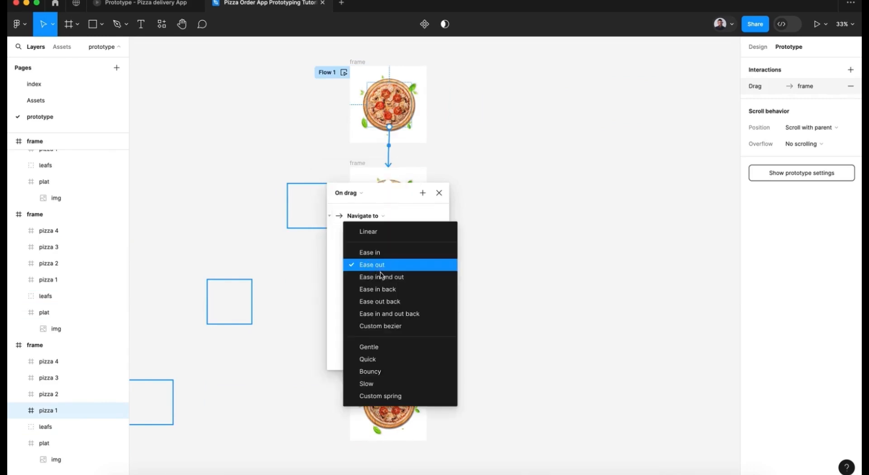
pyautogui.click(408, 348)
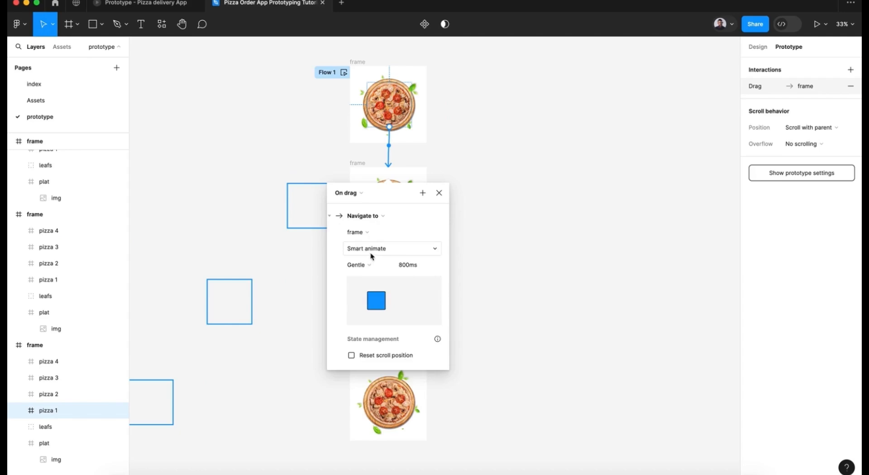
pyautogui.click(439, 192)
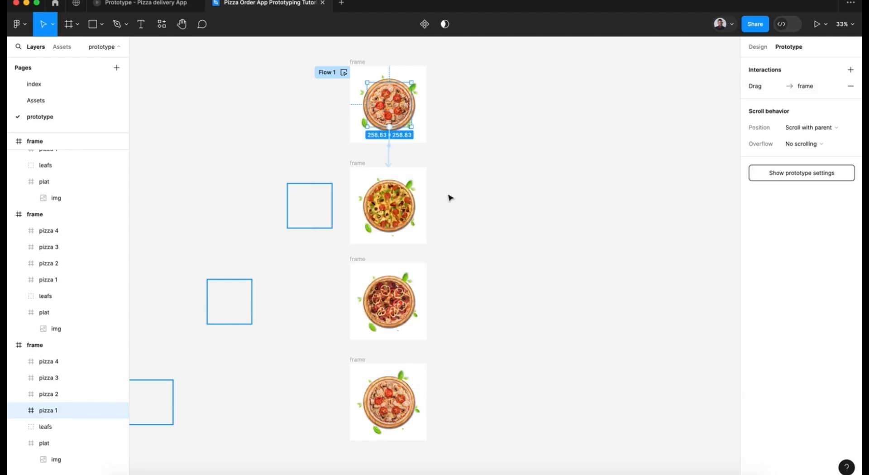
# Step: Link the second frame's pizza 4 to the third frame with an On drag interaction using Smart animate
pyautogui.click(382, 213)
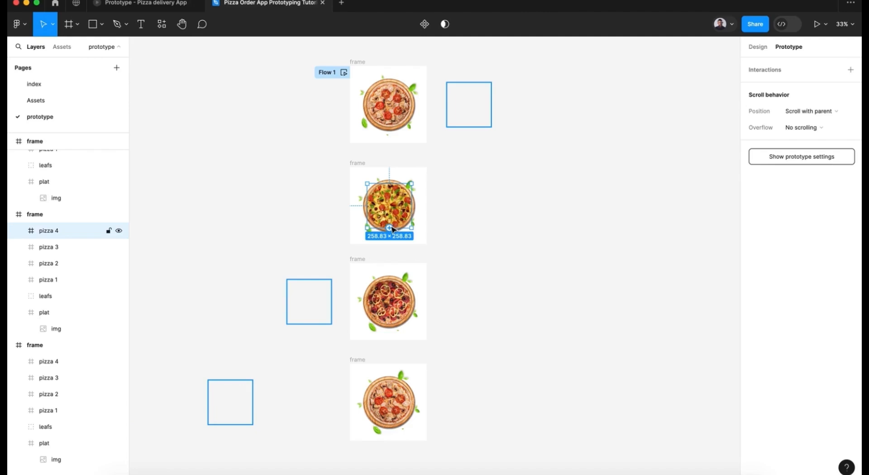
pyautogui.moveTo(390, 228); pyautogui.dragTo(397, 282)
pyautogui.click(360, 290)
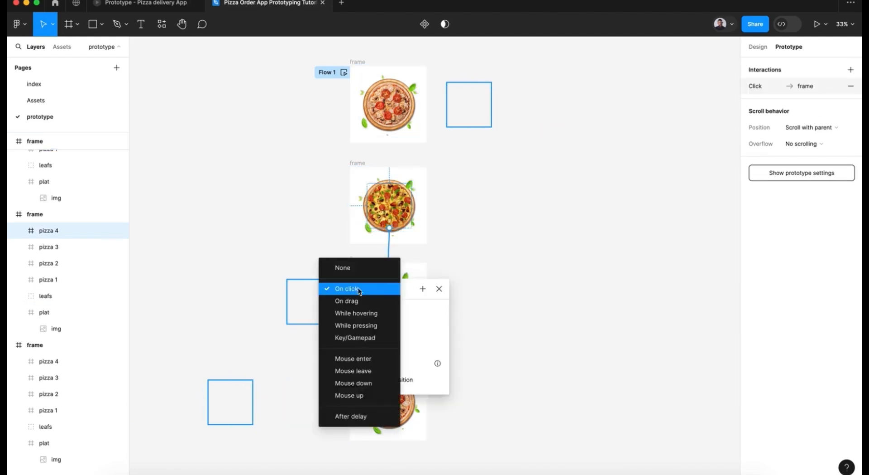
pyautogui.click(359, 301)
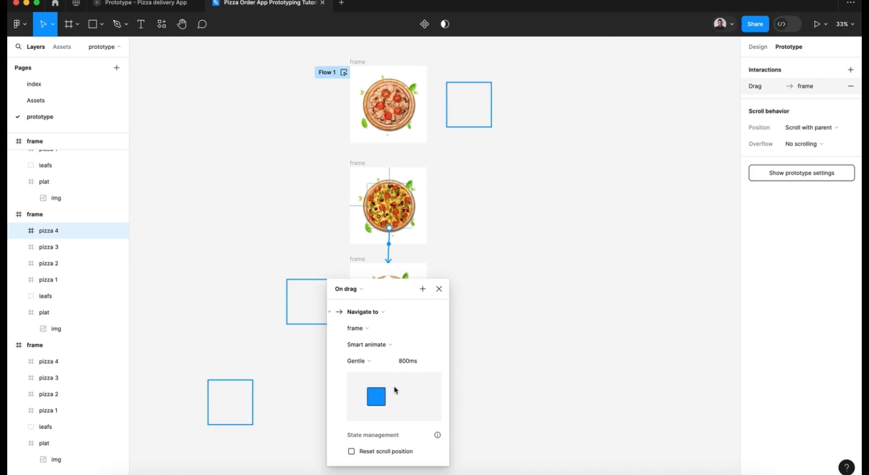
pyautogui.click(439, 289)
# Step: Link the third frame's pizza 3 to the fourth frame with an On drag interaction using Smart animate
pyautogui.scroll(-4, 444, 294)
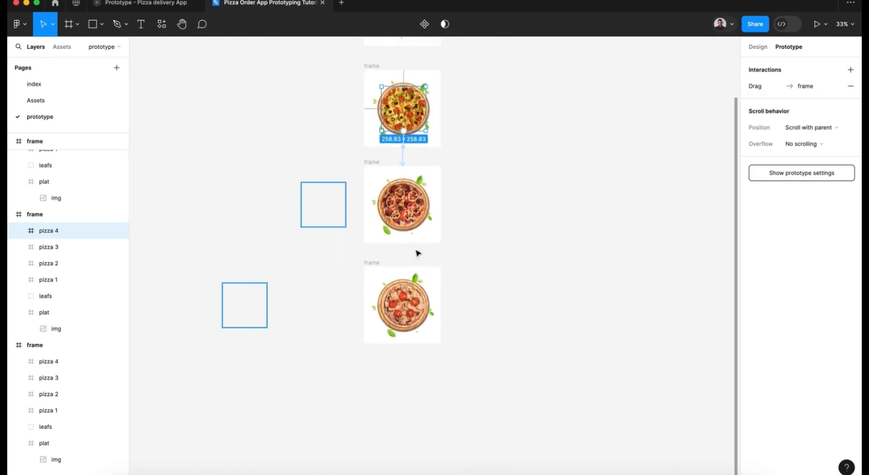
pyautogui.click(402, 209)
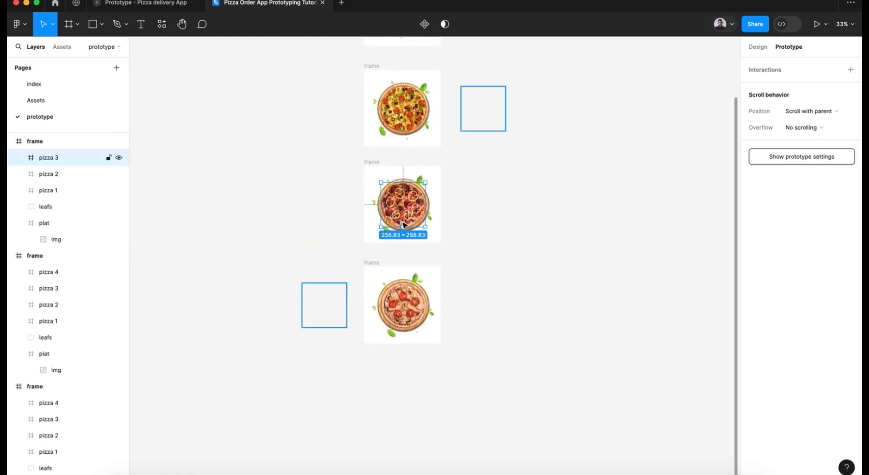
pyautogui.moveTo(403, 227); pyautogui.dragTo(403, 301)
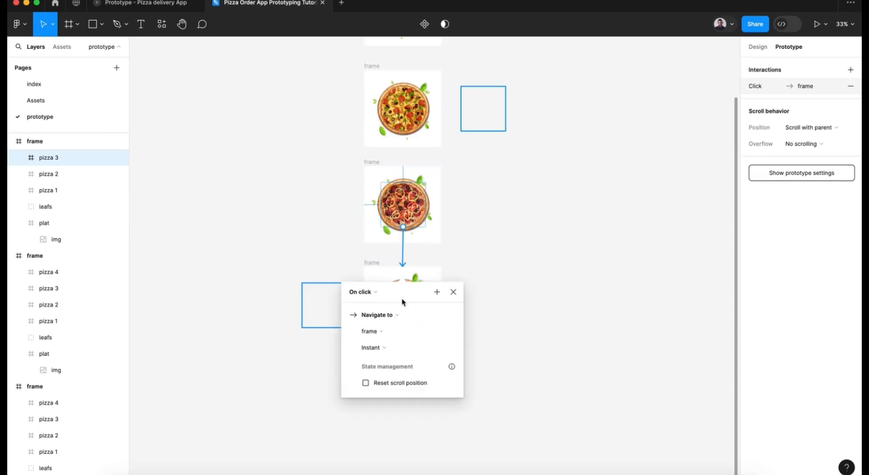
pyautogui.click(364, 292)
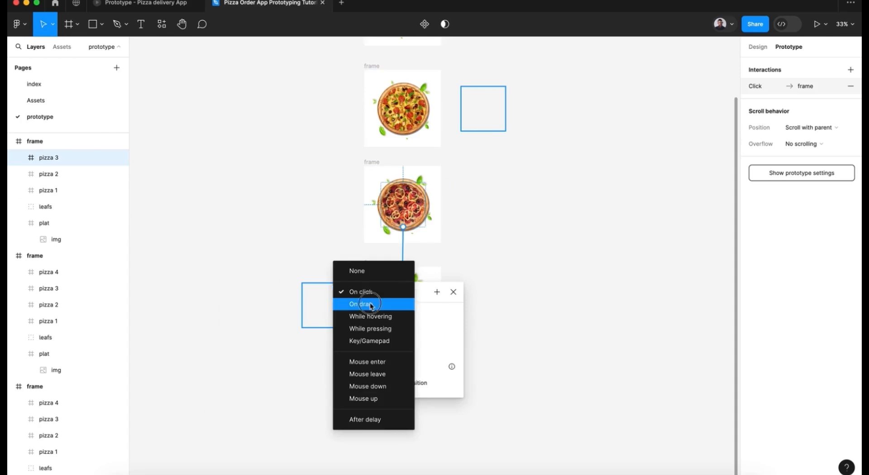
pyautogui.click(370, 304)
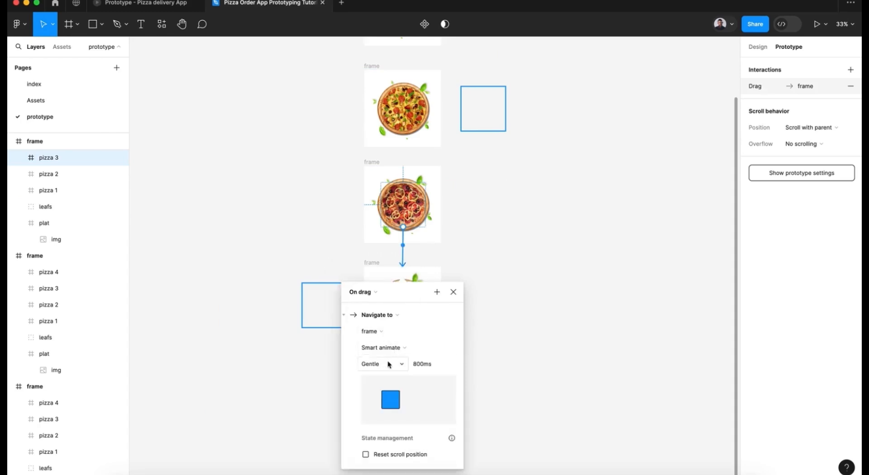
pyautogui.click(454, 293)
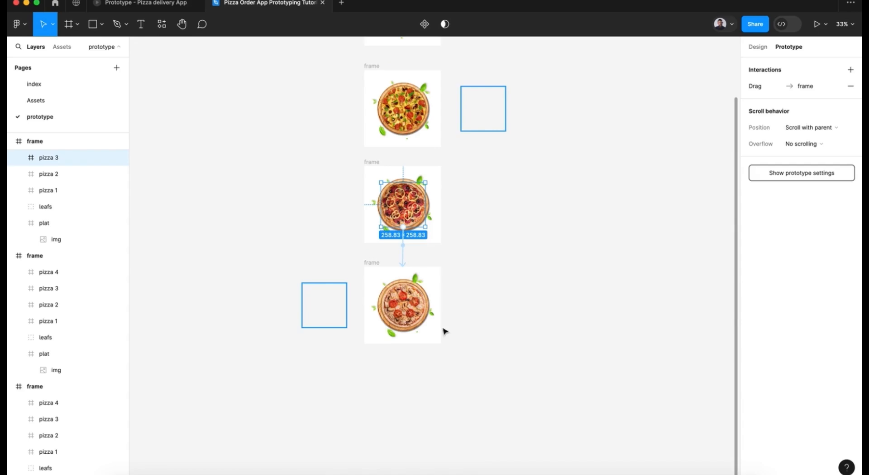
# Step: Examine how the pizzas swipe forward and back in the finished Pizza delivery App prototype, and return to the design file
pyautogui.click(413, 321)
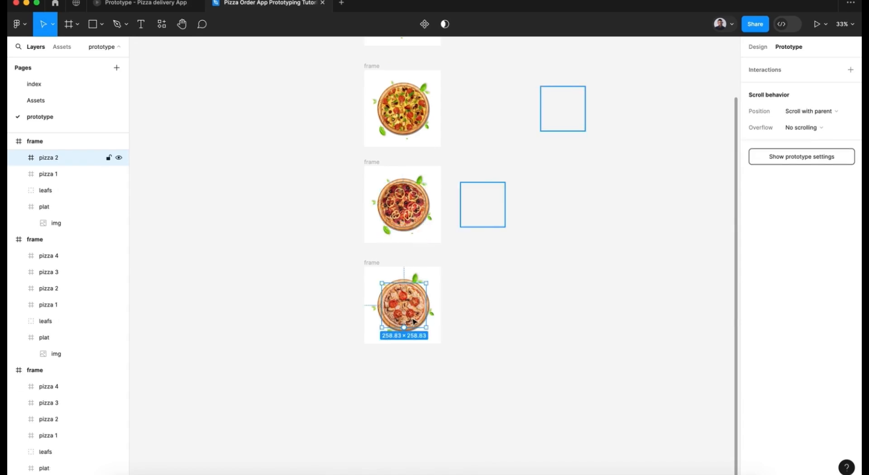
pyautogui.scroll(5, 421, 159)
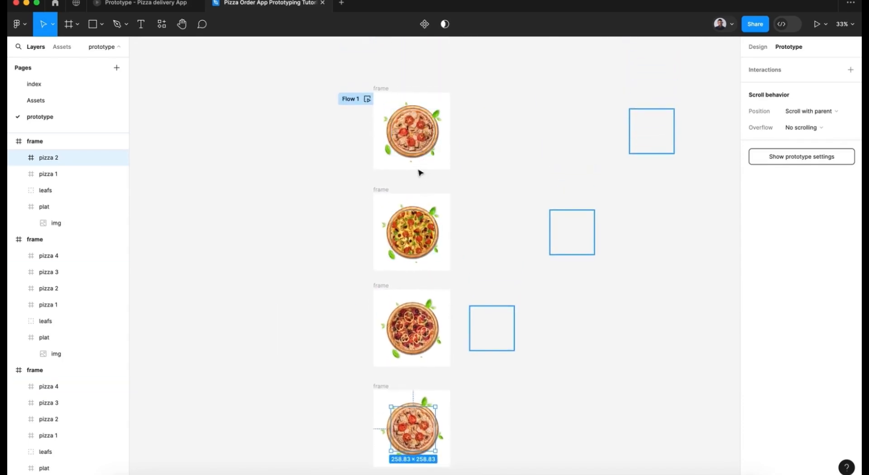
pyautogui.click(154, 4)
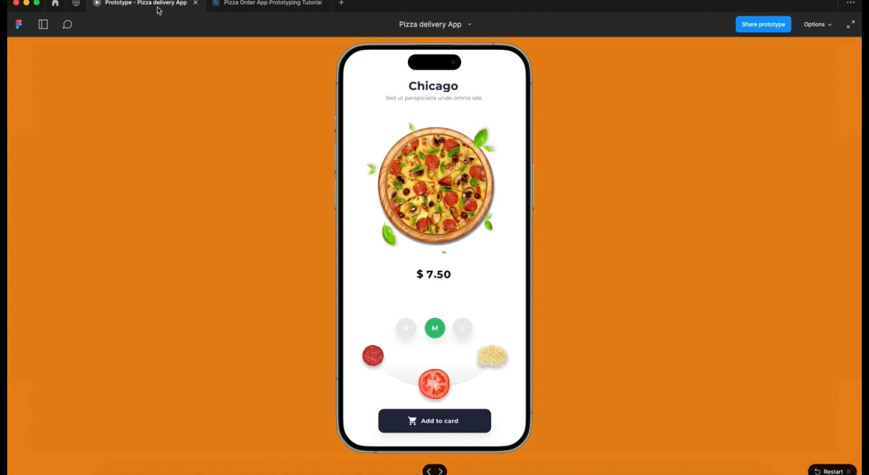
pyautogui.moveTo(389, 190); pyautogui.dragTo(213, 193)
pyautogui.moveTo(427, 200); pyautogui.dragTo(279, 202)
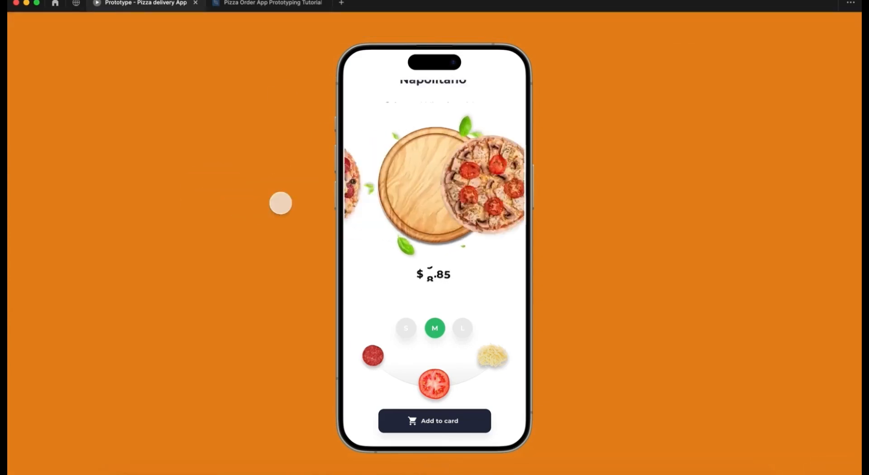
pyautogui.moveTo(399, 194); pyautogui.dragTo(551, 200)
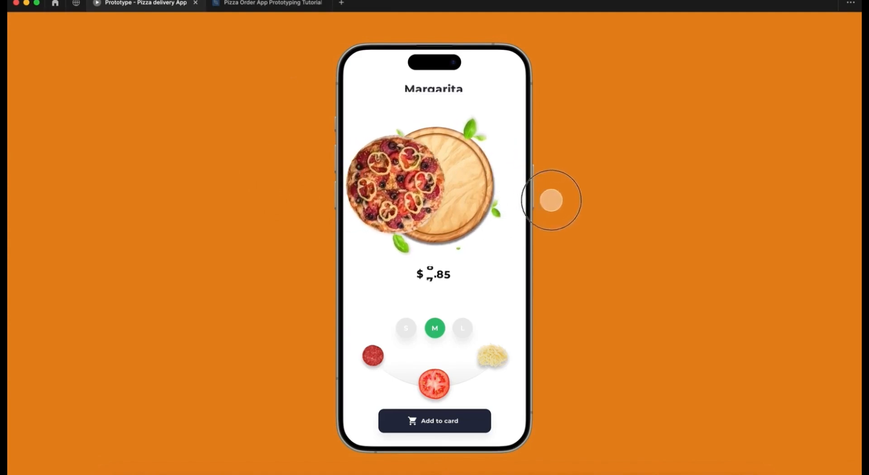
pyautogui.click(251, 9)
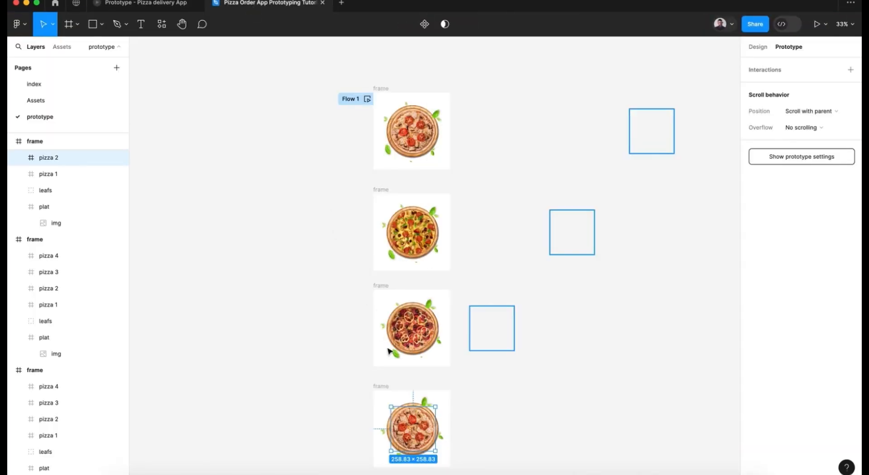
# Step: Link the fourth frame's pizza 2 back to the third frame with an On drag interaction using Smart animate
pyautogui.scroll(-5, 388, 350)
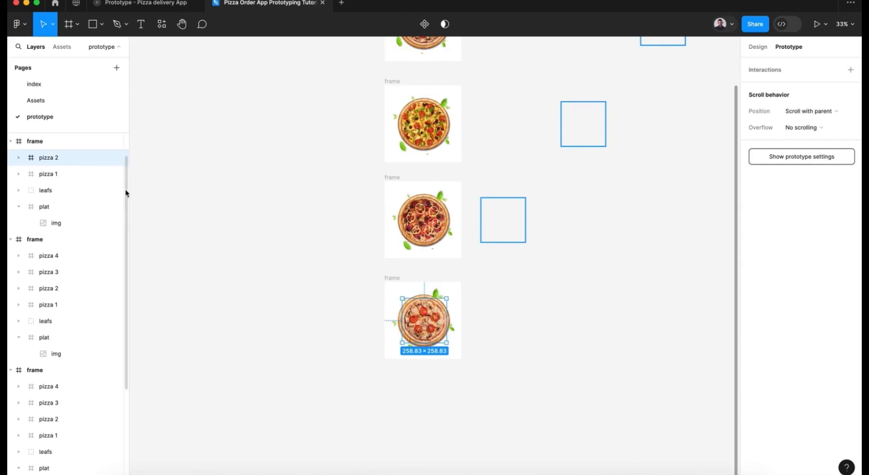
pyautogui.scroll(2, 126, 190)
pyautogui.click(68, 174)
pyautogui.click(66, 159)
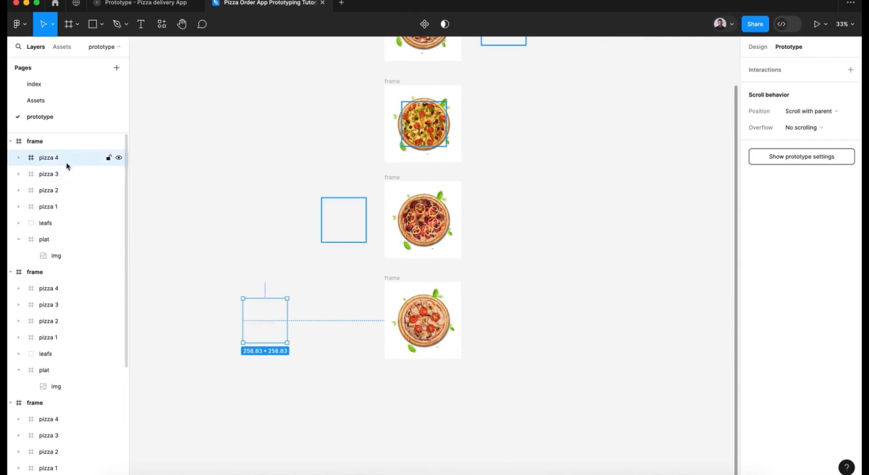
pyautogui.click(68, 173)
pyautogui.click(69, 190)
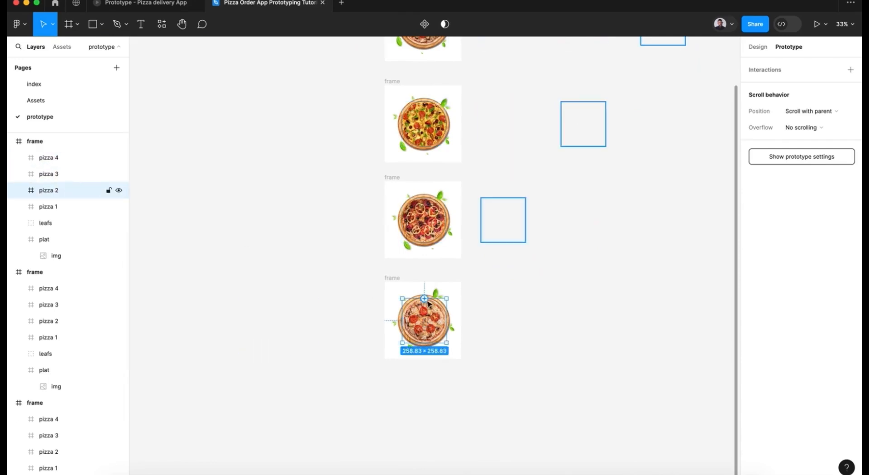
pyautogui.moveTo(426, 299); pyautogui.dragTo(412, 252)
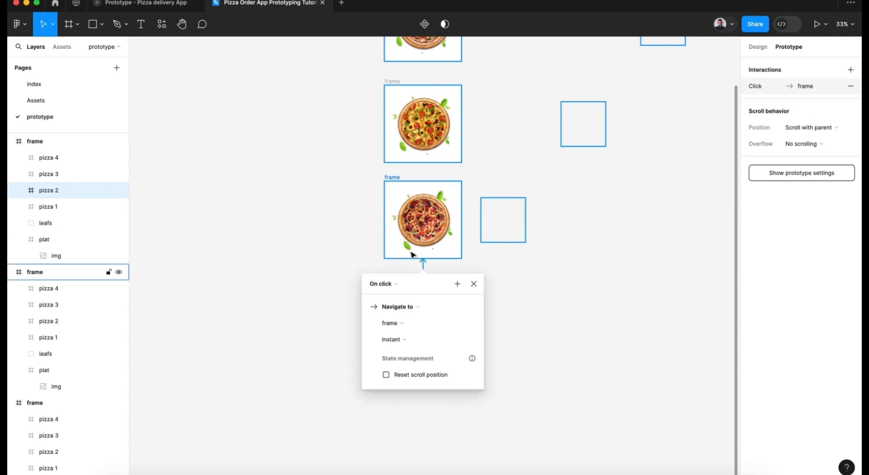
pyautogui.click(396, 281)
pyautogui.click(395, 296)
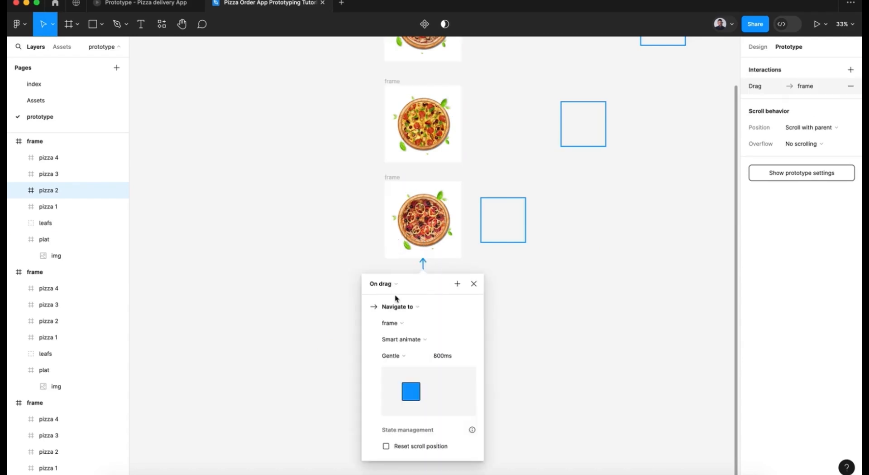
pyautogui.click(474, 283)
# Step: Link the third frame's pizza 3 back to the second frame with an On drag interaction using Smart animate
pyautogui.click(433, 231)
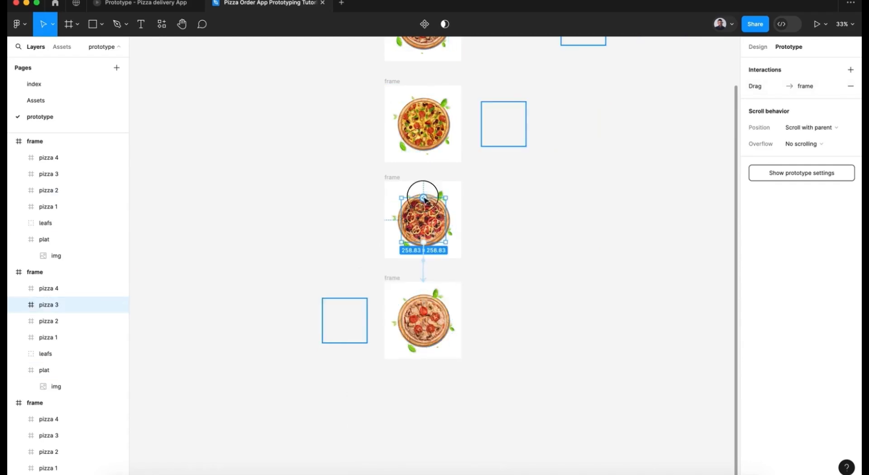
pyautogui.moveTo(425, 195); pyautogui.dragTo(423, 159)
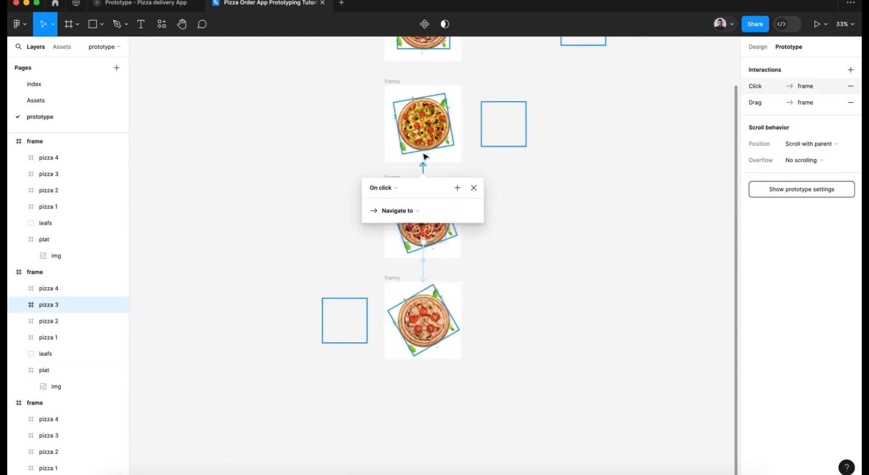
pyautogui.click(382, 188)
pyautogui.click(384, 199)
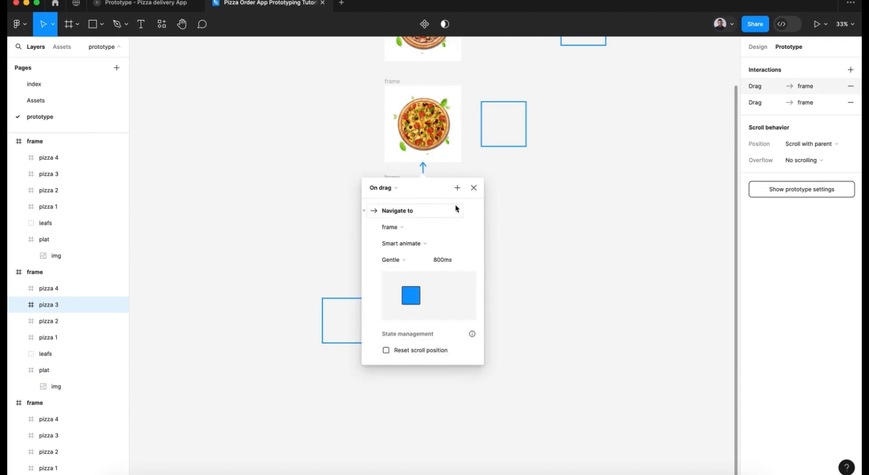
pyautogui.click(474, 189)
# Step: Link the second frame's pizza 4 back to the first frame with an On drag interaction and check its forward connection's settings
pyautogui.scroll(5, 453, 204)
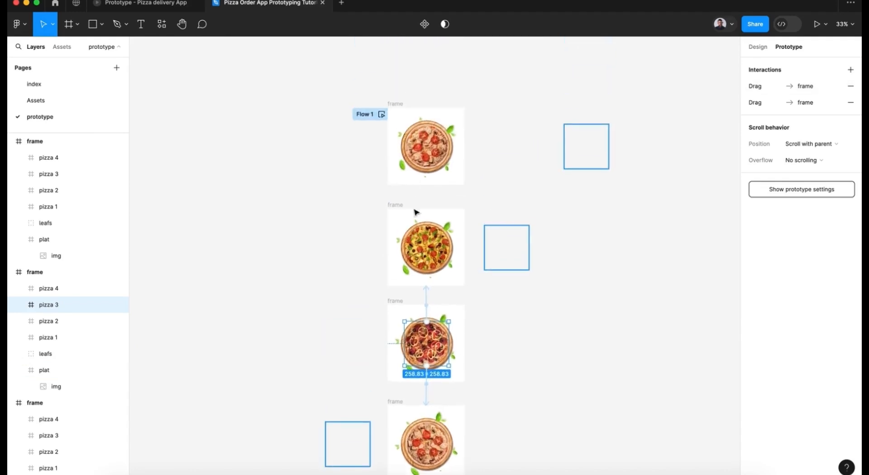
pyautogui.click(421, 244)
pyautogui.moveTo(427, 225); pyautogui.dragTo(424, 184)
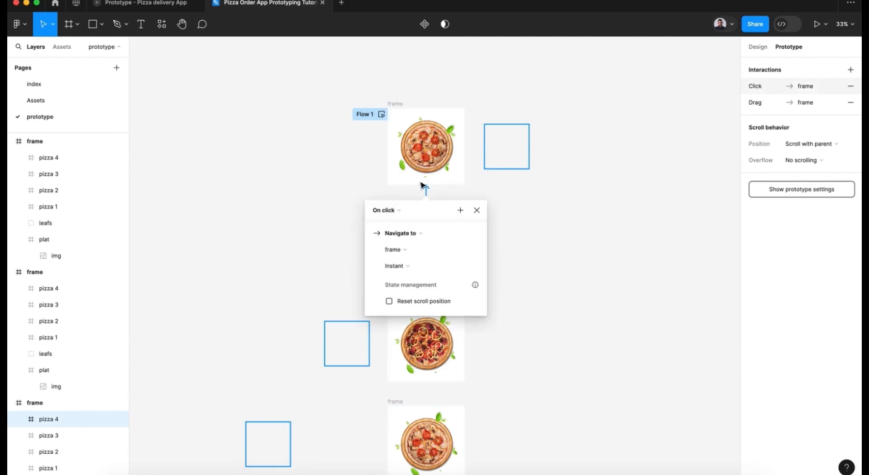
pyautogui.click(388, 209)
pyautogui.click(393, 221)
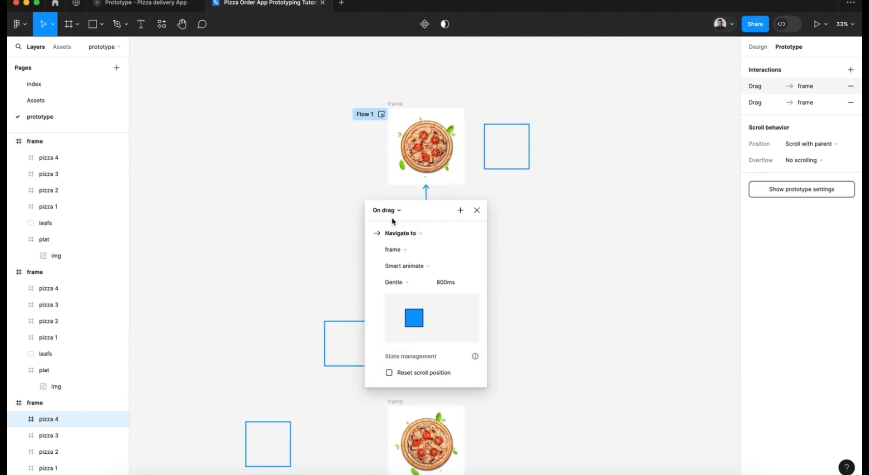
pyautogui.click(477, 210)
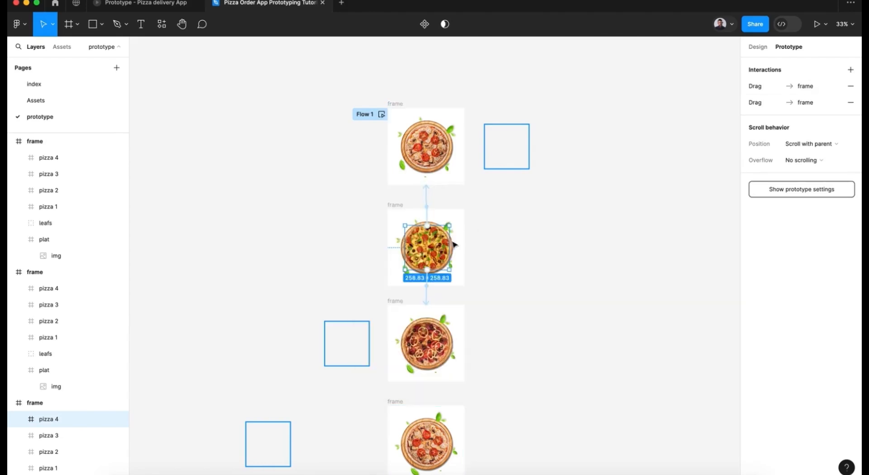
pyautogui.moveTo(426, 289); pyautogui.dragTo(430, 297)
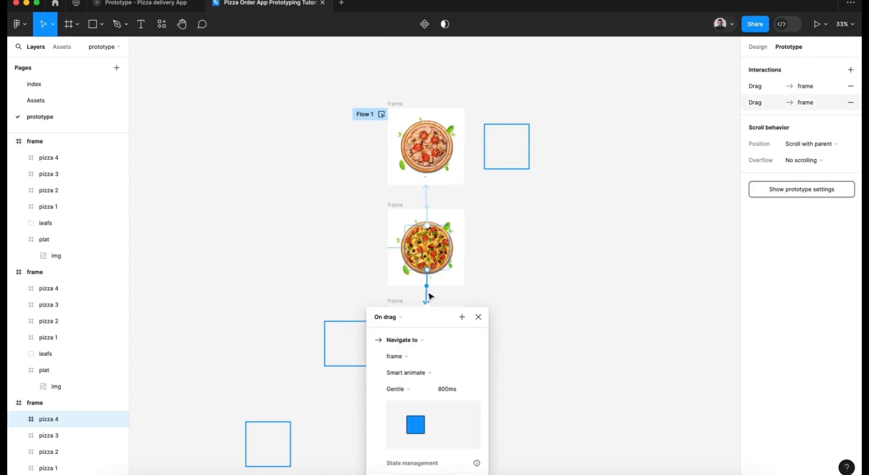
pyautogui.click(478, 317)
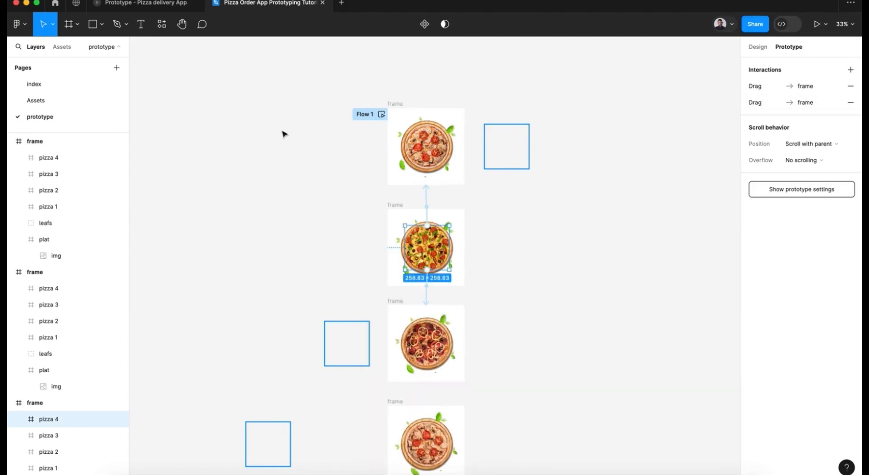
# Step: Preview Flow 1 and swipe the pizzas forward and back to test the drag interactions in both directions
pyautogui.click(381, 115)
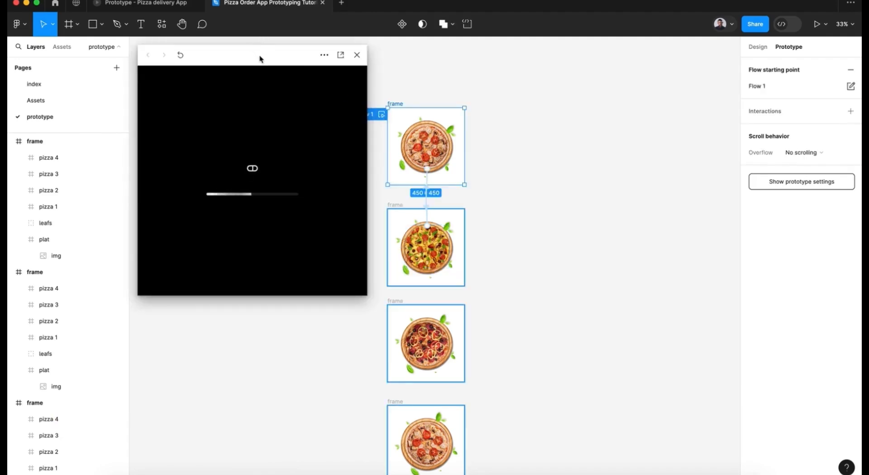
pyautogui.moveTo(261, 58); pyautogui.dragTo(274, 59)
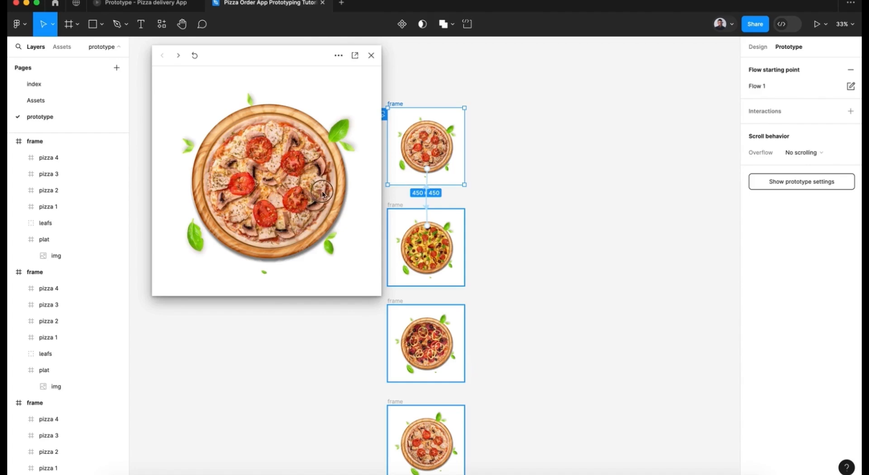
pyautogui.moveTo(329, 197); pyautogui.dragTo(156, 197)
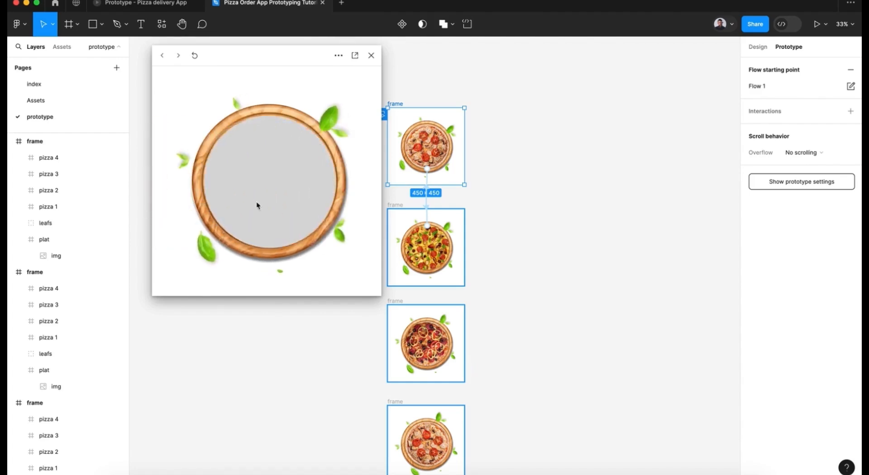
pyautogui.moveTo(320, 201); pyautogui.dragTo(349, 207)
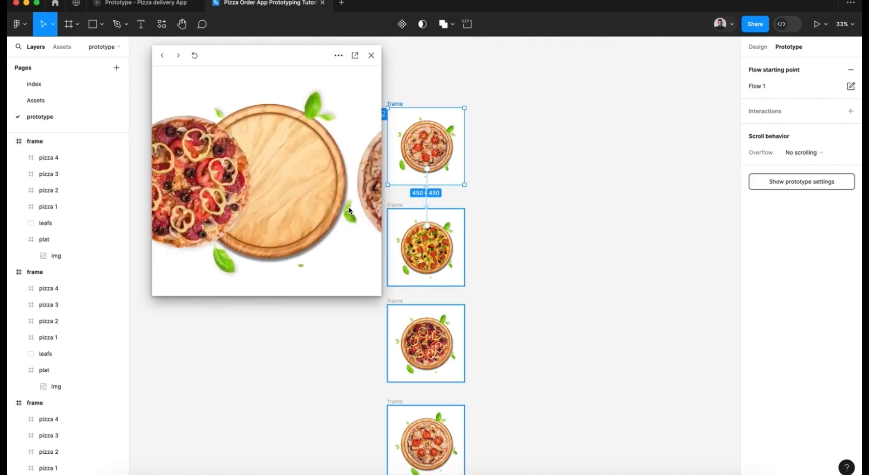
pyautogui.moveTo(235, 206); pyautogui.dragTo(213, 199)
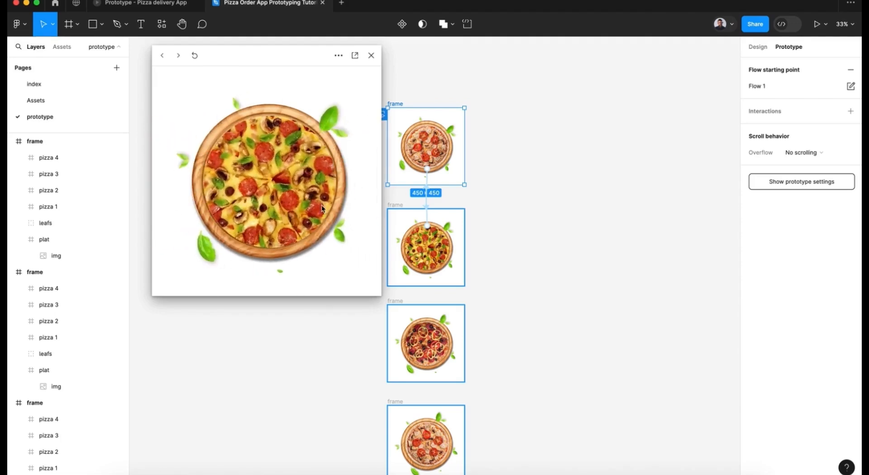
pyautogui.moveTo(322, 204)
pyautogui.mouseDown()
pyautogui.moveTo(275, 199)
pyautogui.moveTo(328, 205)
pyautogui.mouseUp()
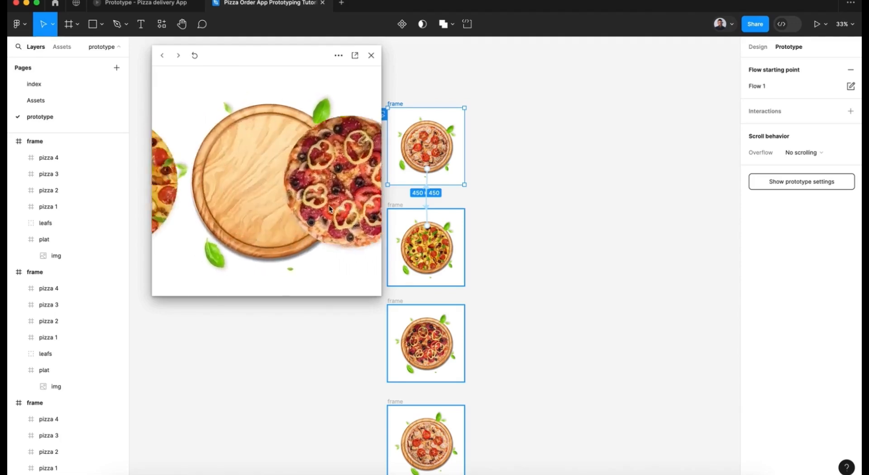
pyautogui.moveTo(248, 199); pyautogui.dragTo(344, 197)
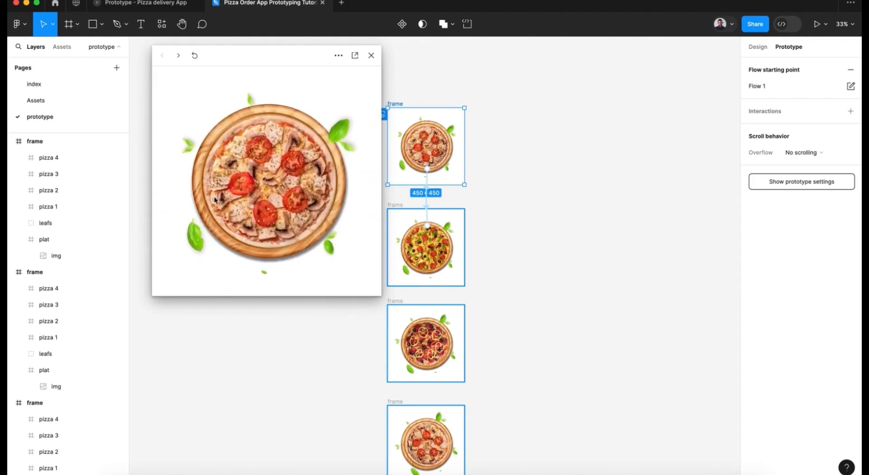
pyautogui.moveTo(257, 200); pyautogui.dragTo(203, 202)
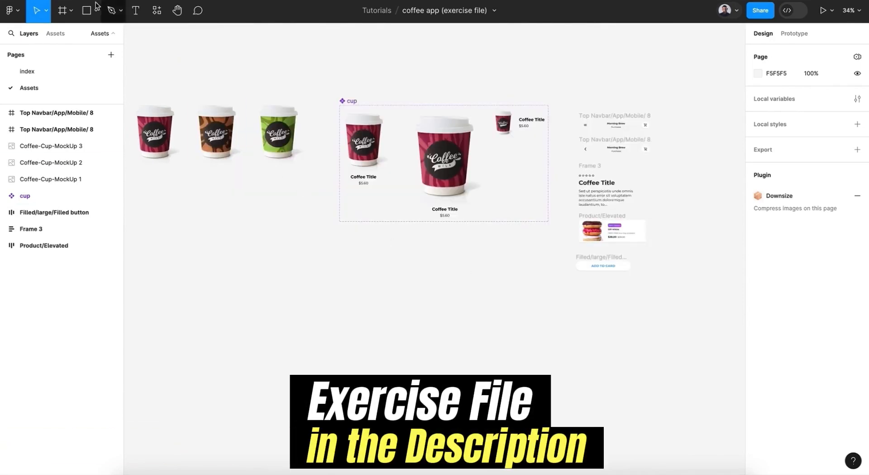
# Step: Add a page named prototype to the coffee app exercise file
pyautogui.click(111, 54)
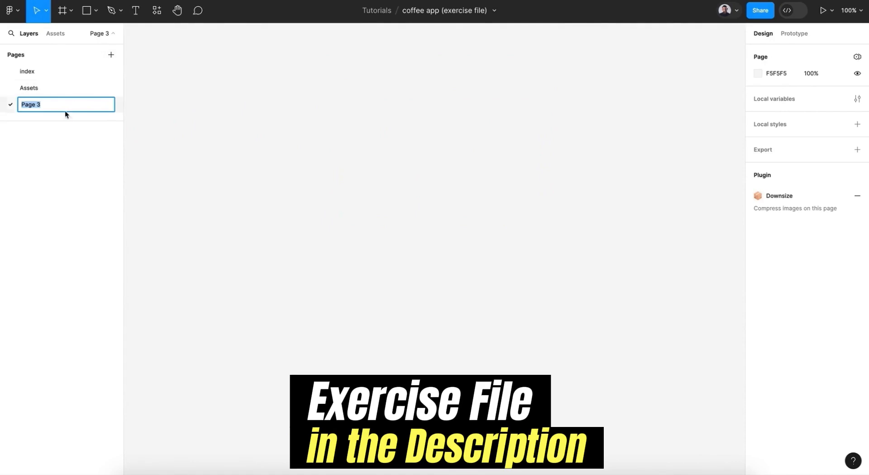
pyautogui.write('prototype')
pyautogui.press('Return')
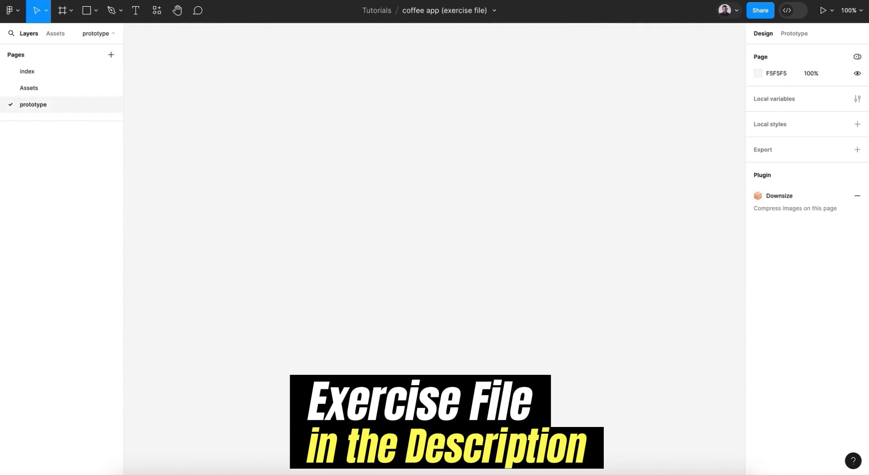
# Step: Create an iPhone 14 & 15 Pro Max frame on the prototype page
pyautogui.click(326, 221)
pyautogui.click(64, 18)
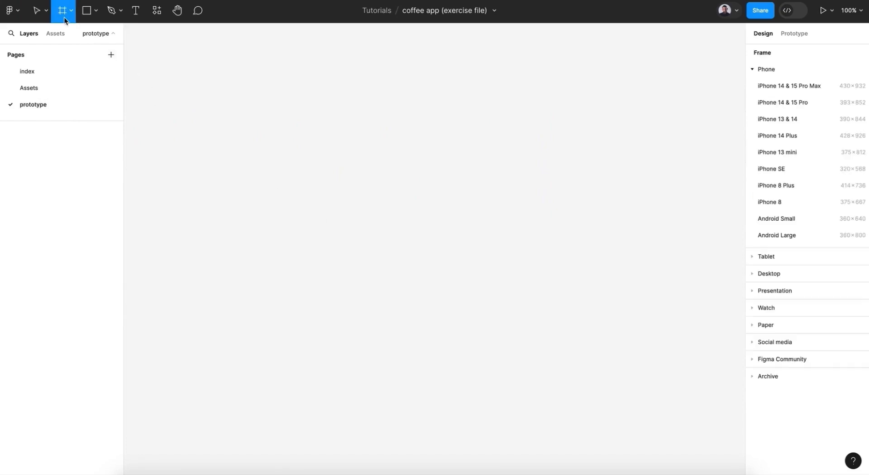
pyautogui.click(776, 86)
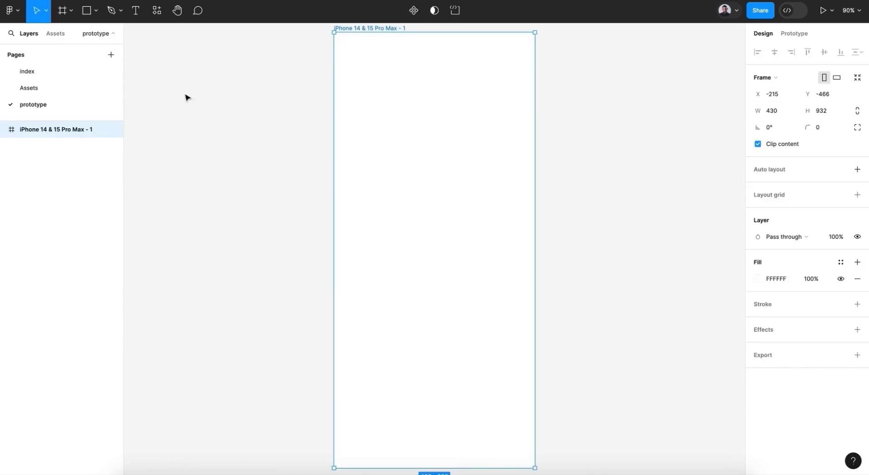
# Step: Draw a circle about 661 × 661 with the Ellipse tool over the upper part of the phone frame
pyautogui.click(96, 15)
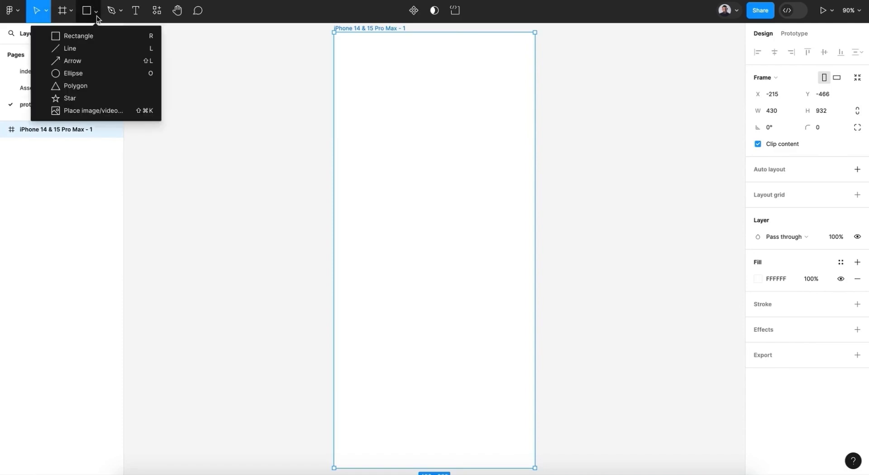
pyautogui.click(96, 72)
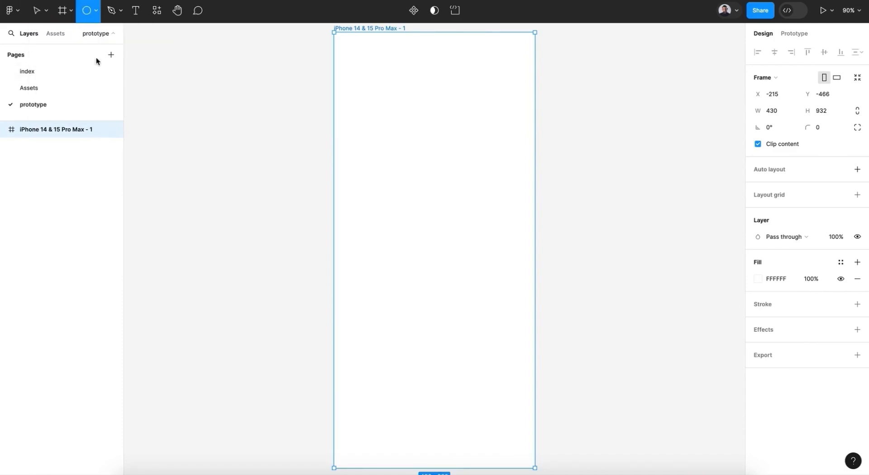
pyautogui.scroll(3, 270, 84)
pyautogui.hscroll(3, 270, 83)
pyautogui.moveTo(244, 64); pyautogui.dragTo(553, 332)
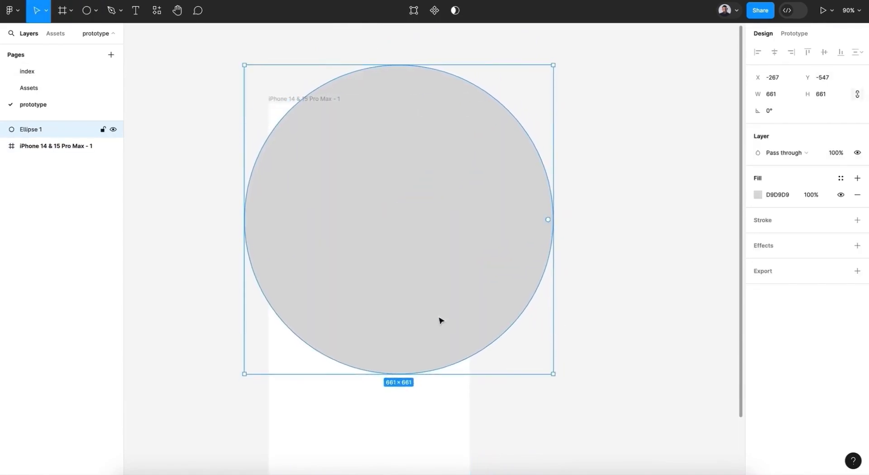
# Step: Nest the circle inside the phone frame and move it up to X -126, Y -330 so its lower half covers the frame's top
pyautogui.moveTo(420, 313); pyautogui.dragTo(383, 252)
pyautogui.moveTo(51, 134)
pyautogui.mouseDown()
pyautogui.moveTo(53, 152)
pyautogui.moveTo(67, 129)
pyautogui.mouseUp()
pyautogui.moveTo(363, 185); pyautogui.dragTo(363, 145)
pyautogui.moveTo(371, 176); pyautogui.dragTo(372, 159)
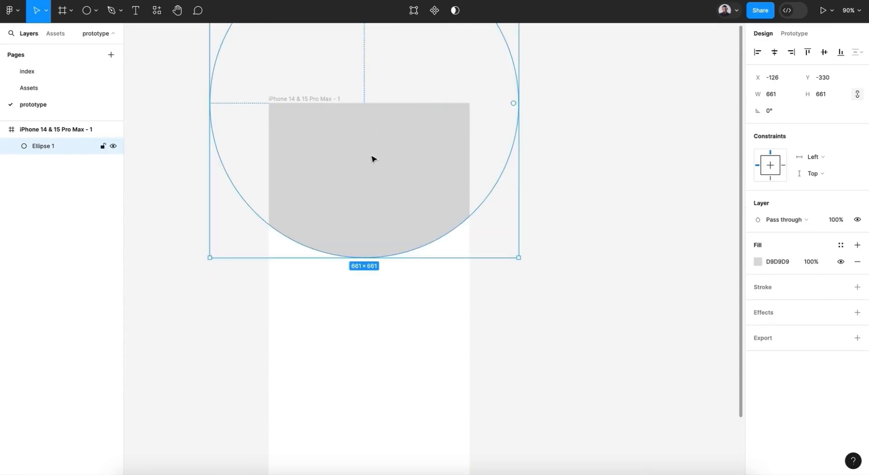
# Step: Change the circle's fill to a linear gradient and shift the first colour stop's hue to yellow
pyautogui.click(757, 261)
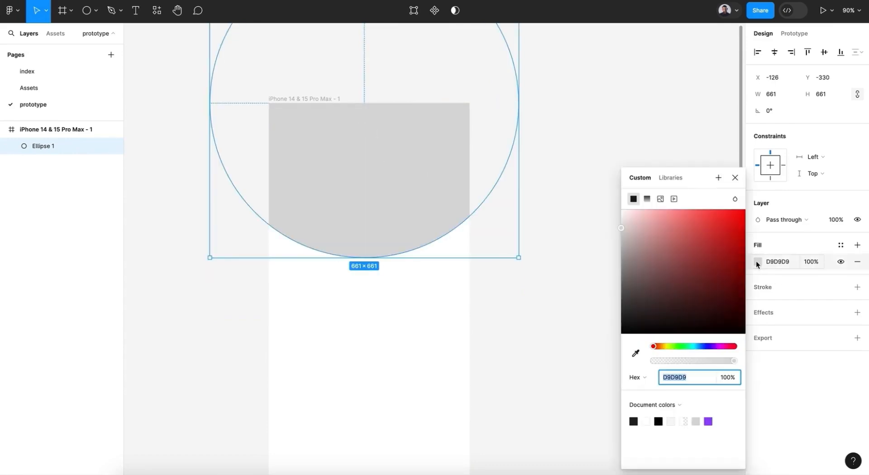
pyautogui.click(647, 198)
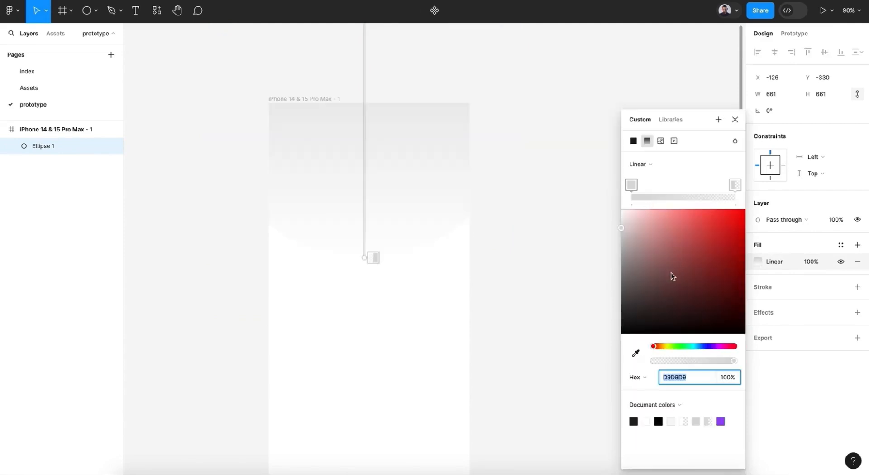
pyautogui.click(633, 190)
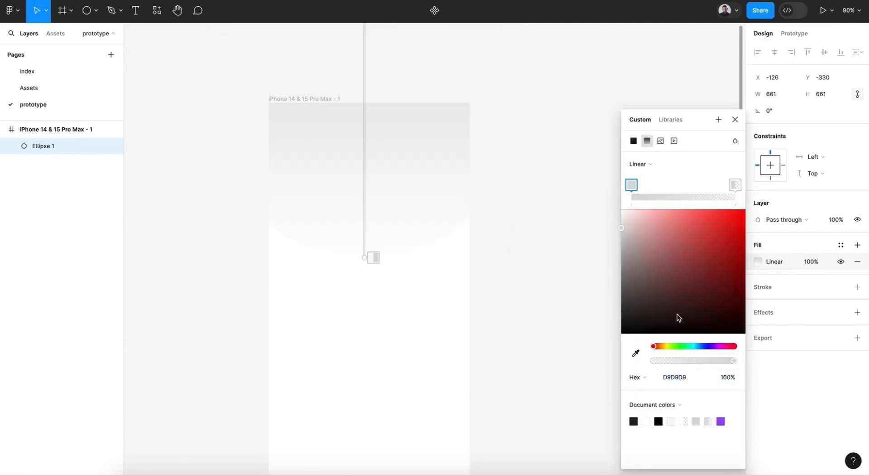
pyautogui.moveTo(661, 347); pyautogui.dragTo(666, 347)
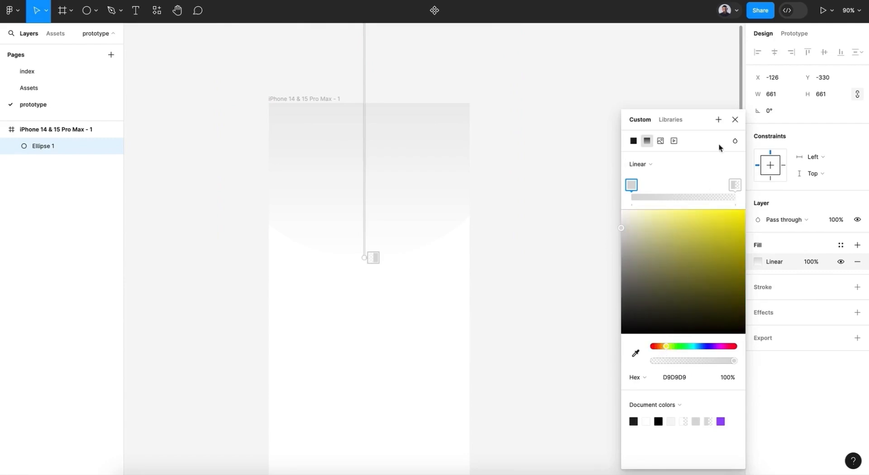
pyautogui.click(730, 125)
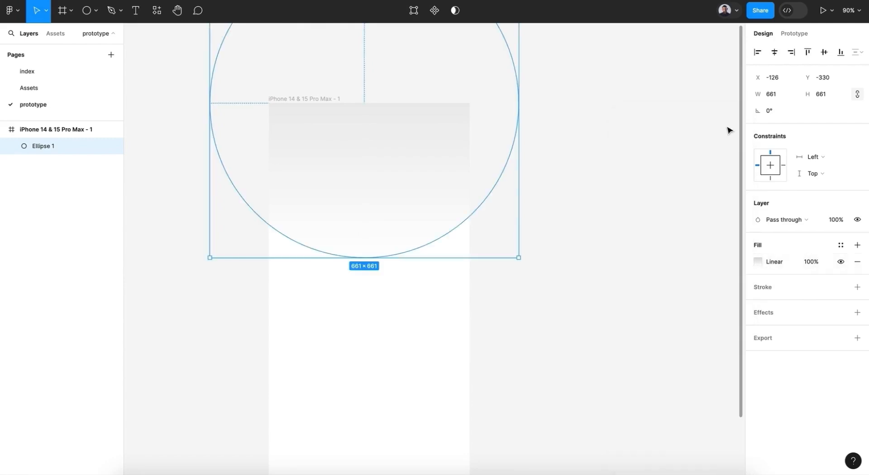
# Step: Apply the pink-to-red preset from the uiGradients plugin to the circle's fill and close the plugin
pyautogui.click(160, 9)
pyautogui.click(209, 34)
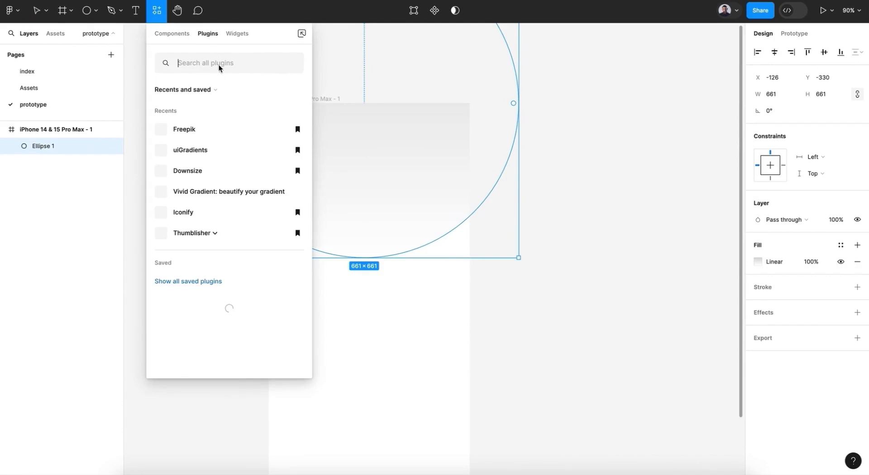
pyautogui.click(200, 152)
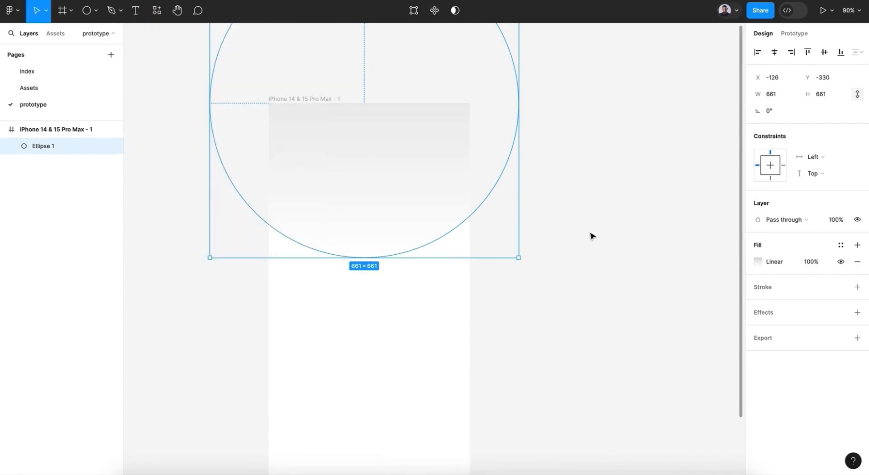
pyautogui.moveTo(567, 181); pyautogui.dragTo(610, 136)
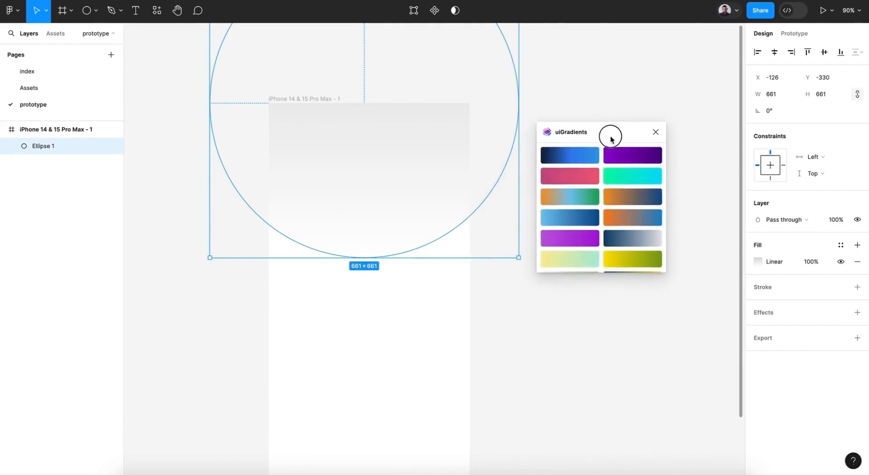
pyautogui.click(580, 177)
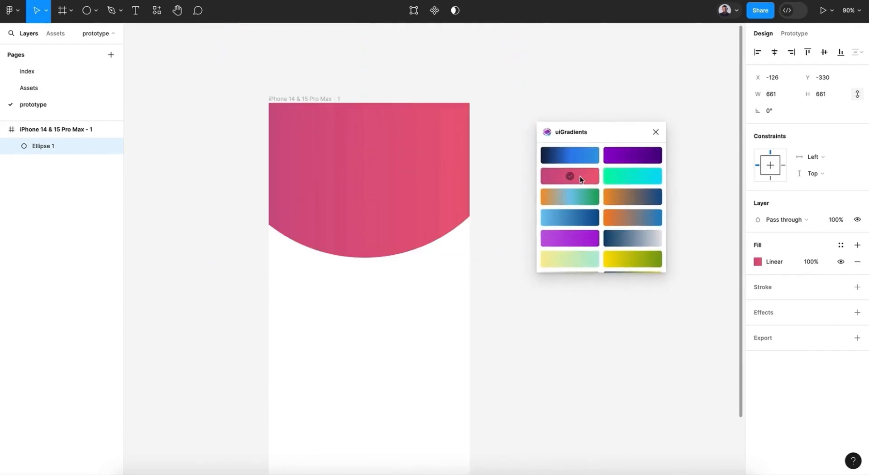
pyautogui.click(656, 132)
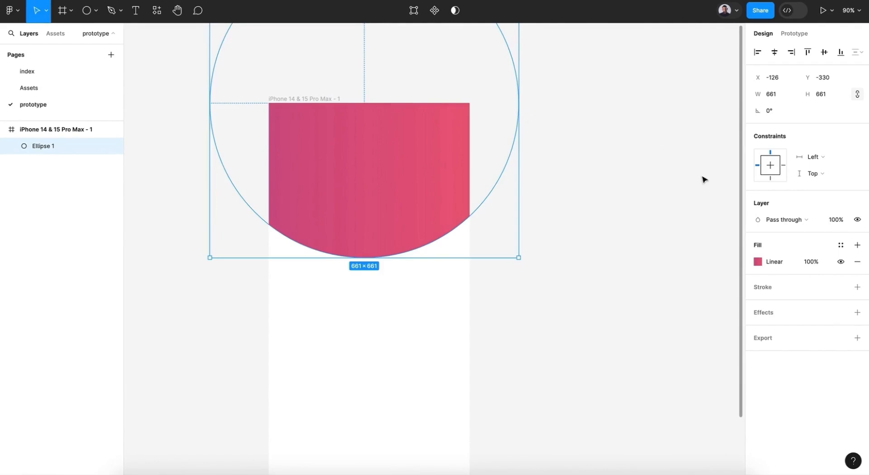
# Step: Reorient the circle's linear gradient diagonally, from beyond the phone frame's upper-left corner to the circle's lowest point
pyautogui.click(758, 265)
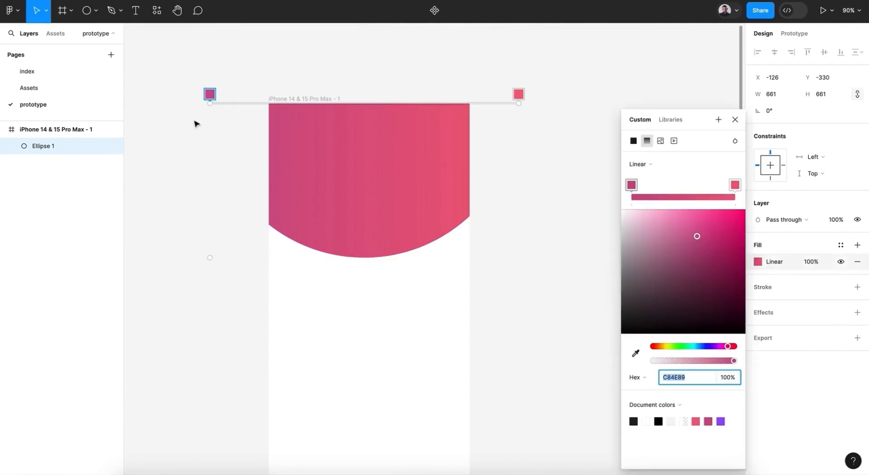
pyautogui.moveTo(210, 103); pyautogui.dragTo(240, 108)
pyautogui.moveTo(519, 96); pyautogui.dragTo(367, 262)
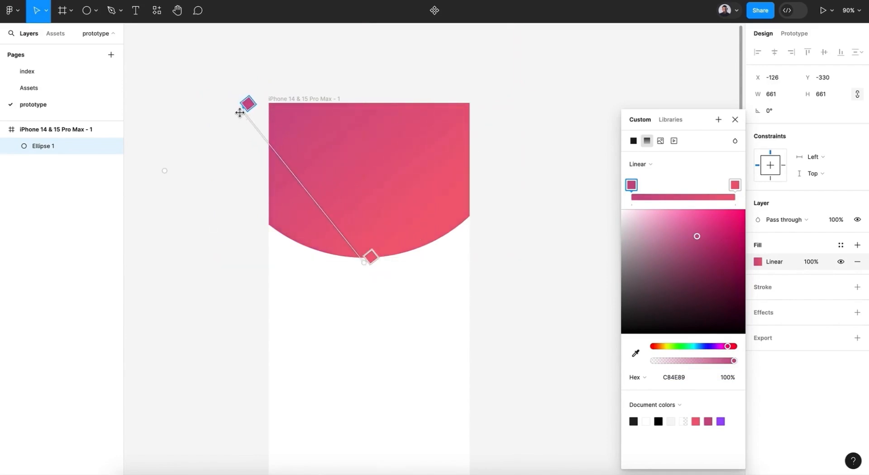
pyautogui.moveTo(240, 112); pyautogui.dragTo(231, 81)
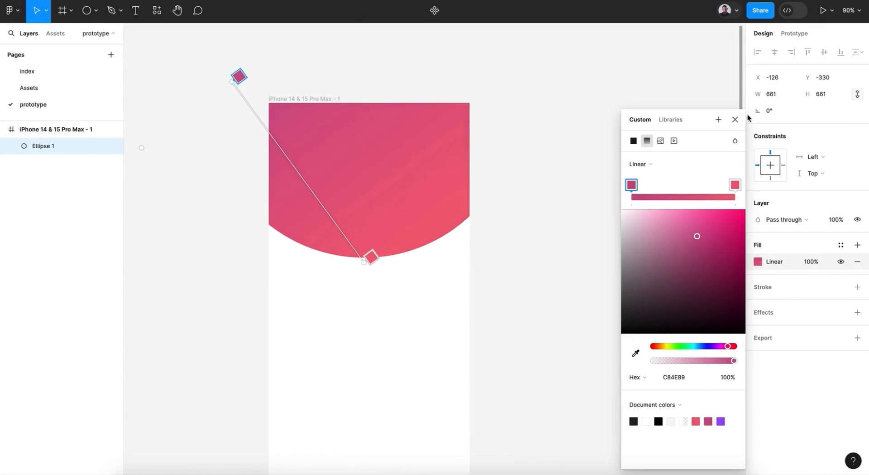
pyautogui.click(734, 119)
pyautogui.click(575, 166)
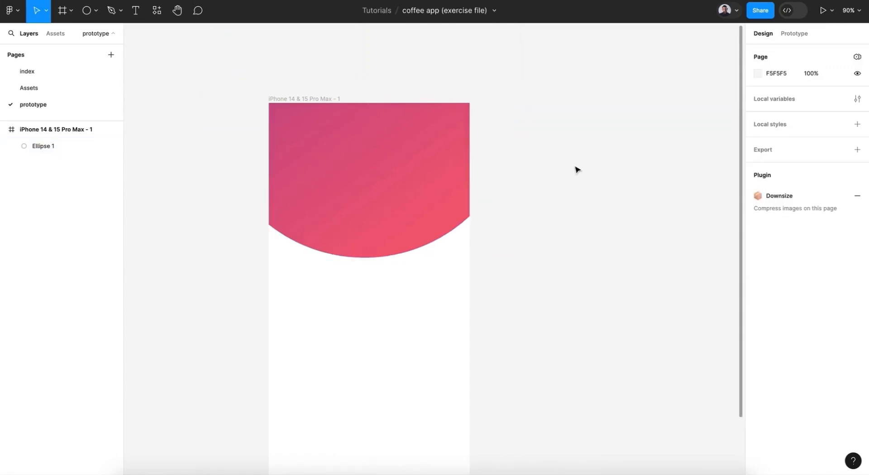
# Step: Place an instance of the local cup component in the phone frame at about X 99, Y 92
pyautogui.scroll(-3, 575, 168)
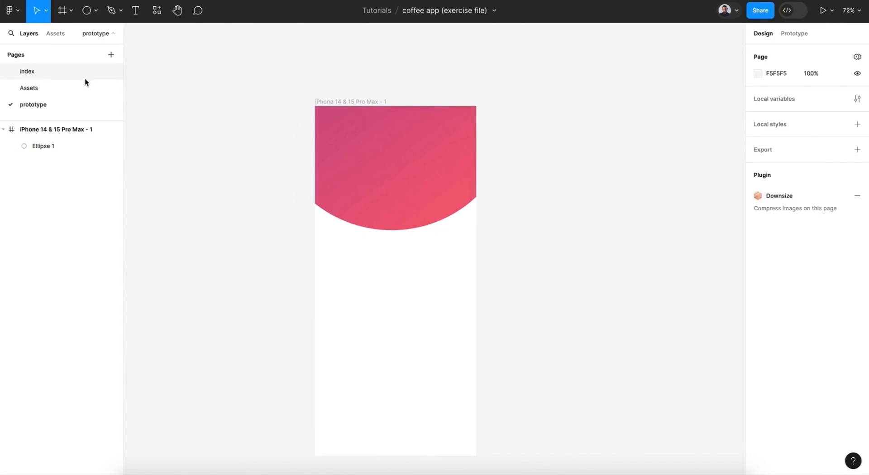
pyautogui.click(53, 37)
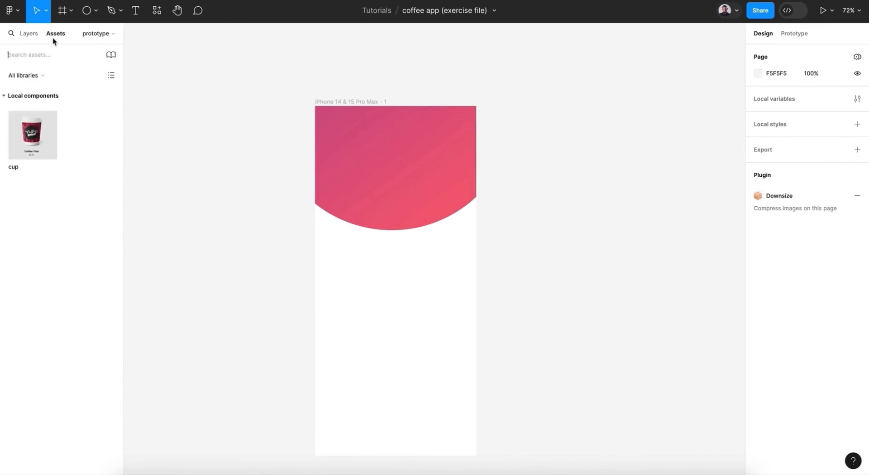
pyautogui.moveTo(23, 141); pyautogui.dragTo(382, 233)
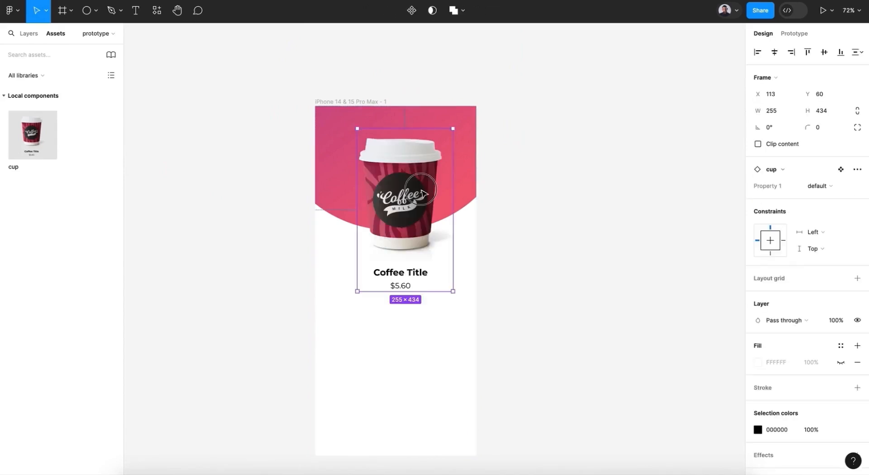
pyautogui.moveTo(421, 194)
pyautogui.mouseDown()
pyautogui.moveTo(413, 203)
pyautogui.moveTo(420, 206)
pyautogui.mouseUp()
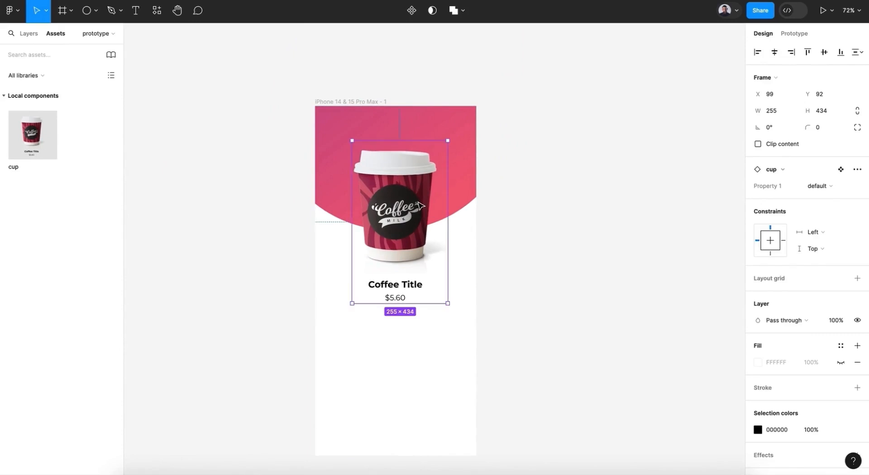
# Step: Scale the cup down to about 207 × 353 with the Scale tool and position it at X 118, Y 125
pyautogui.press('k')
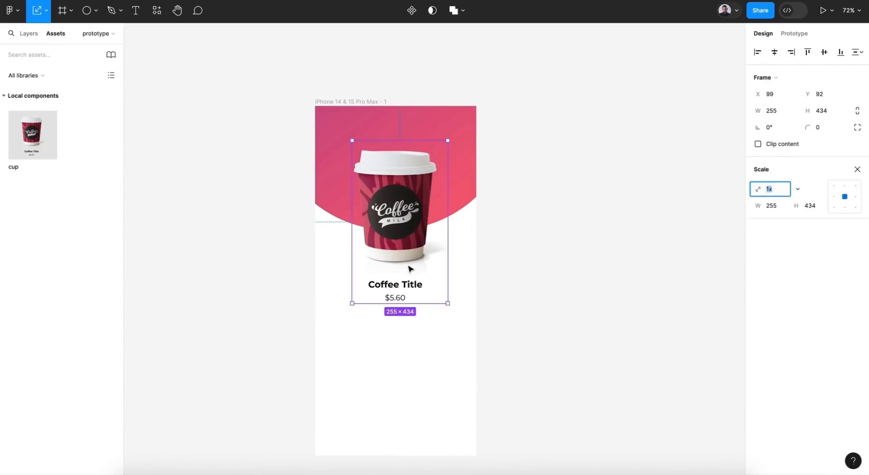
pyautogui.moveTo(397, 300); pyautogui.dragTo(399, 274)
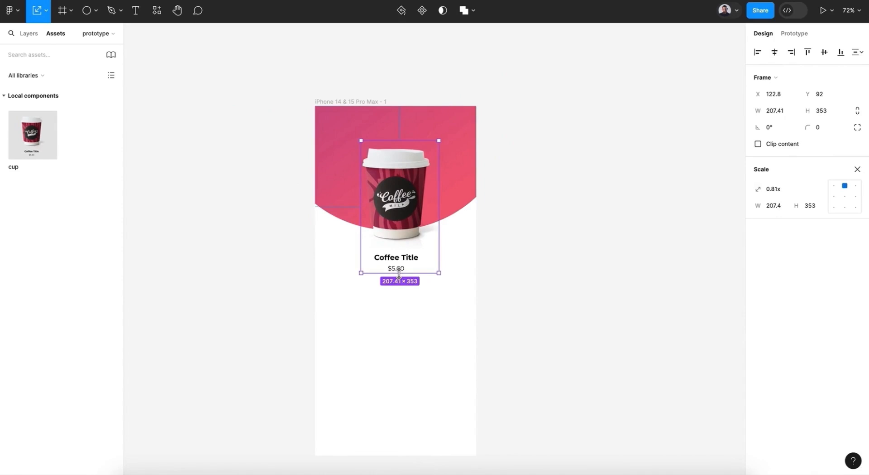
pyautogui.moveTo(397, 224); pyautogui.dragTo(382, 213)
pyautogui.click(775, 55)
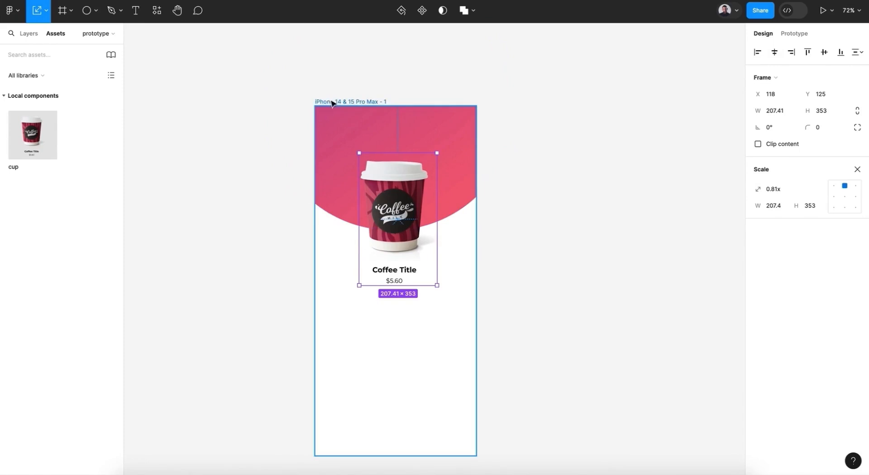
# Step: Duplicate the cup and move the copy horizontally to X 348, partly beyond the phone frame's right edge
pyautogui.hotkey('ctrl', 'd')
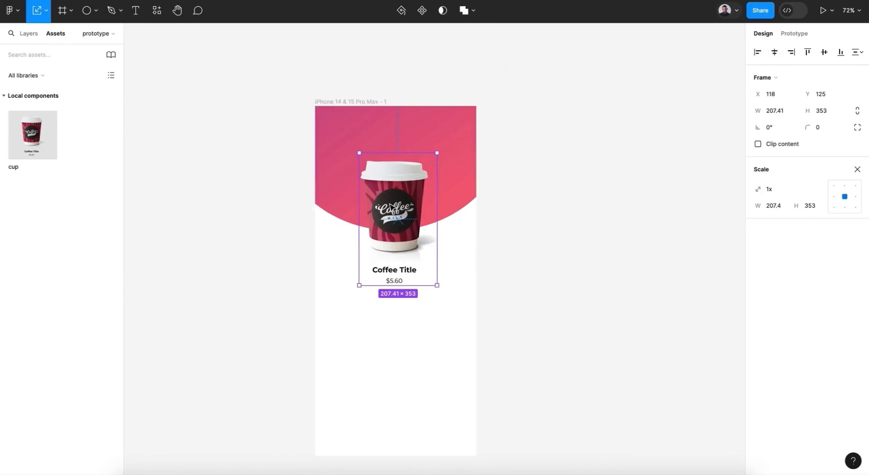
pyautogui.hotkey('shift', 'Right')
pyautogui.hotkey('shift', 'Right')
pyautogui.hotkey('shift', 'Right')
pyautogui.hotkey('shift', 'Right')
pyautogui.hotkey('shift', 'Right')
pyautogui.hotkey('shift', 'Right')
pyautogui.hotkey('shift', 'Right')
pyautogui.hotkey('shift', 'Right')
pyautogui.hotkey('shift', 'Right')
pyautogui.hotkey('shift', 'Right')
pyautogui.hotkey('shift', 'Right')
pyautogui.hotkey('shift', 'Right')
pyautogui.hotkey('shift', 'Right')
pyautogui.hotkey('shift', 'Right')
pyautogui.hotkey('shift', 'Right')
pyautogui.hotkey('shift', 'Right')
pyautogui.hotkey('shift', 'Right')
pyautogui.hotkey('shift', 'Right')
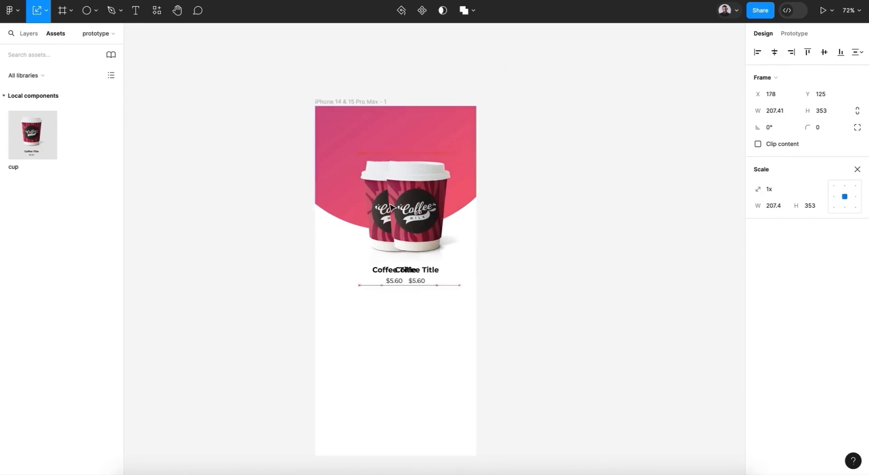
pyautogui.hotkey('shift', 'Right')
pyautogui.hotkey('shift', 'Right')
pyautogui.hotkey('shift', 'Right')
pyautogui.hotkey('shift', 'Right')
pyautogui.hotkey('shift', 'Right')
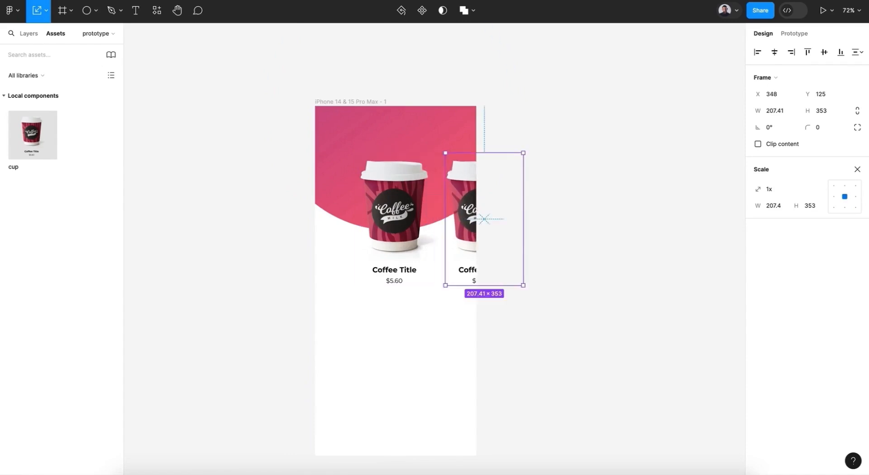
# Step: Turn off Clip content for the iPhone 14 & 15 Pro Max frame
pyautogui.click(328, 99)
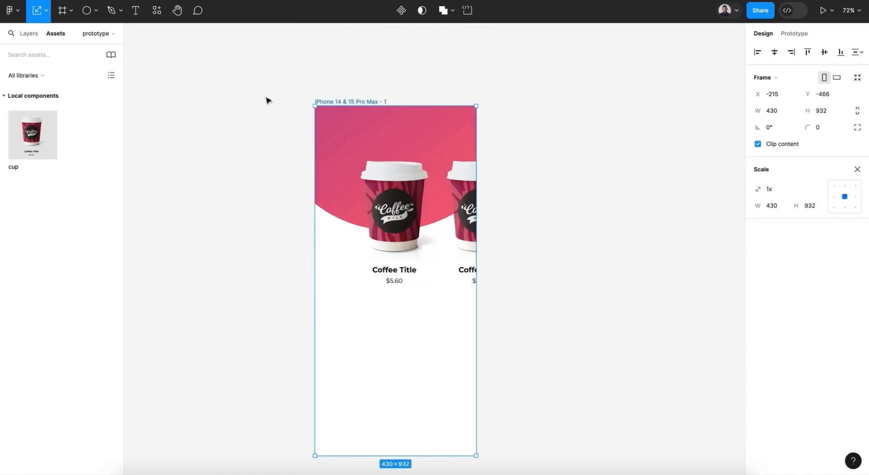
pyautogui.click(30, 35)
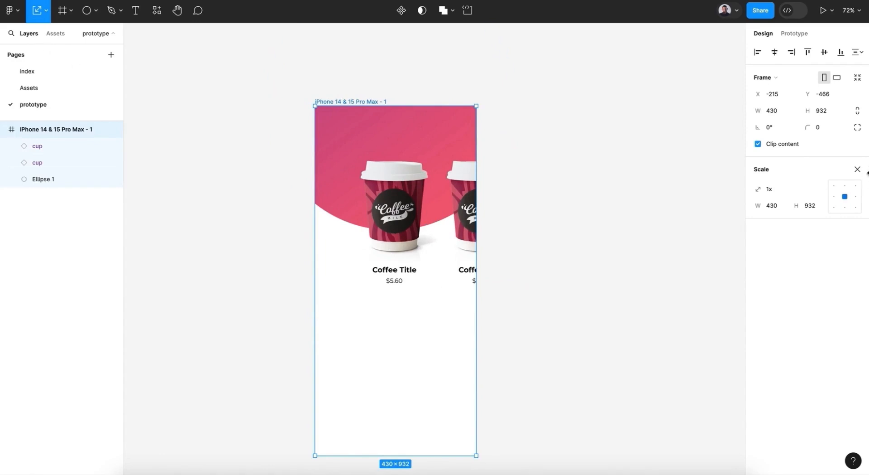
pyautogui.click(759, 144)
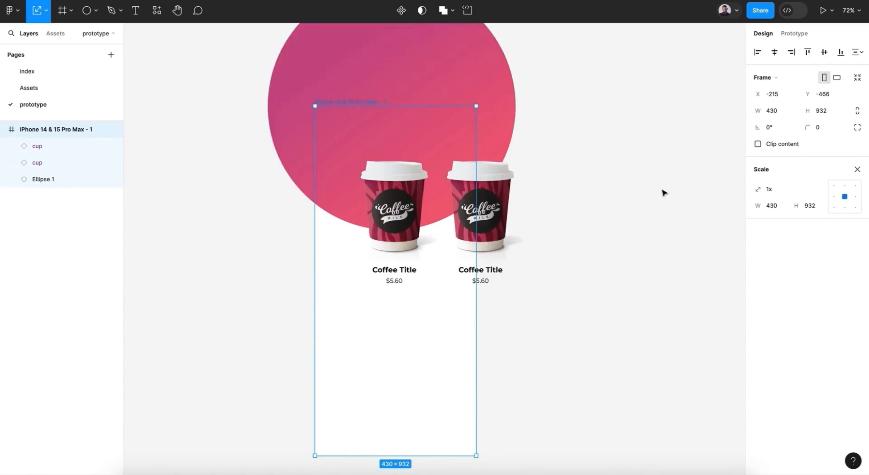
pyautogui.click(607, 227)
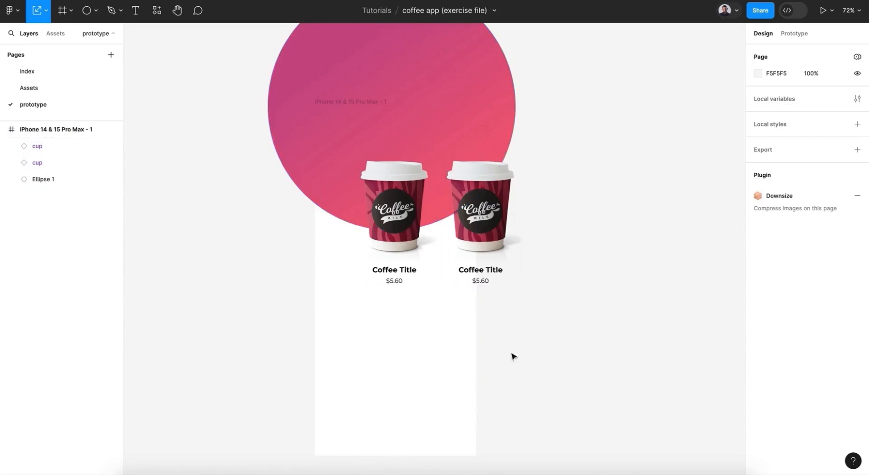
# Step: Move the second cup farther right to X 388 to widen its gap from the first cup
pyautogui.click(47, 146)
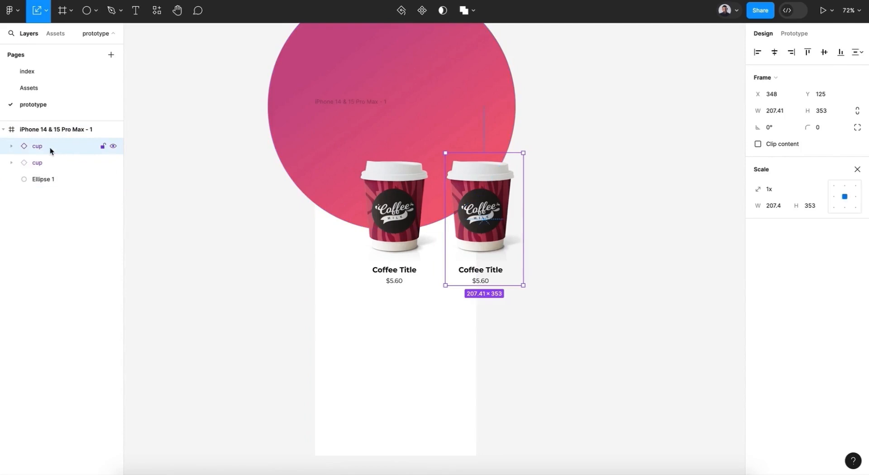
pyautogui.hotkey('shift', 'Right')
pyautogui.hotkey('shift', 'Right')
pyautogui.hotkey('shift', 'Right')
pyautogui.hotkey('shift', 'Right')
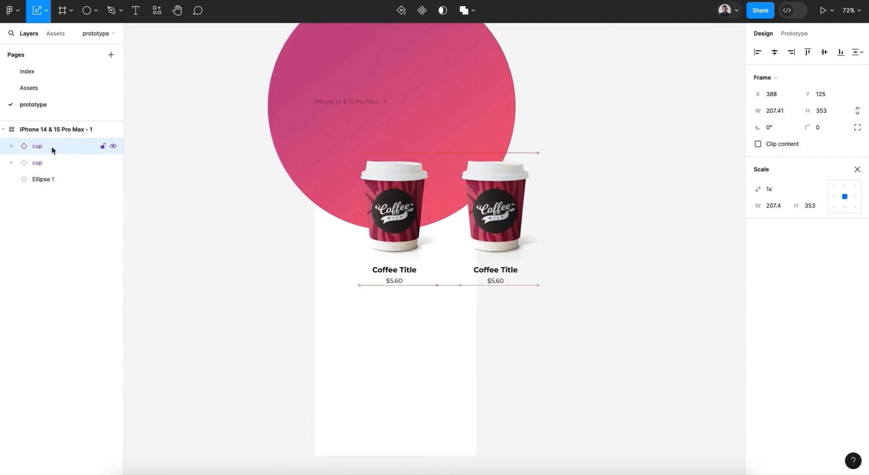
# Step: Duplicate the second cup and place the copy to its right at X 658, keeping Y 125
pyautogui.hotkey('ctrl', 'd')
pyautogui.hotkey('shift', 'Right')
pyautogui.hotkey('shift', 'Right')
pyautogui.hotkey('shift', 'Right')
pyautogui.hotkey('shift', 'Right')
pyautogui.hotkey('shift', 'Right')
pyautogui.hotkey('shift', 'Right')
pyautogui.hotkey('shift', 'Right')
pyautogui.hotkey('shift', 'Right')
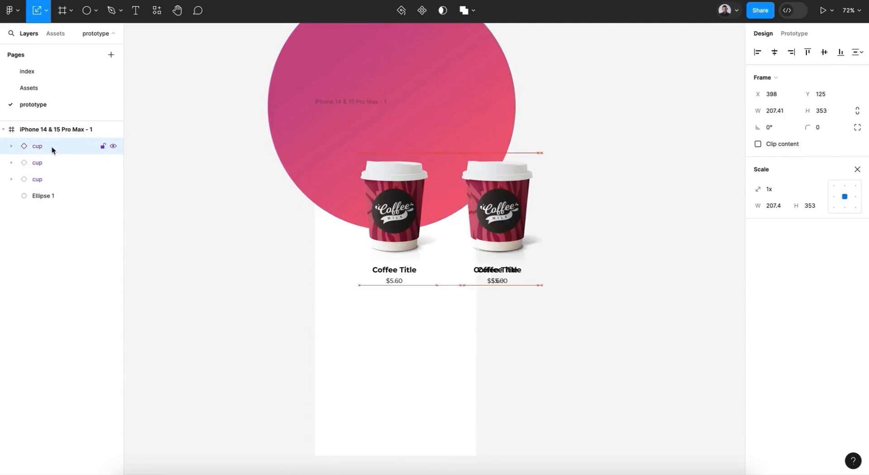
pyautogui.hotkey('shift', 'Right')
pyautogui.hotkey('shift', 'Right')
pyautogui.hotkey('shift', 'Right')
pyautogui.hotkey('shift', 'Right')
pyautogui.hotkey('shift', 'Right')
pyautogui.hotkey('shift', 'Right')
pyautogui.hotkey('shift', 'Right')
pyautogui.hotkey('shift', 'Right')
pyautogui.hotkey('shift', 'Right')
pyautogui.hotkey('shift', 'Right')
pyautogui.hotkey('shift', 'Right')
pyautogui.hotkey('shift', 'Right')
pyautogui.hotkey('shift', 'Right')
pyautogui.hotkey('shift', 'Right')
pyautogui.hotkey('shift', 'Right')
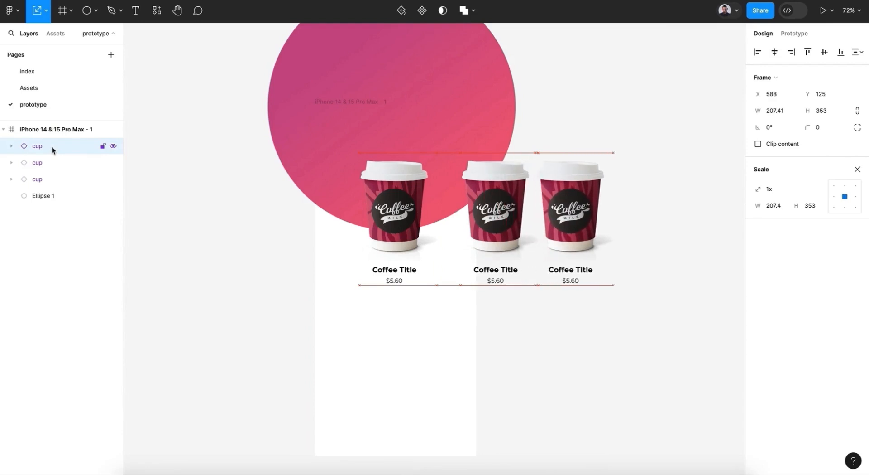
pyautogui.hotkey('shift', 'Right')
pyautogui.hotkey('shift', 'Right')
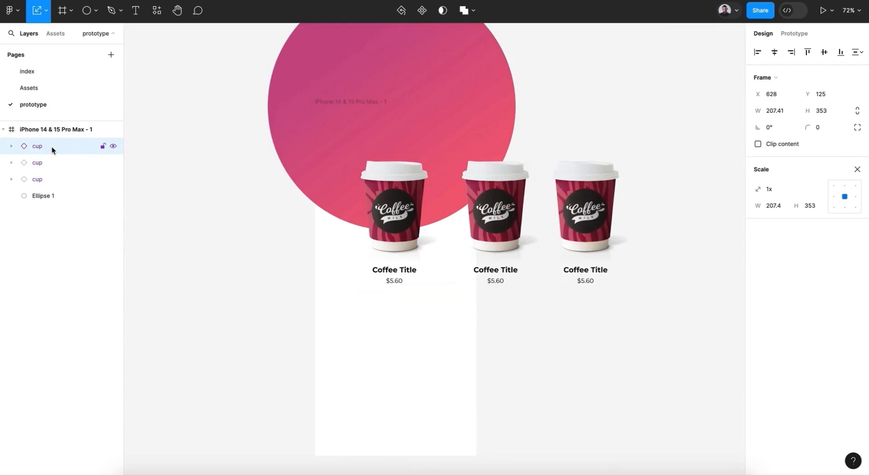
pyautogui.hotkey('shift', 'Right')
pyautogui.hotkey('shift', 'Right')
pyautogui.hotkey('shift', 'Right')
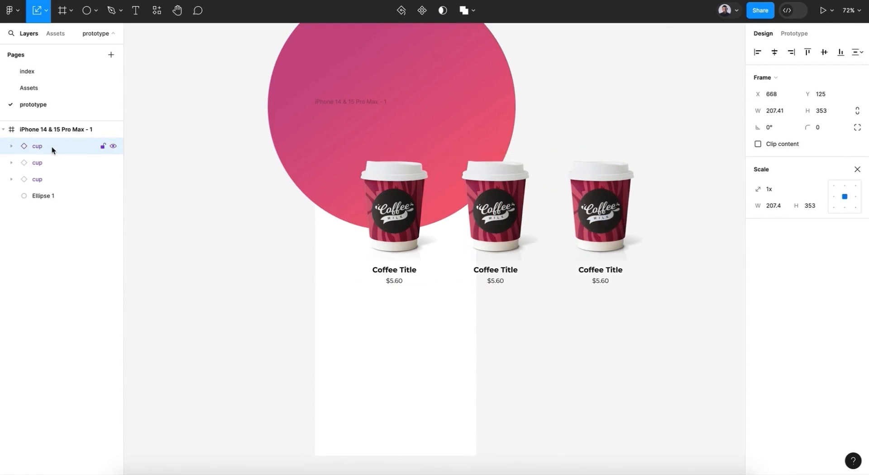
pyautogui.hotkey('shift', 'Left')
pyautogui.hotkey('shift', 'Left')
pyautogui.hotkey('shift', 'Right')
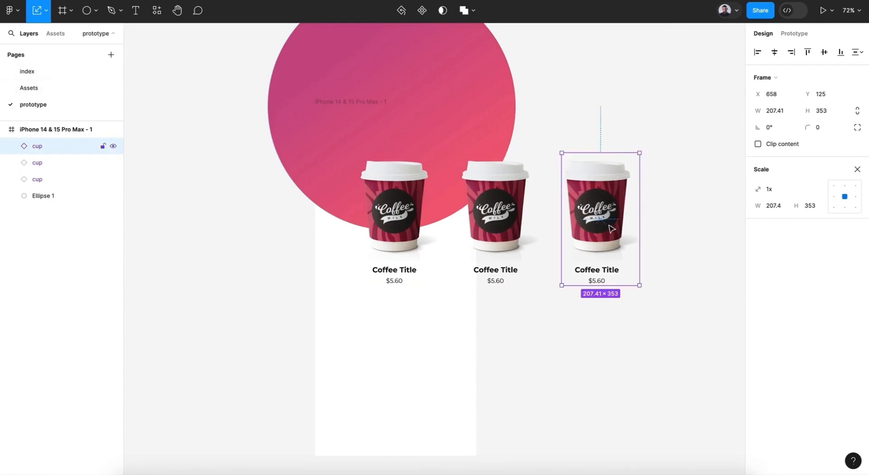
# Step: Replace the middle cup's image fill with the brown Coffee-Cup-MockUp 2 fill copied from the Assets page
pyautogui.click(503, 208)
pyautogui.doubleClick(503, 209)
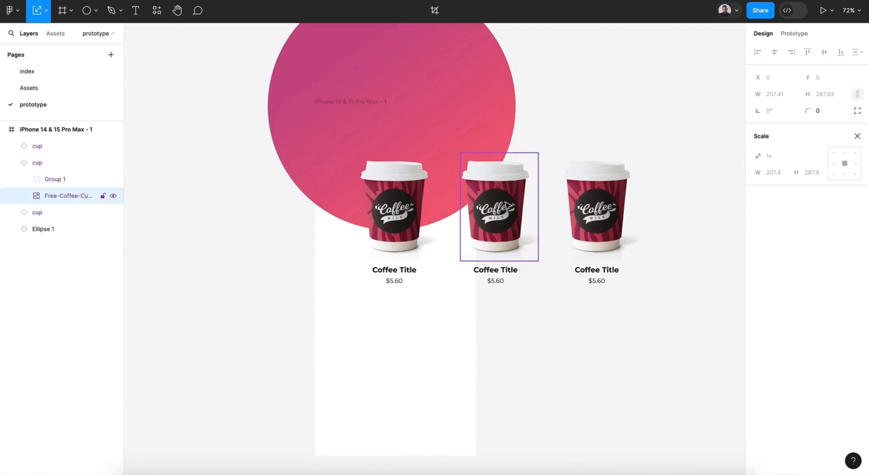
pyautogui.click(41, 90)
pyautogui.click(226, 143)
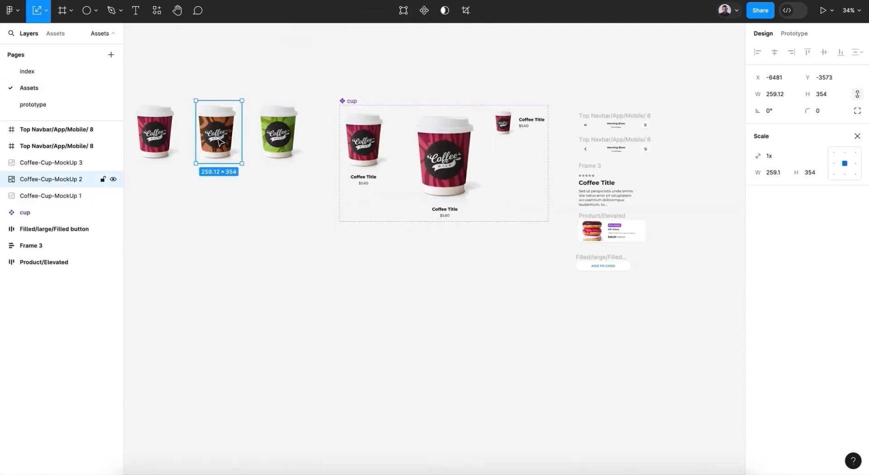
pyautogui.click(858, 136)
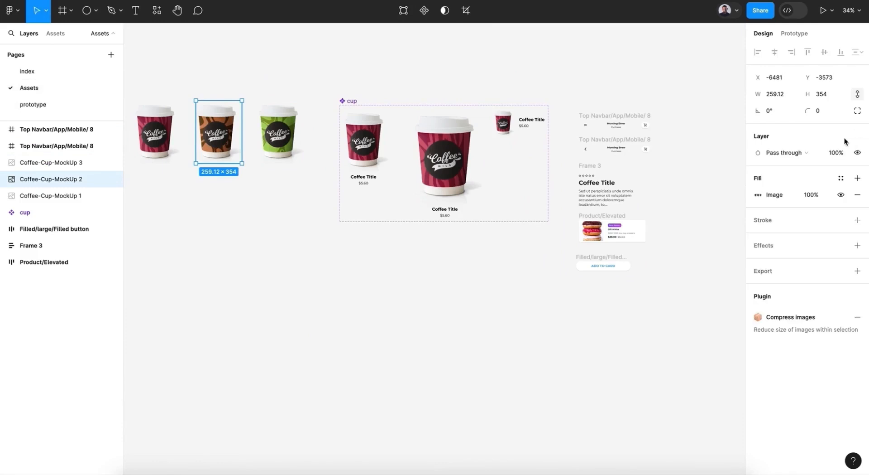
pyautogui.click(827, 196)
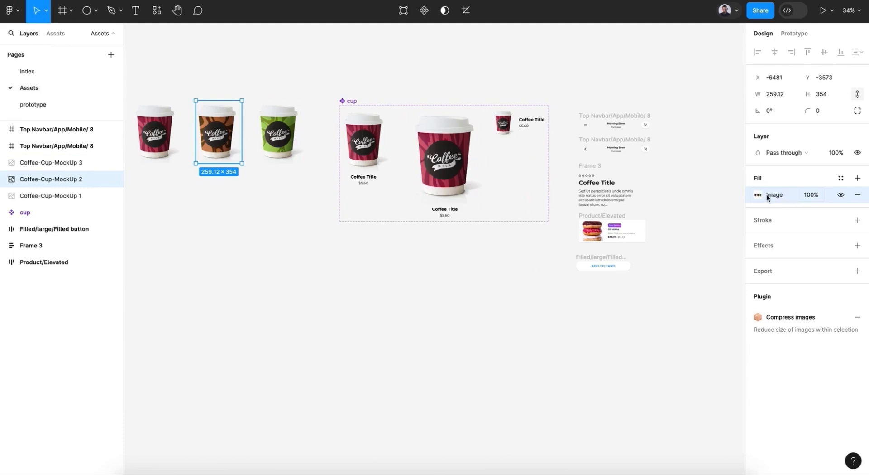
pyautogui.click(32, 104)
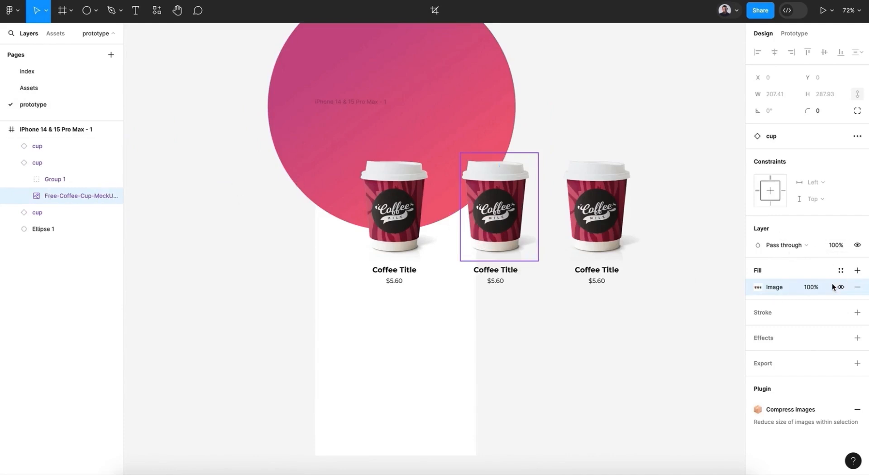
pyautogui.hotkey('ctrl', 'v')
pyautogui.click(857, 306)
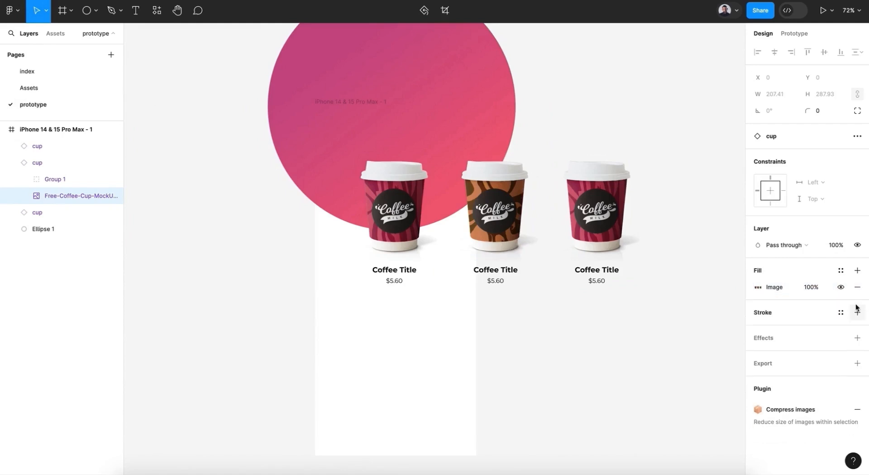
# Step: Replace the third cup's image fill with the green Coffee-Cup-MockUp 3 fill copied from the Assets page
pyautogui.click(29, 89)
pyautogui.click(302, 138)
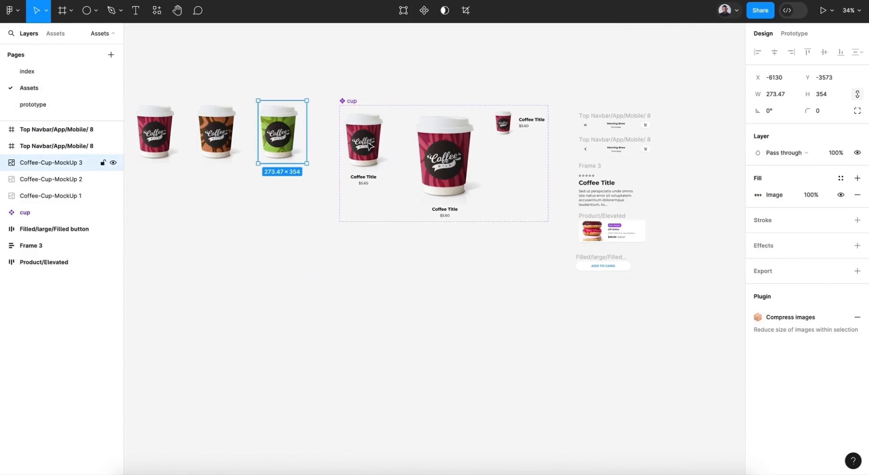
pyautogui.click(827, 199)
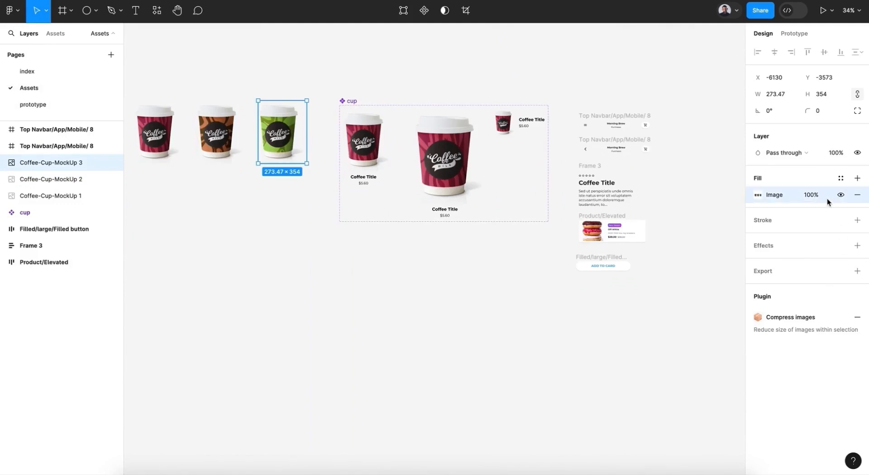
pyautogui.click(46, 100)
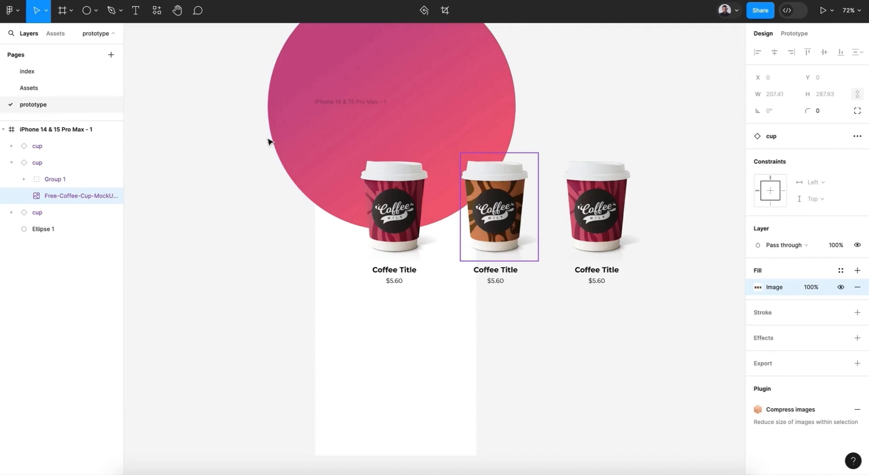
pyautogui.click(601, 241)
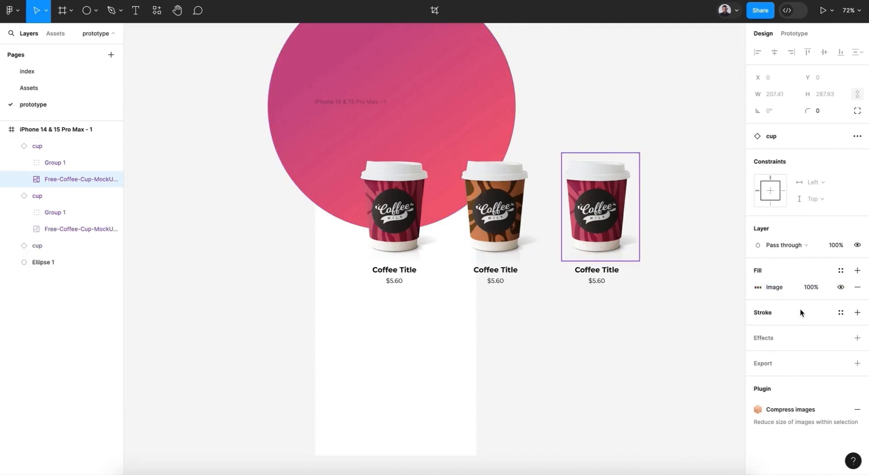
pyautogui.press('super+v')
pyautogui.click(859, 302)
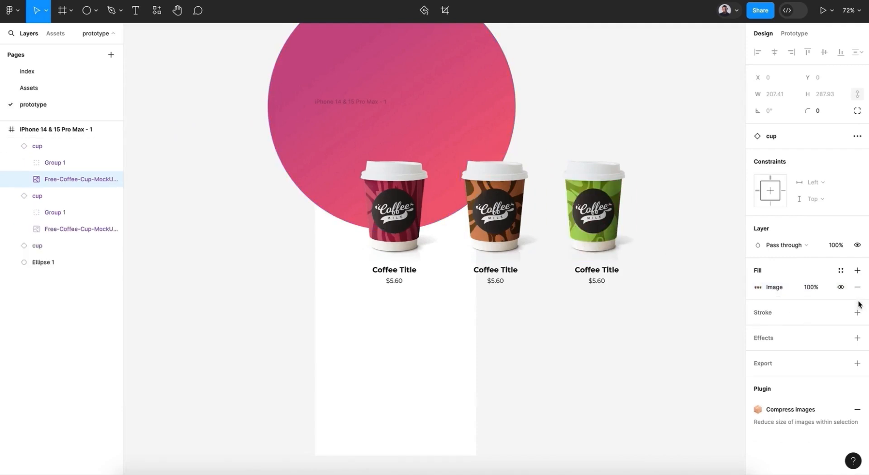
pyautogui.click(605, 304)
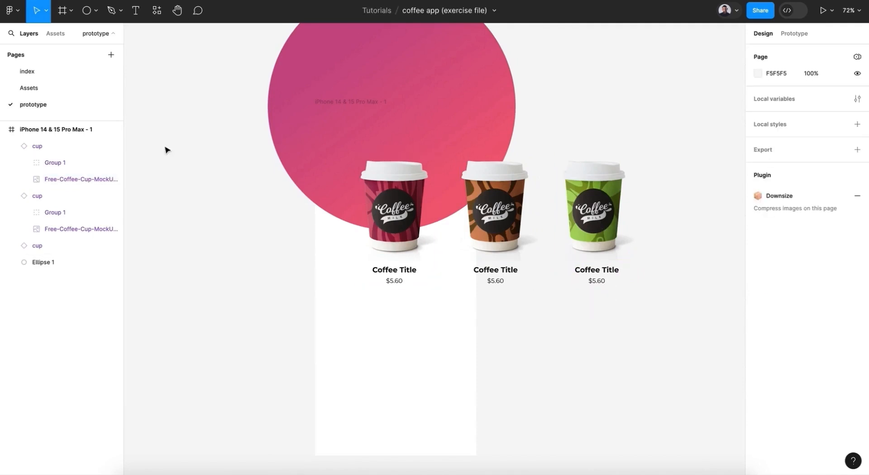
# Step: Collapse the sublayers of the third and second cup instances in the layer list
pyautogui.click(54, 145)
pyautogui.click(12, 145)
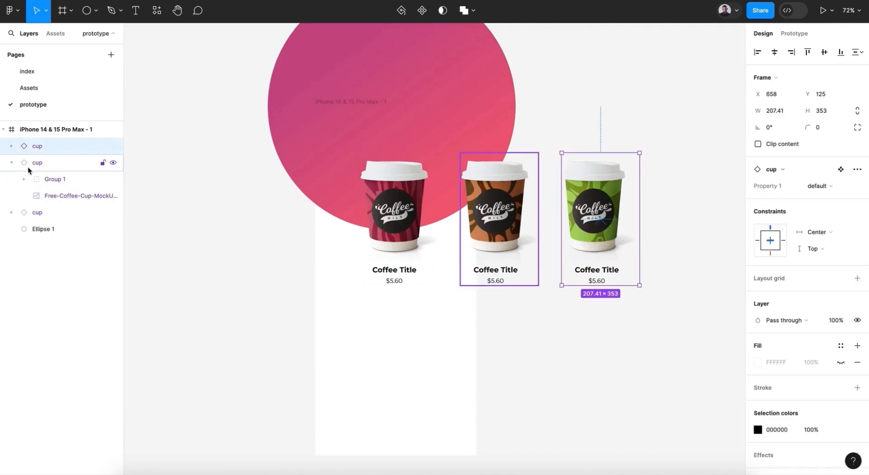
pyautogui.click(8, 164)
pyautogui.click(11, 163)
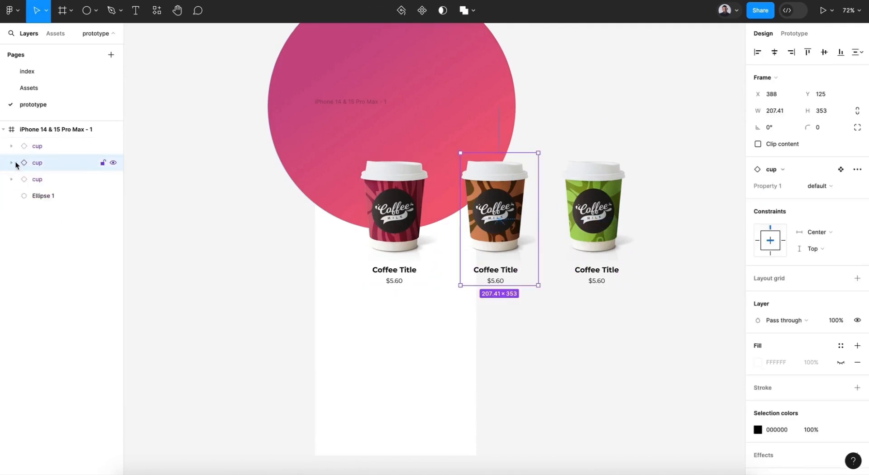
# Step: Scale the brown and green cups together to about 0.76x and move them closer to the first cup, at Y 115
pyautogui.keyDown('shift'); pyautogui.click(54, 147); pyautogui.keyUp('shift')
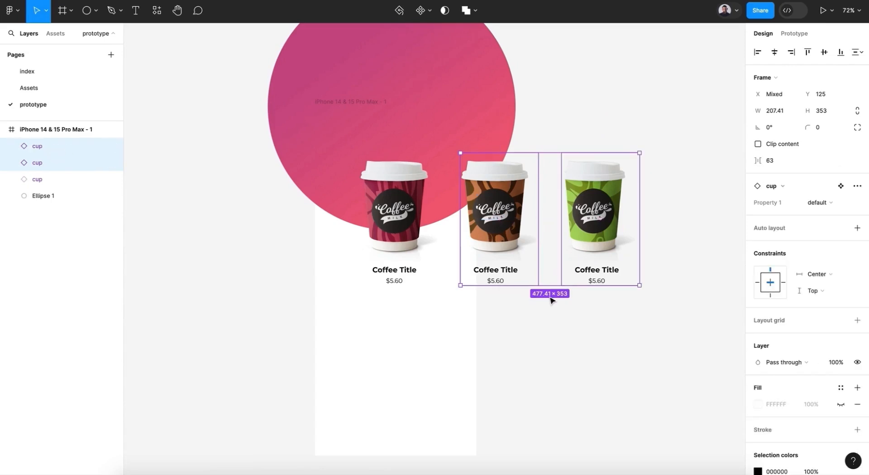
pyautogui.press('k')
pyautogui.moveTo(548, 286); pyautogui.dragTo(549, 252)
pyautogui.moveTo(591, 200); pyautogui.dragTo(548, 186)
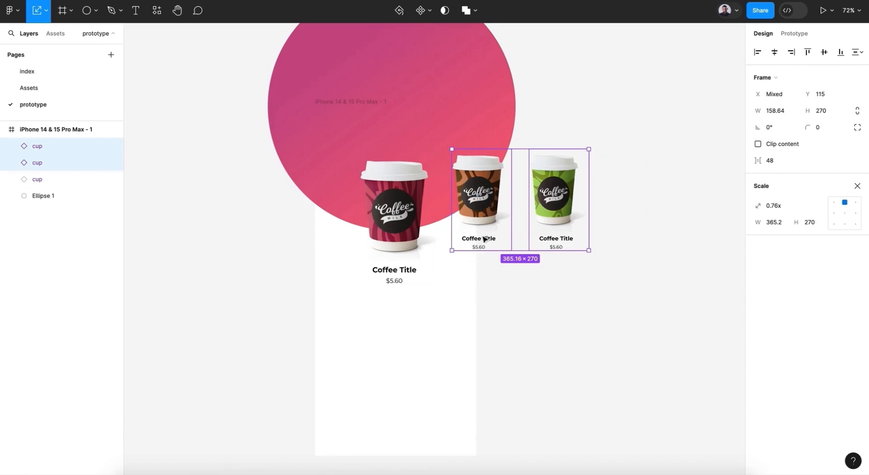
pyautogui.click(530, 301)
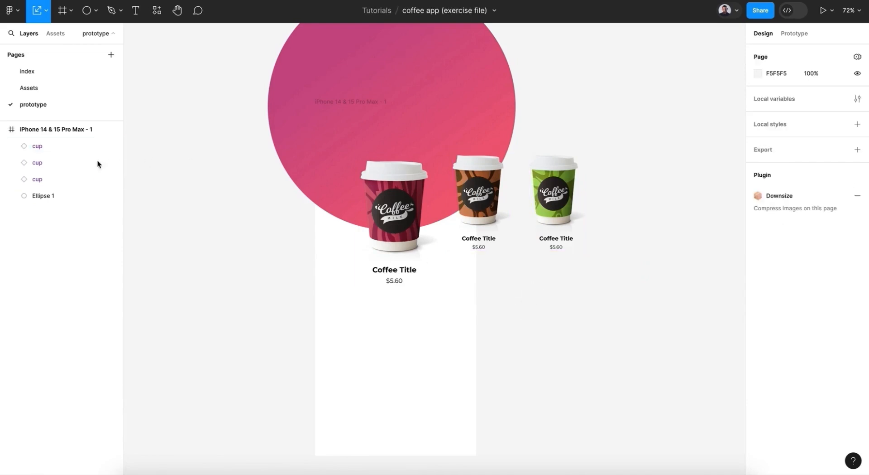
# Step: Turn on Clip content for the iPhone 14 & 15 Pro Max frame
pyautogui.click(60, 132)
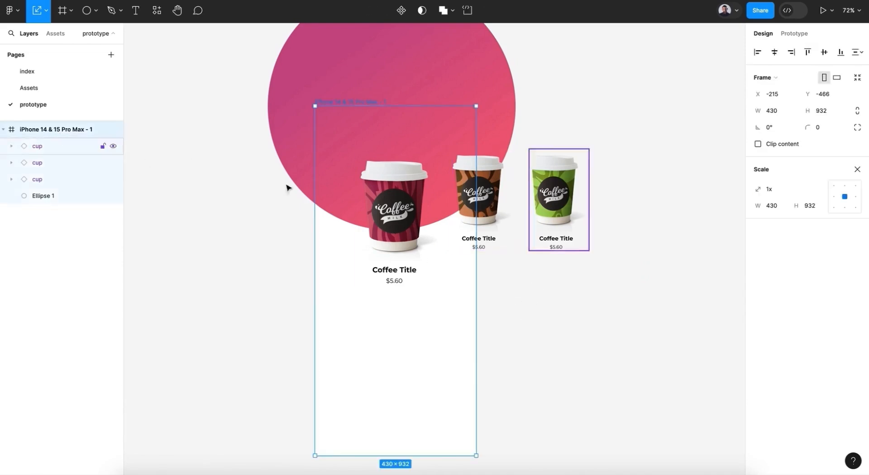
pyautogui.click(758, 144)
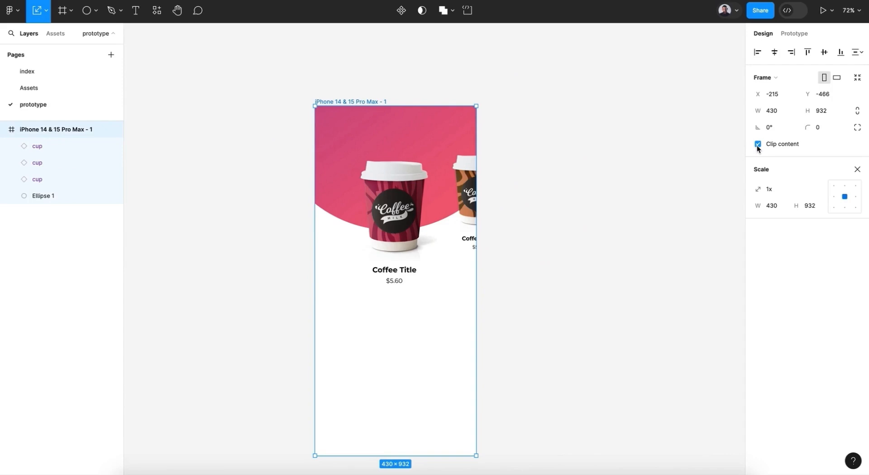
pyautogui.click(537, 226)
# Step: Copy the Top Navbar with the menu icon from the Assets page into the phone frame and place it at X 5, Y 18
pyautogui.click(29, 87)
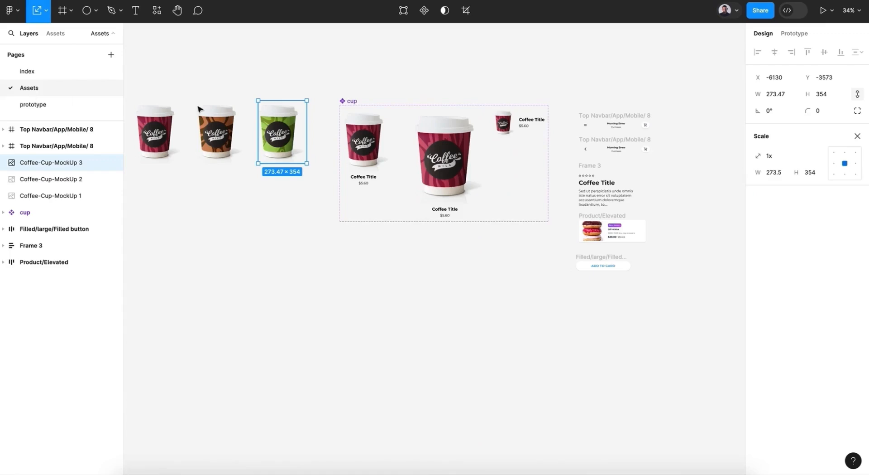
pyautogui.hscroll(1, 551, 194)
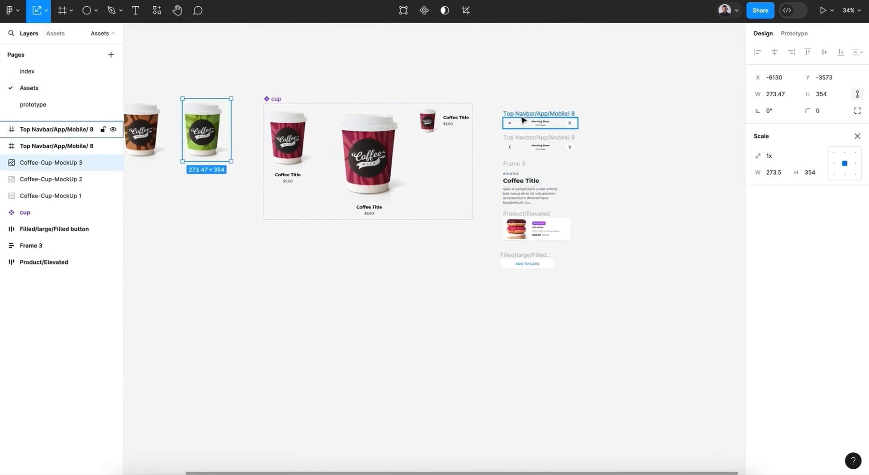
pyautogui.click(538, 119)
pyautogui.scroll(5, 534, 119)
pyautogui.scroll(-1, 520, 119)
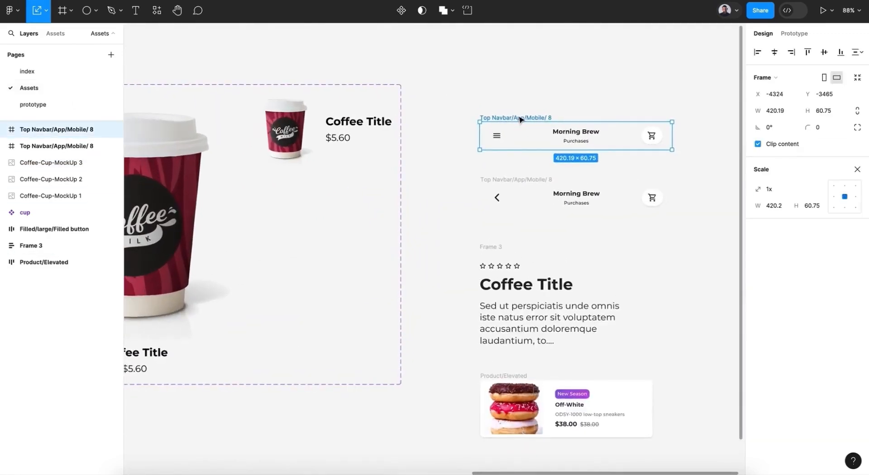
pyautogui.click(58, 100)
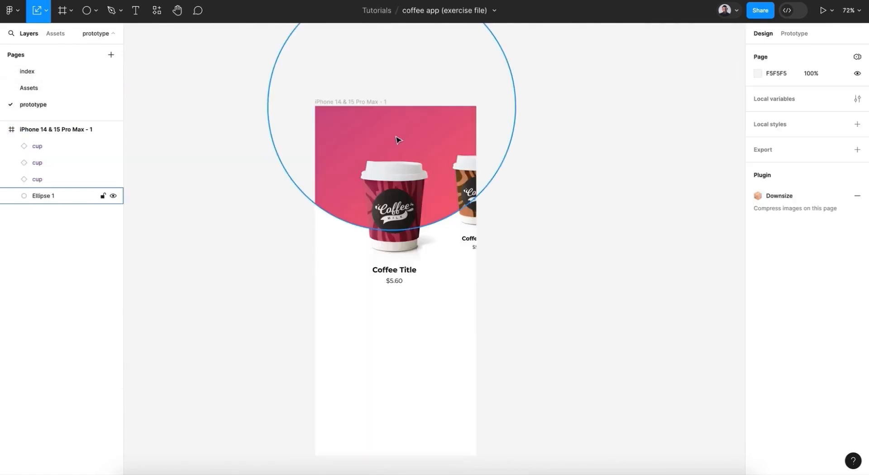
pyautogui.click(357, 103)
pyautogui.hotkey('ctrl', 'v')
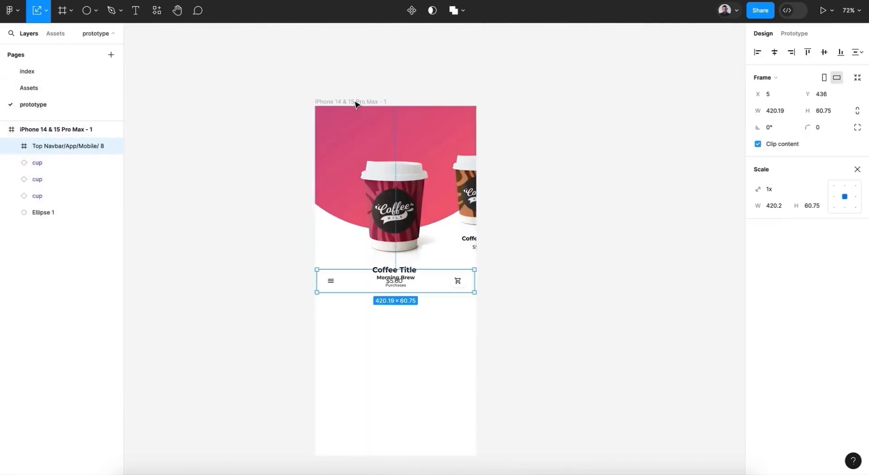
pyautogui.moveTo(395, 273); pyautogui.dragTo(397, 122)
# Step: Detach the navbar's Text color style and change its 202020 selection colour to white, FFFFFF
pyautogui.click(858, 170)
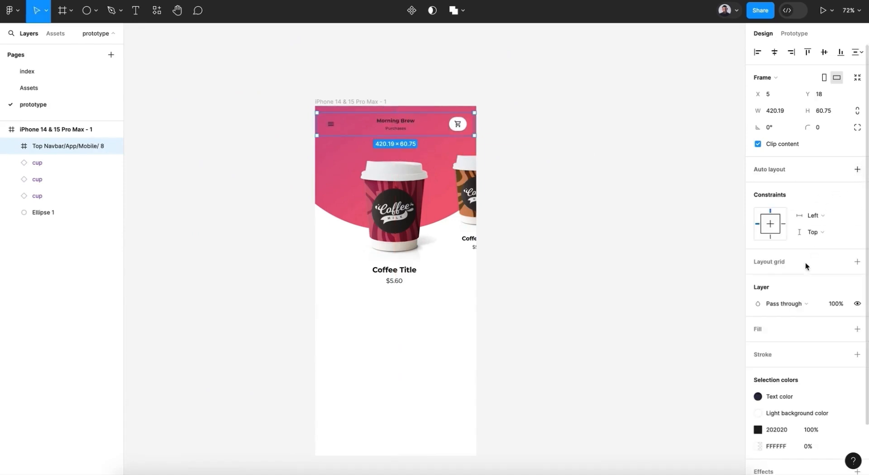
pyautogui.scroll(-3, 856, 389)
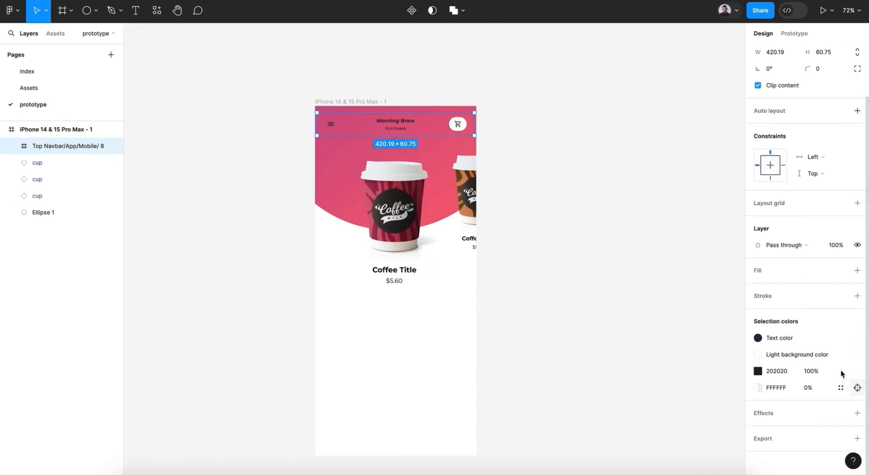
pyautogui.click(841, 338)
pyautogui.click(761, 352)
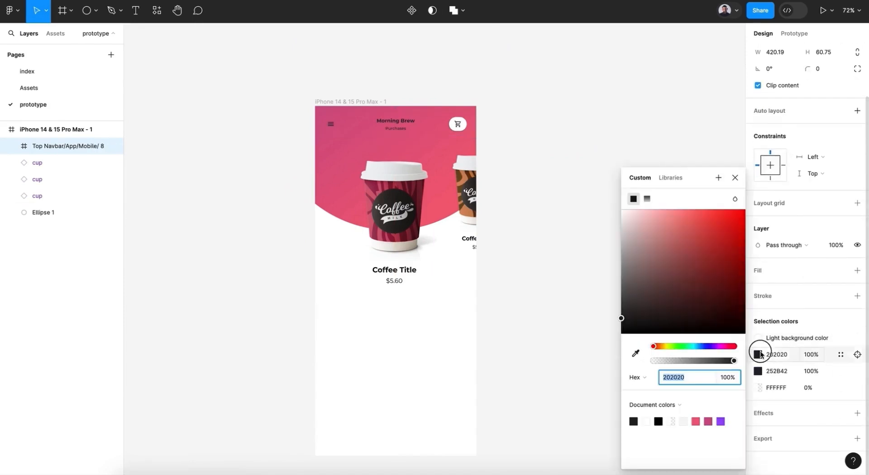
pyautogui.moveTo(690, 297); pyautogui.dragTo(609, 180)
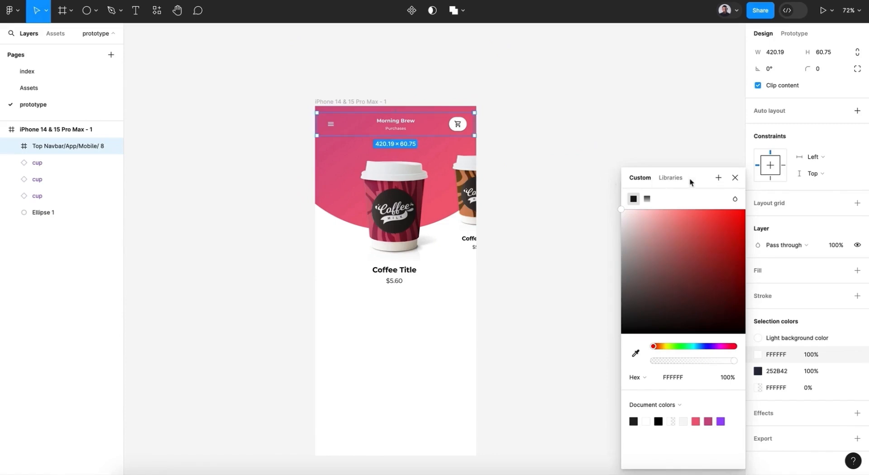
pyautogui.click(734, 178)
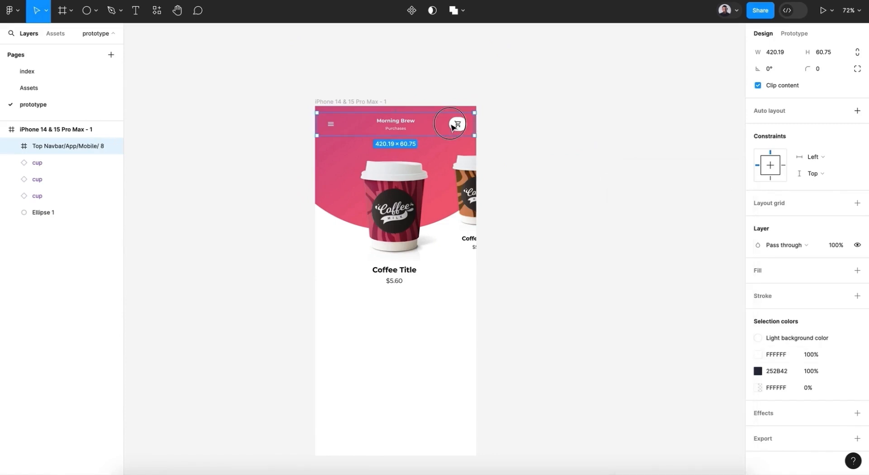
# Step: Move the navbar slightly lower in the phone frame to leave more space above it
pyautogui.moveTo(454, 127); pyautogui.dragTo(452, 136)
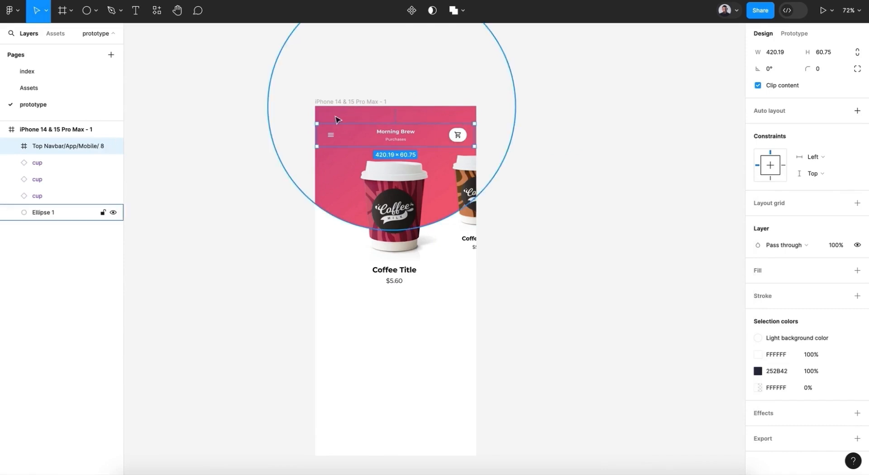
pyautogui.scroll(1, 773, 68)
pyautogui.click(772, 63)
pyautogui.click(521, 155)
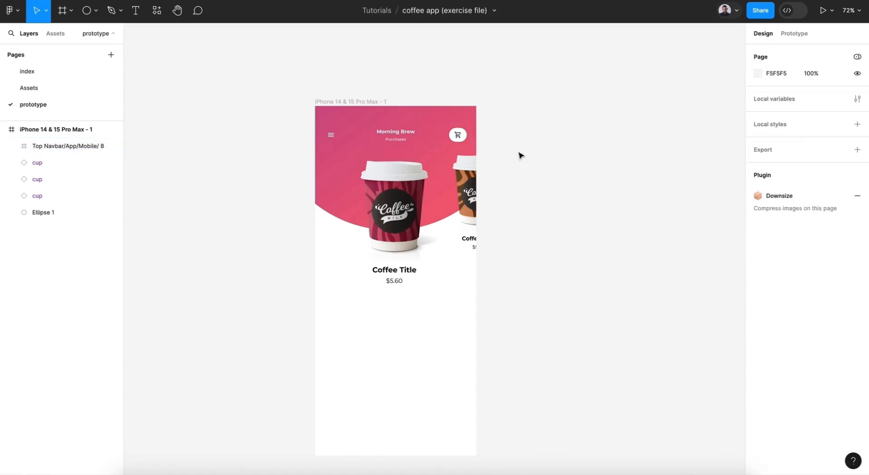
pyautogui.scroll(-3, 521, 155)
pyautogui.scroll(1, 520, 155)
pyautogui.click(425, 166)
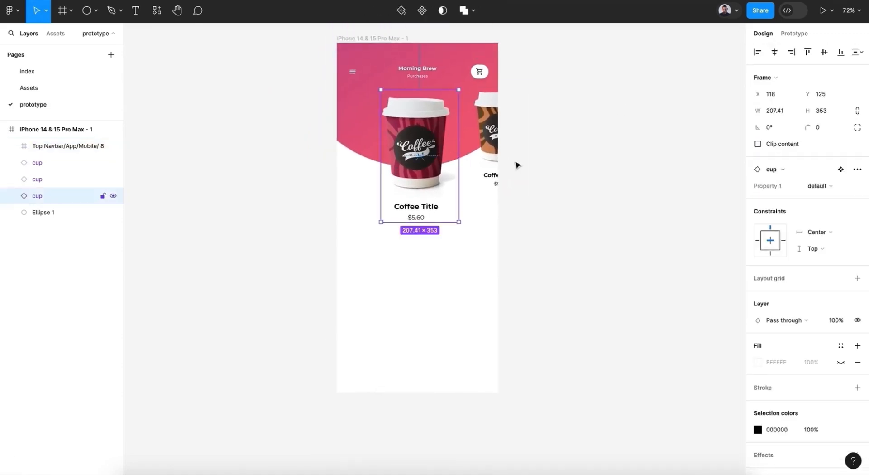
pyautogui.click(542, 180)
pyautogui.hscroll(2, 542, 180)
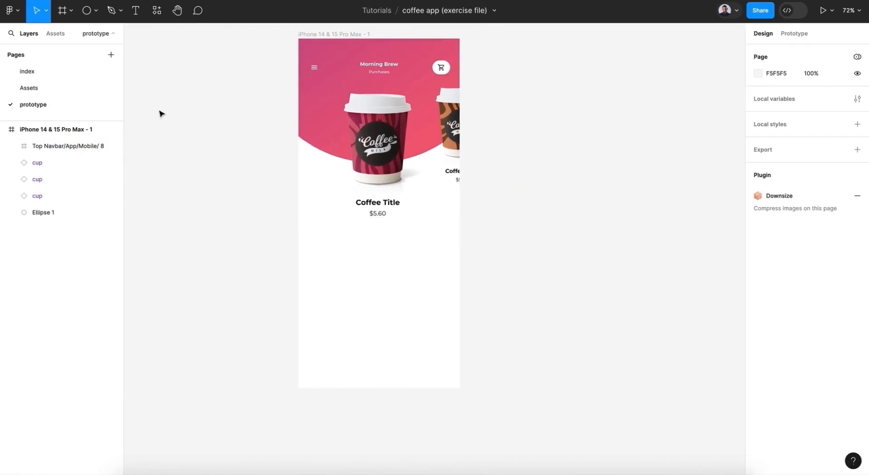
# Step: Copy the Product/Elevated card from the Assets page into the phone frame and centre it horizontally below the Coffee Title and price
pyautogui.click(67, 87)
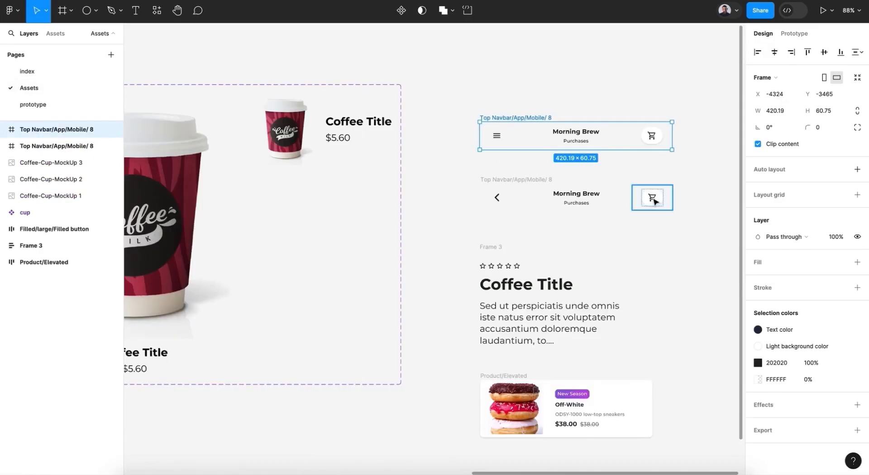
pyautogui.scroll(-5, 654, 196)
pyautogui.click(597, 223)
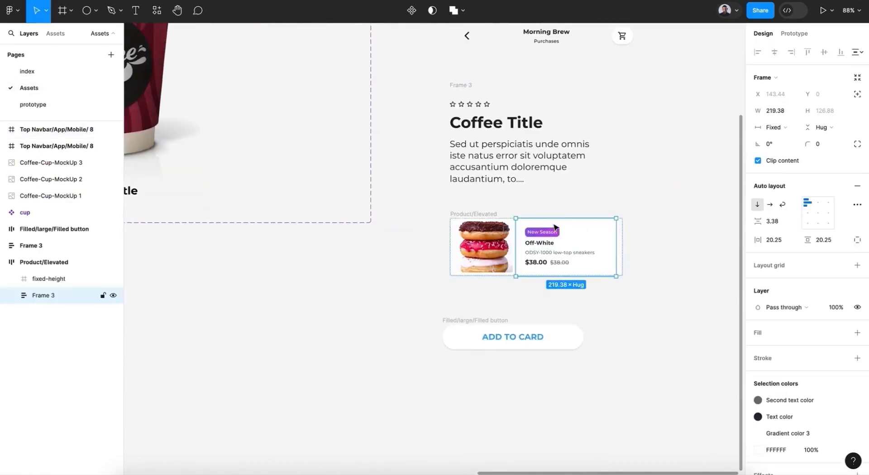
pyautogui.press('Escape')
pyautogui.click(475, 214)
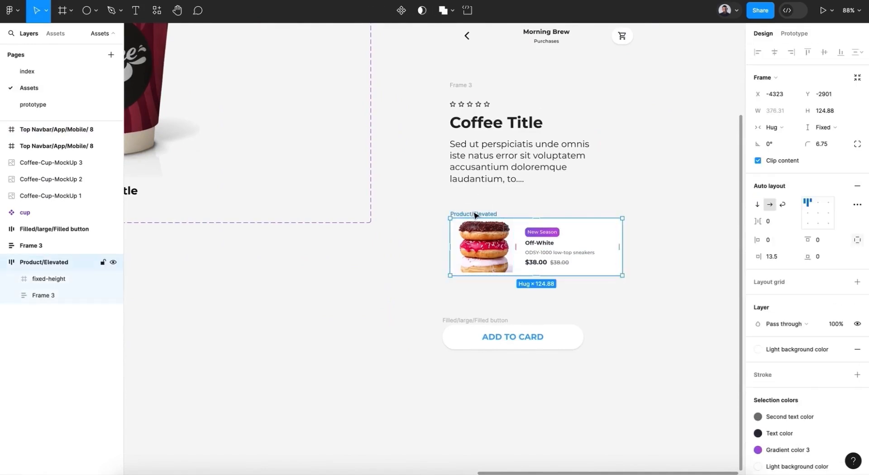
pyautogui.click(59, 103)
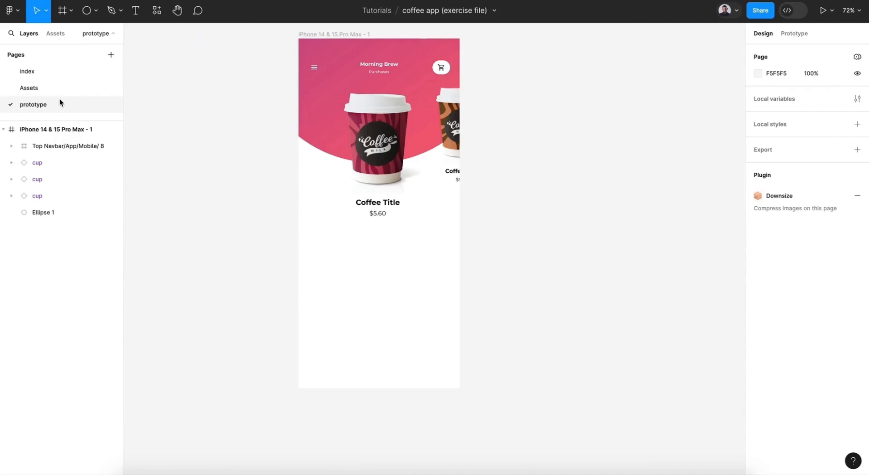
pyautogui.click(314, 35)
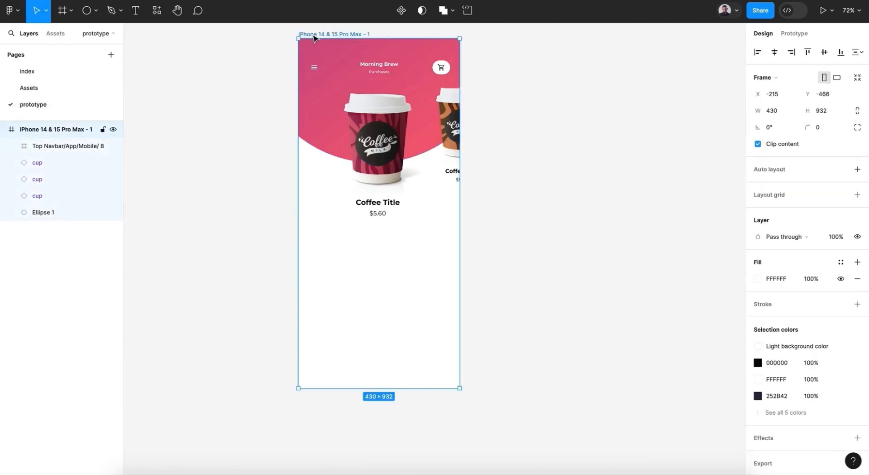
pyautogui.hotkey('ctrl', 'v')
pyautogui.moveTo(413, 208); pyautogui.dragTo(412, 372)
# Step: Add two more copies of the product card stacked below the first, and move all three cards slightly lower in the frame
pyautogui.hotkey('ctrl', 'd')
pyautogui.hotkey('ctrl', 'd')
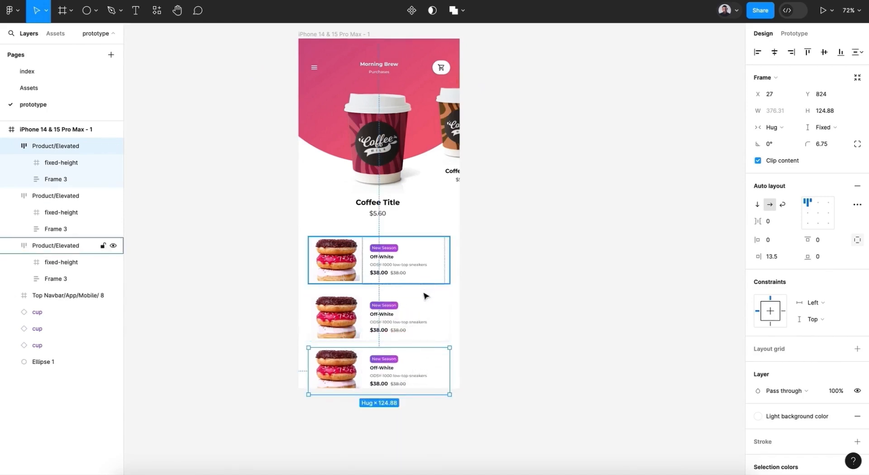
pyautogui.keyDown('shift'); pyautogui.click(421, 295); pyautogui.keyUp('shift')
pyautogui.moveTo(419, 265); pyautogui.dragTo(425, 280)
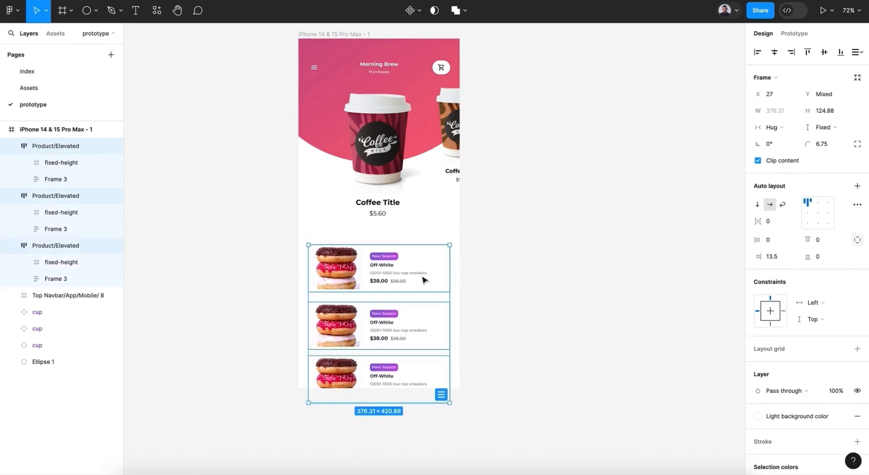
pyautogui.doubleClick(346, 268)
pyautogui.click(345, 324)
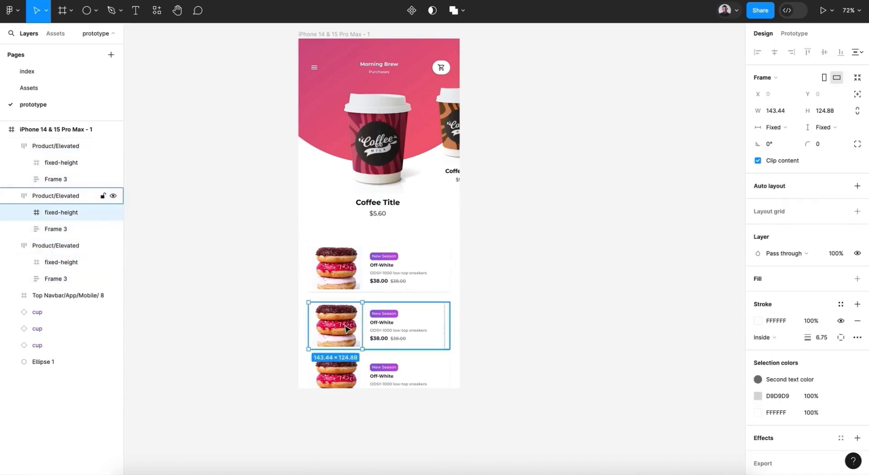
pyautogui.click(345, 365)
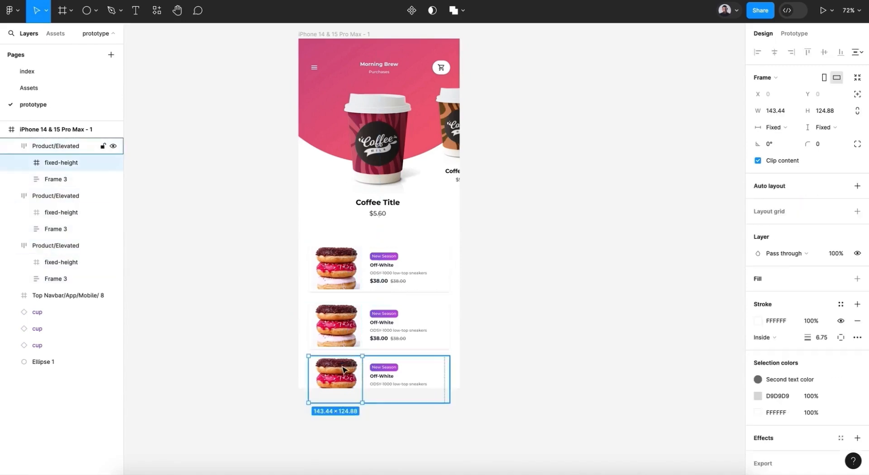
pyautogui.click(522, 335)
pyautogui.scroll(2, 522, 335)
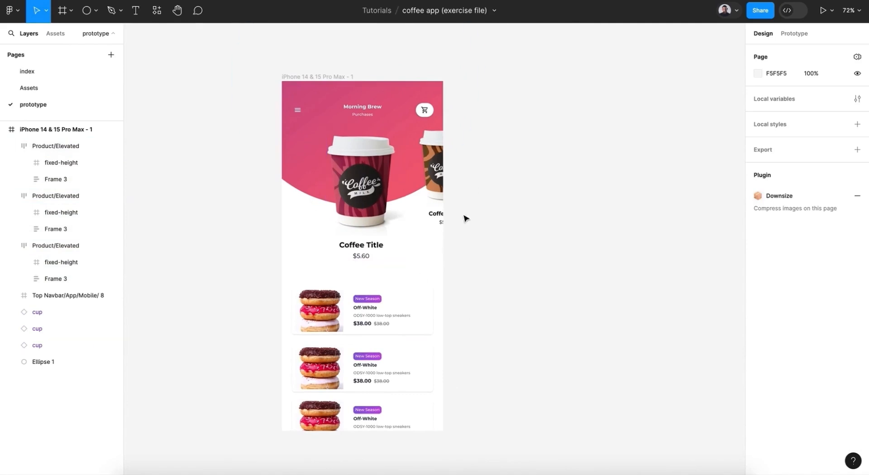
pyautogui.click(511, 269)
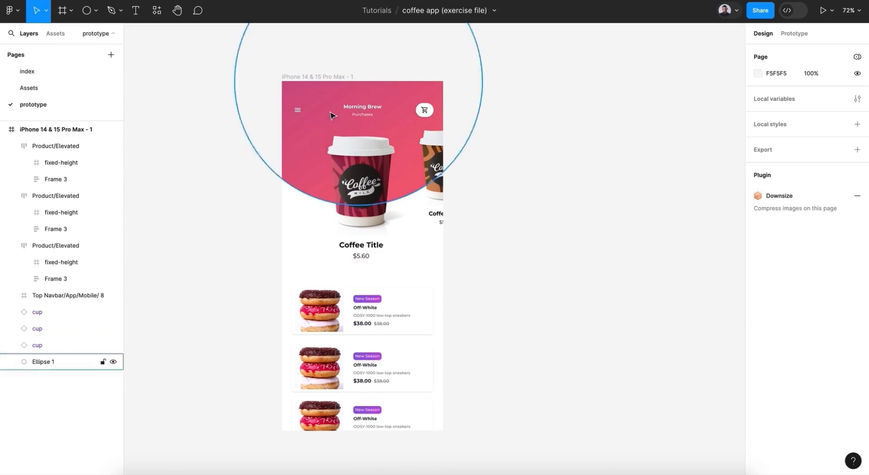
# Step: Duplicate the whole iPhone 14 & 15 Pro Max - 1 frame beside the original
pyautogui.click(316, 78)
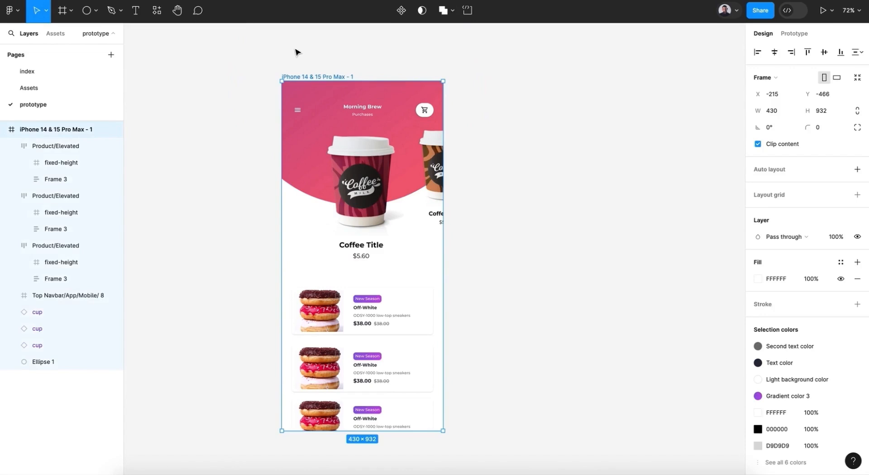
pyautogui.hotkey('ctrl', 'd')
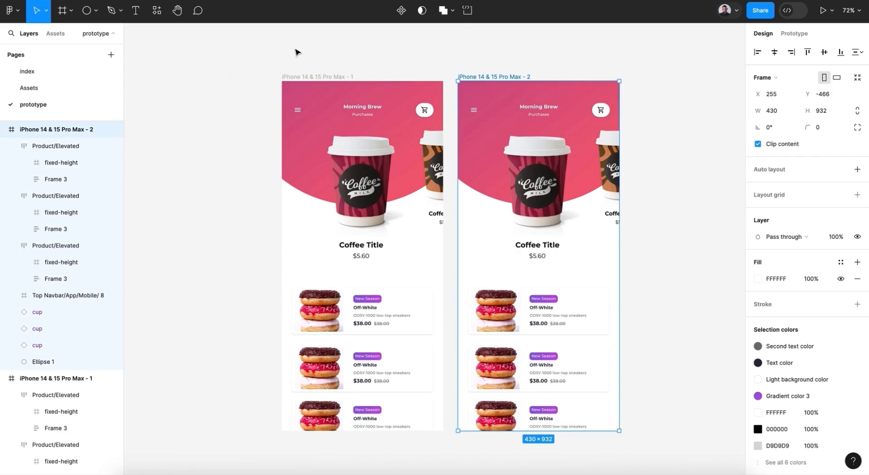
# Step: Shift all three cups in the duplicated frame to the left together until the brown cup is centred in the screen
pyautogui.hscroll(4, 473, 123)
pyautogui.scroll(-1, 472, 122)
pyautogui.click(458, 150)
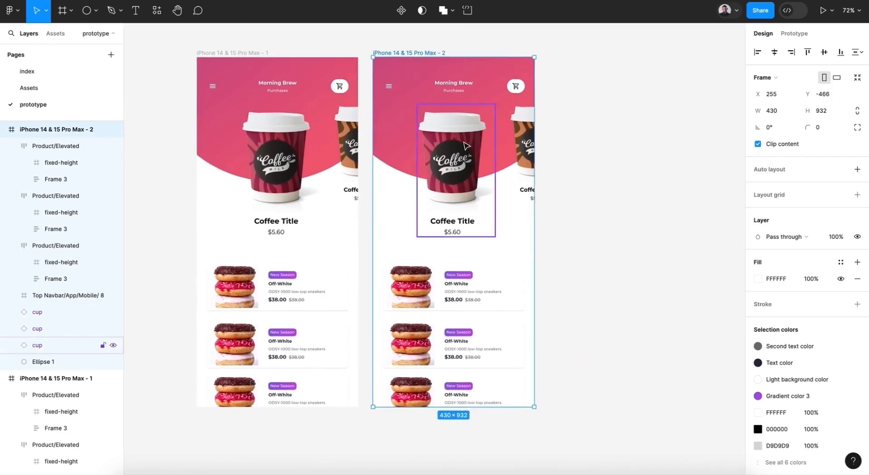
pyautogui.keyDown('shift'); pyautogui.click(47, 314); pyautogui.keyUp('shift')
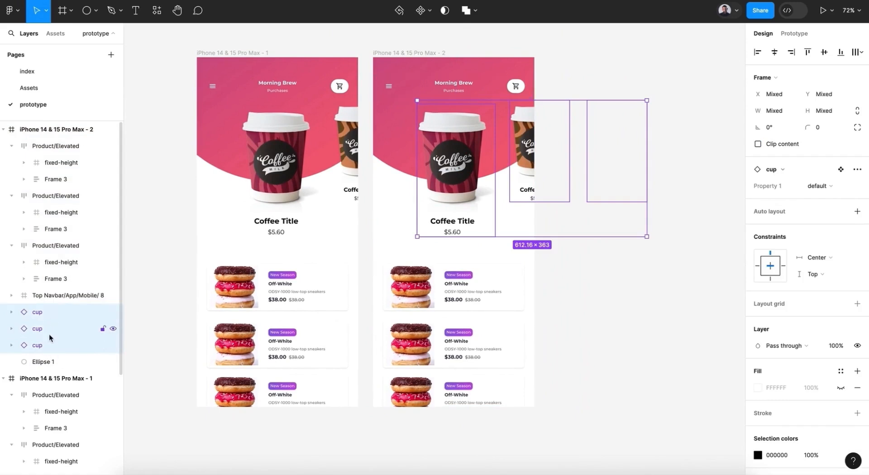
pyautogui.hotkey('shift', 'Left')
pyautogui.hotkey('shift', 'Left')
pyautogui.hotkey('shift', 'Left')
pyautogui.hotkey('shift', 'Left')
pyautogui.hotkey('shift', 'Left')
pyautogui.hotkey('shift', 'Left')
pyautogui.hotkey('shift', 'Left')
pyautogui.hotkey('shift', 'Left')
pyautogui.hotkey('shift', 'Left')
pyautogui.hotkey('shift', 'Left')
pyautogui.hotkey('shift', 'Left')
pyautogui.hotkey('shift', 'Left')
pyautogui.hotkey('shift', 'Left')
pyautogui.hotkey('shift', 'Left')
pyautogui.hotkey('shift', 'Left')
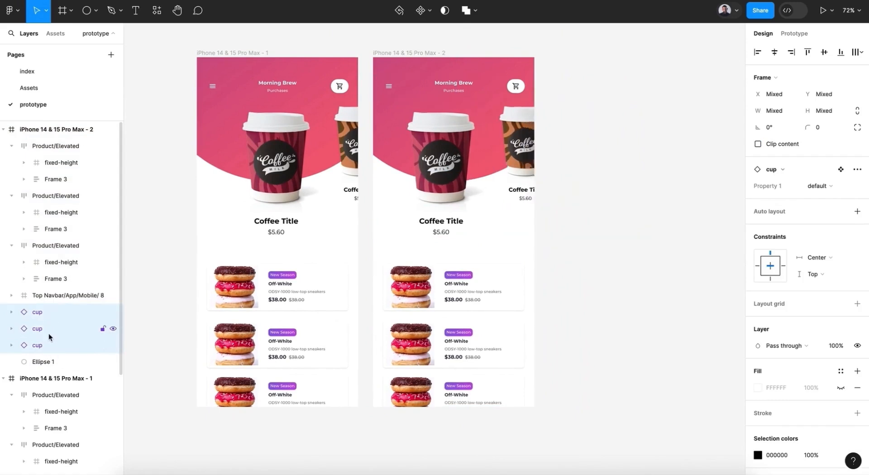
pyautogui.hotkey('shift', 'Left')
pyautogui.hotkey('shift', 'Left')
pyautogui.hotkey('shift', 'Left')
pyautogui.hotkey('shift', 'Left')
pyautogui.hotkey('shift', 'Left')
pyautogui.hotkey('shift', 'Left')
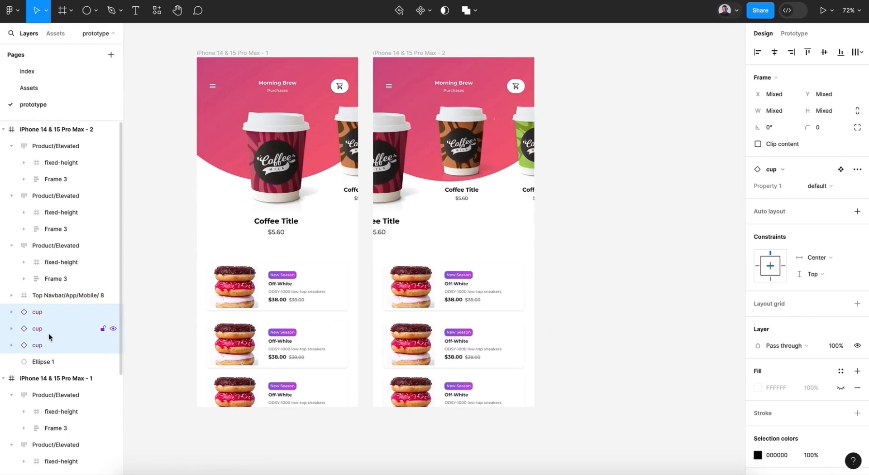
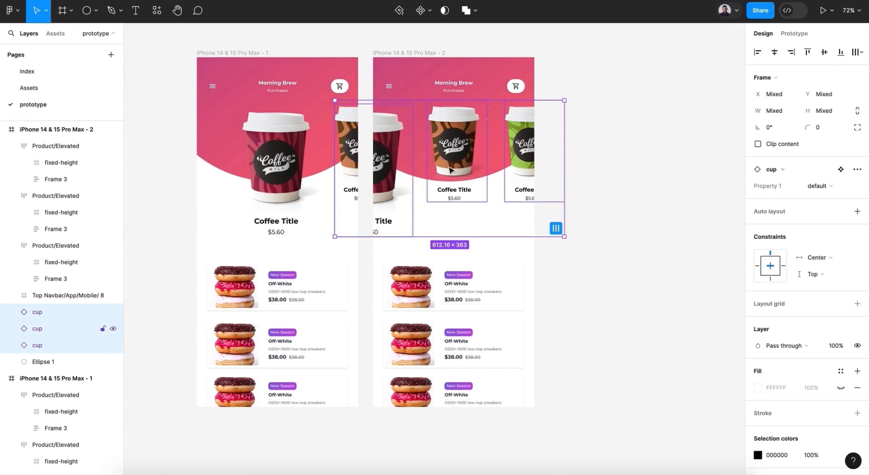
pyautogui.hotkey('shift', 'Left')
pyautogui.hotkey('shift', 'Right')
# Step: Scale the red cup in the second frame proportionally to a height of 260 and place it at X -74, Y 120
pyautogui.click(396, 232)
pyautogui.press('k')
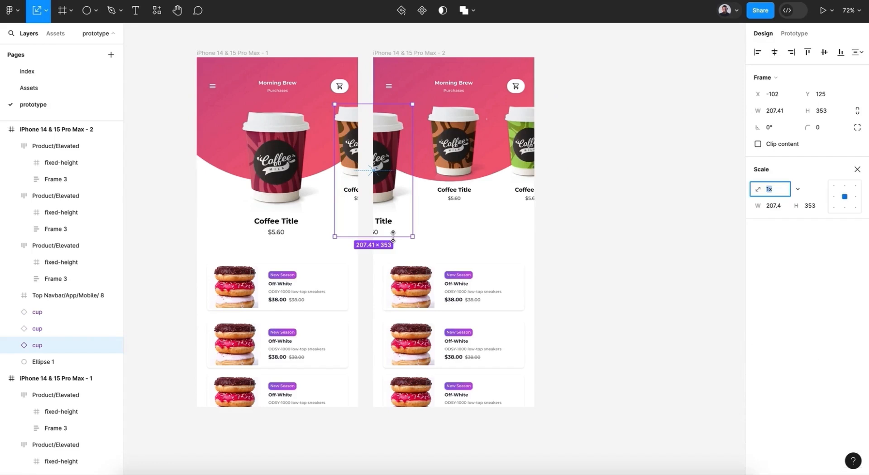
pyautogui.moveTo(393, 235); pyautogui.dragTo(392, 202)
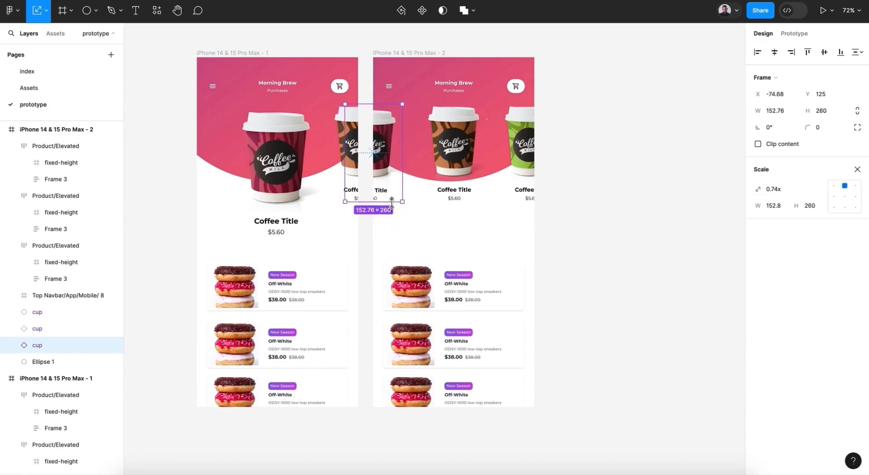
pyautogui.moveTo(384, 159); pyautogui.dragTo(386, 160)
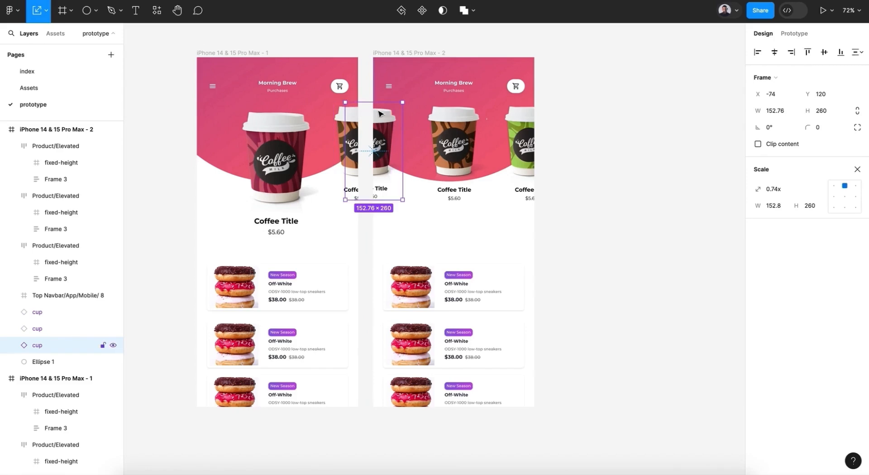
# Step: Scale the brown cup on the second screen to about 208 × 354 and reposition it at about X 124, Y 129
pyautogui.click(529, 161)
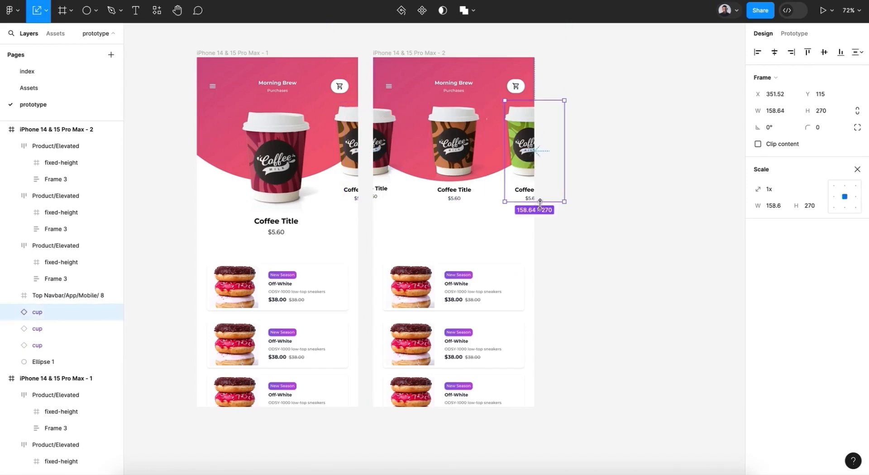
pyautogui.click(459, 149)
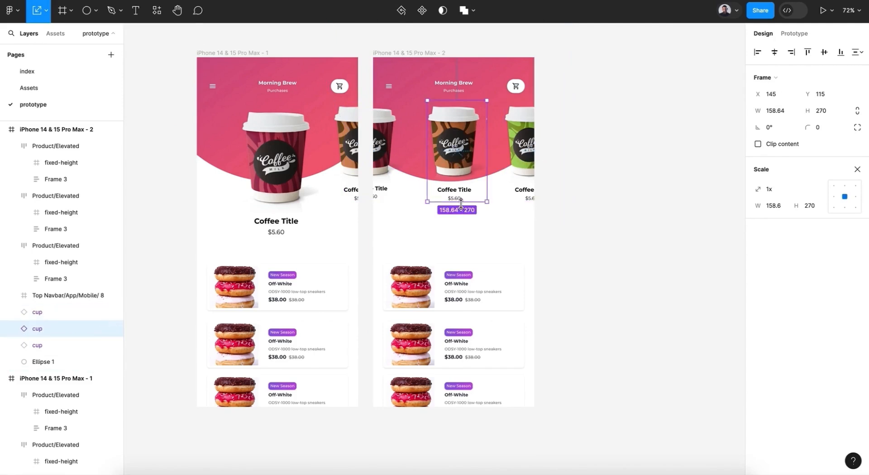
pyautogui.moveTo(461, 204); pyautogui.dragTo(462, 232)
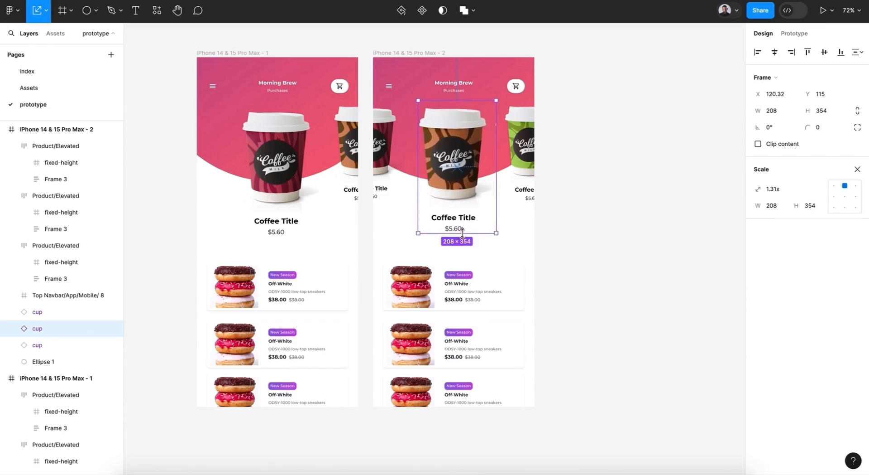
pyautogui.moveTo(459, 164); pyautogui.dragTo(458, 166)
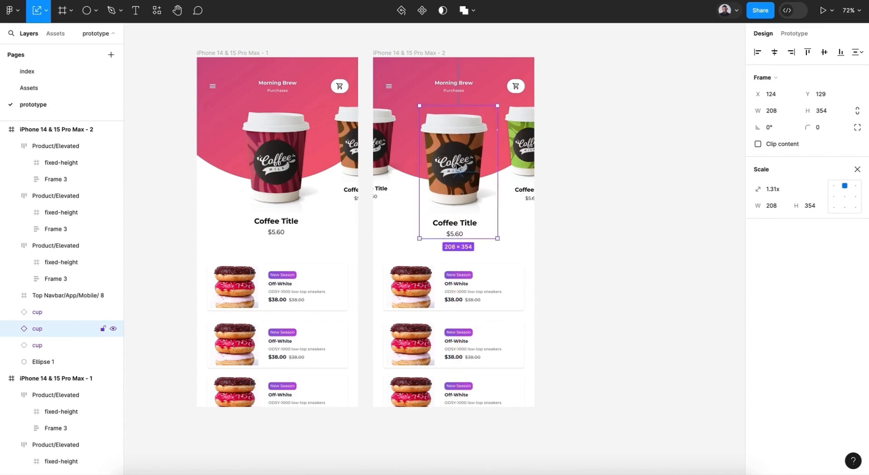
pyautogui.click(631, 234)
pyautogui.hscroll(2, 623, 229)
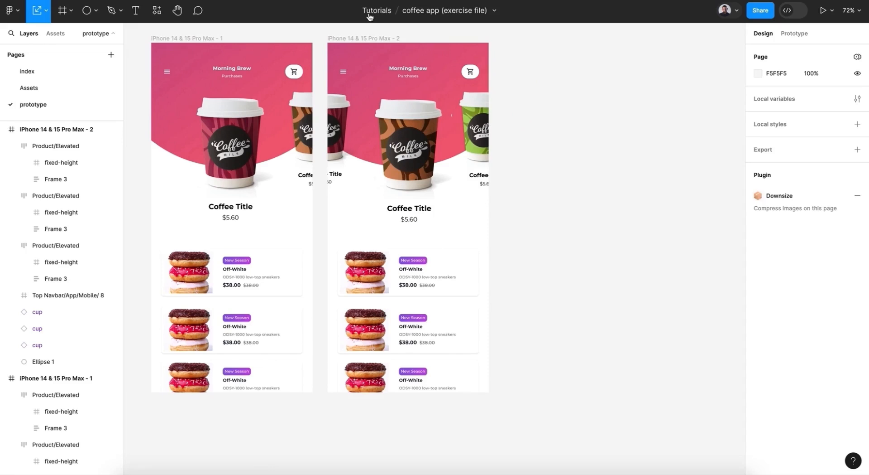
# Step: Apply the yellow-to-orange gradient from the uiGradients plugin to the second screen's background ellipse
pyautogui.click(368, 106)
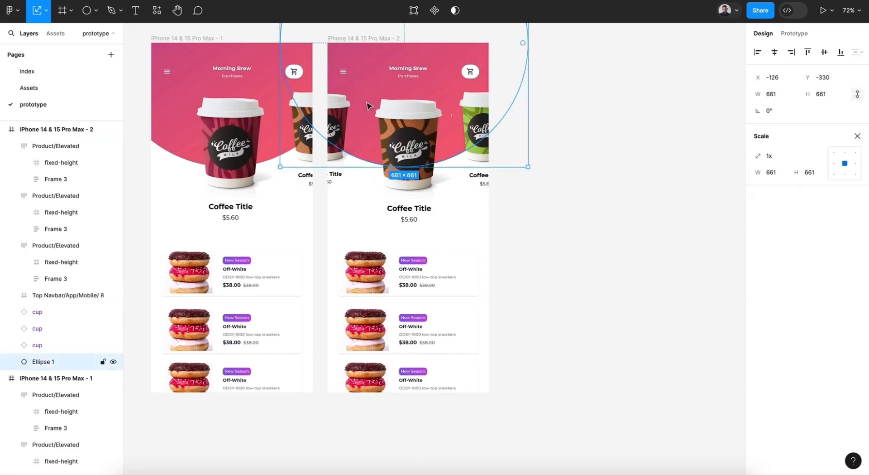
pyautogui.click(858, 136)
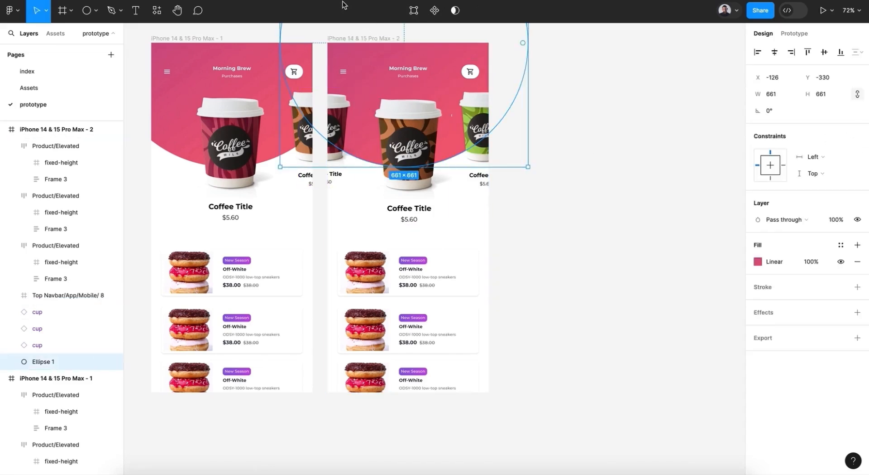
pyautogui.click(153, 19)
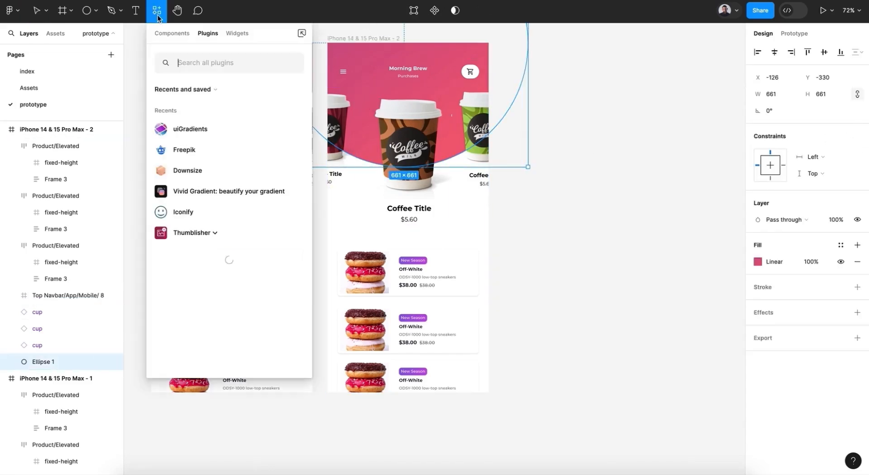
pyautogui.click(207, 132)
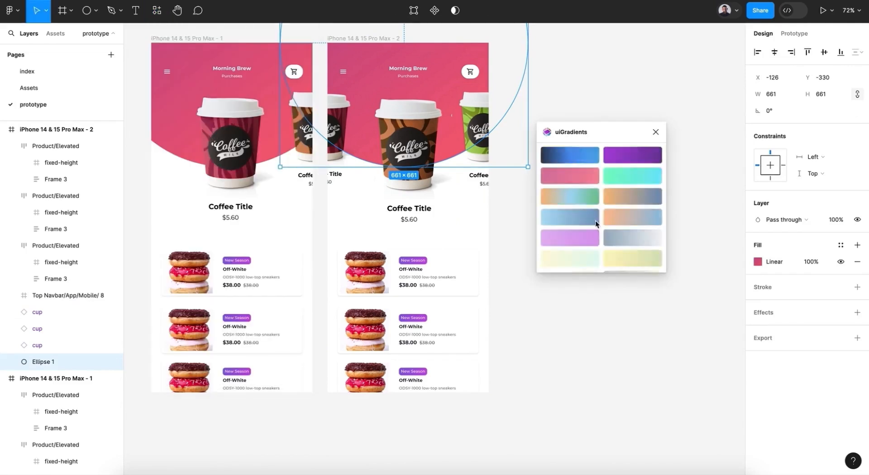
pyautogui.scroll(-5, 575, 238)
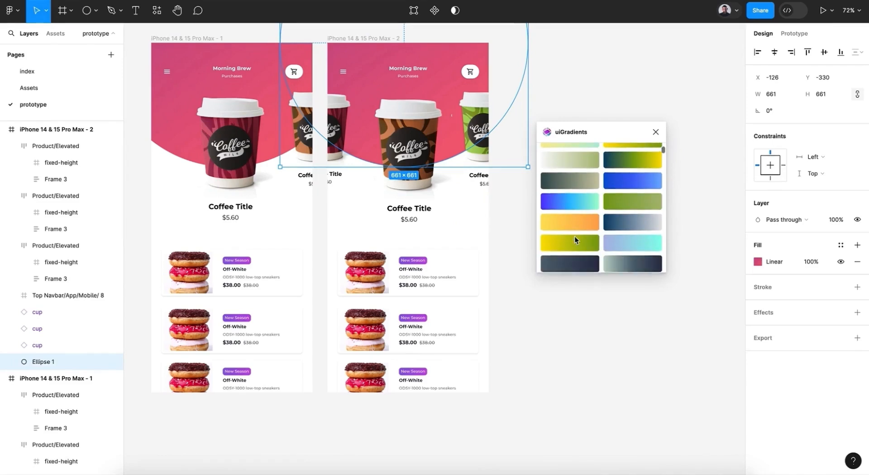
pyautogui.click(574, 225)
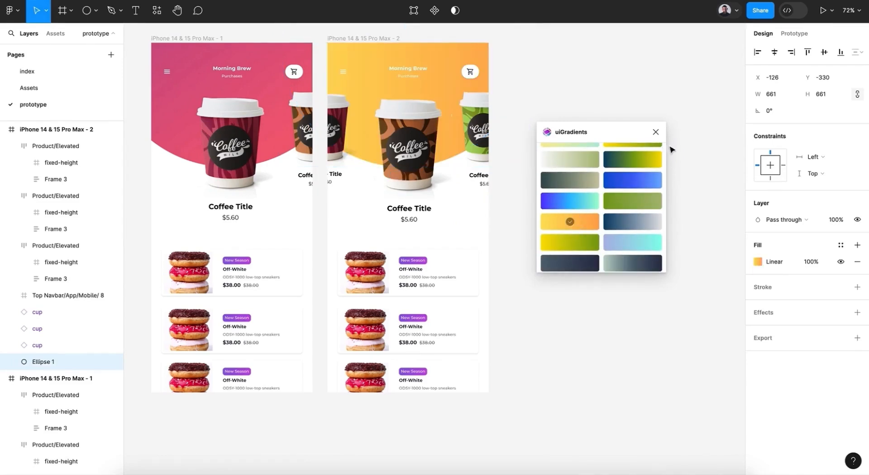
pyautogui.click(656, 132)
pyautogui.click(646, 141)
# Step: Duplicate the iPhone 14 & 15 Pro Max - 2 frame to create a third screen
pyautogui.hscroll(2, 648, 143)
pyautogui.scroll(1, 648, 143)
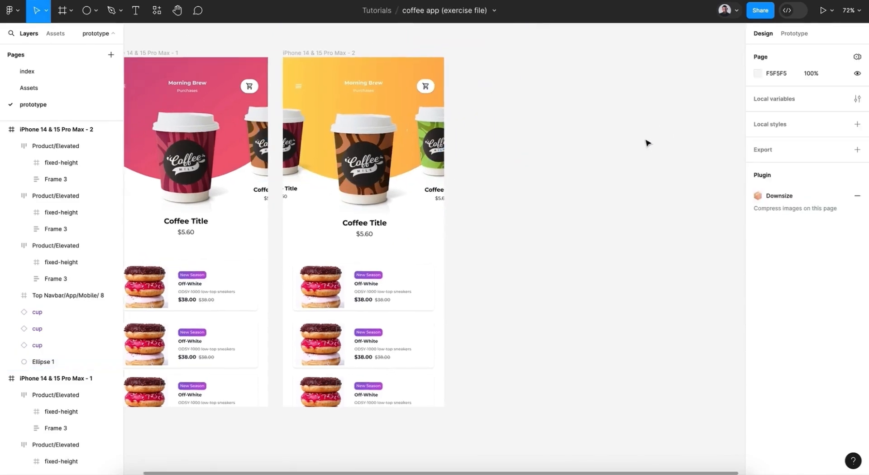
pyautogui.scroll(1, 648, 143)
pyautogui.click(348, 58)
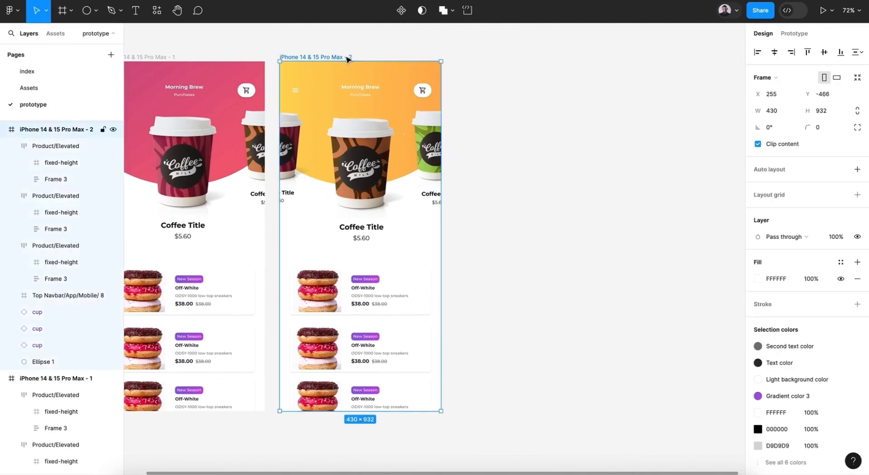
pyautogui.hotkey('ctrl', 'd')
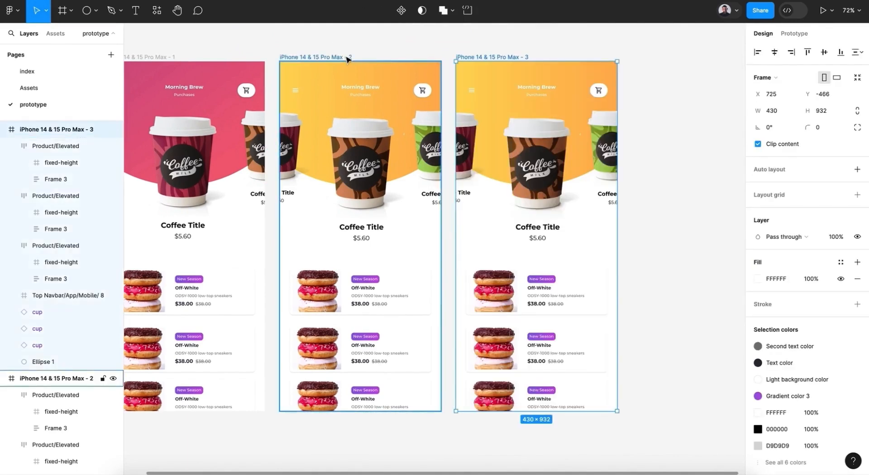
# Step: Shift all three cups on the third screen left together so the green cup sits near the middle of the frame
pyautogui.hscroll(1, 477, 58)
pyautogui.scroll(-1, 476, 57)
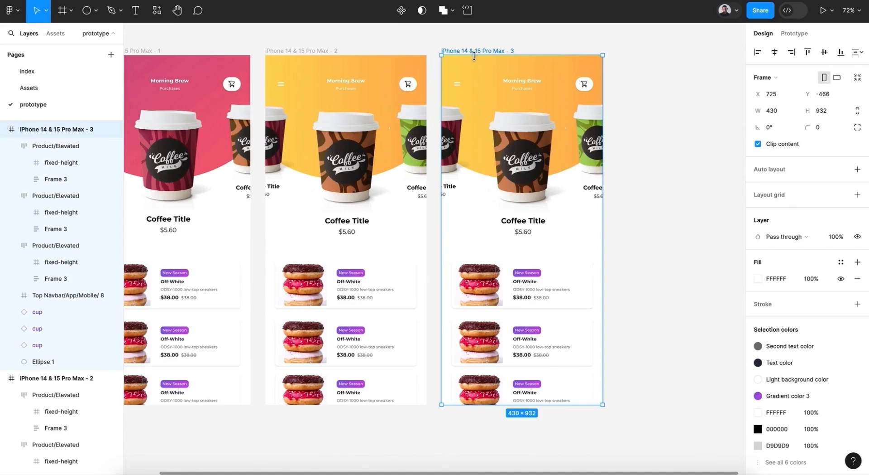
pyautogui.click(516, 163)
pyautogui.keyDown('shift'); pyautogui.click(471, 147); pyautogui.keyUp('shift')
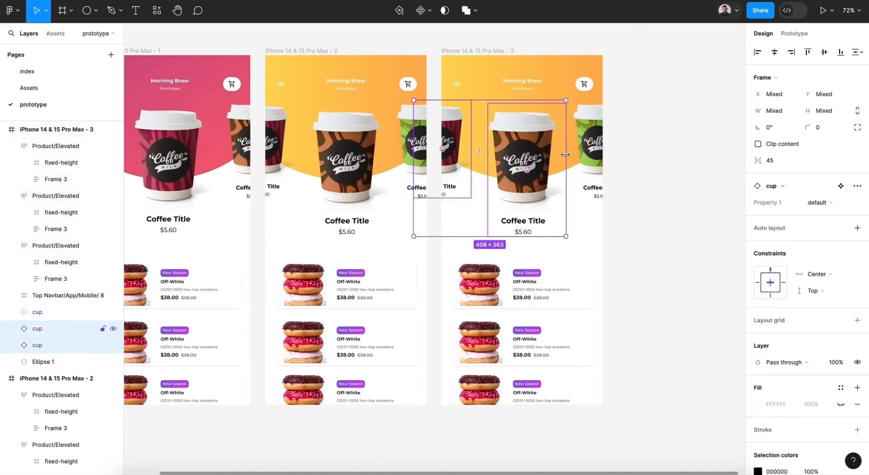
pyautogui.keyDown('shift'); pyautogui.click(603, 149); pyautogui.keyUp('shift')
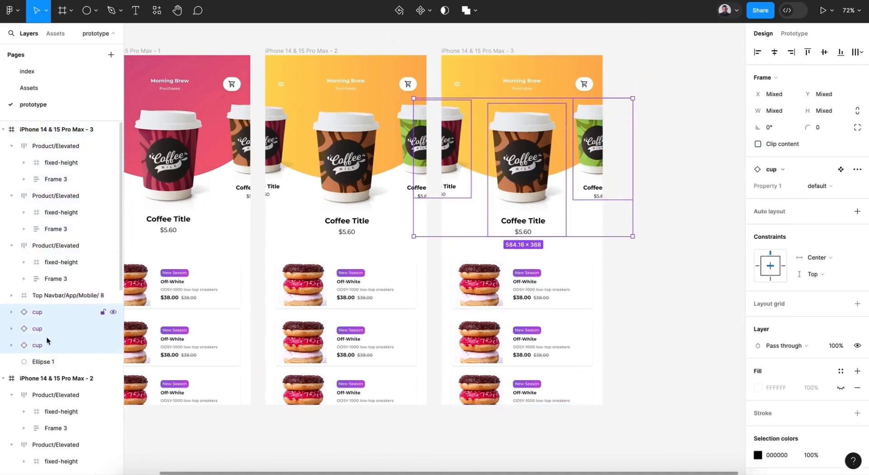
pyautogui.moveTo(523, 182); pyautogui.dragTo(457, 180)
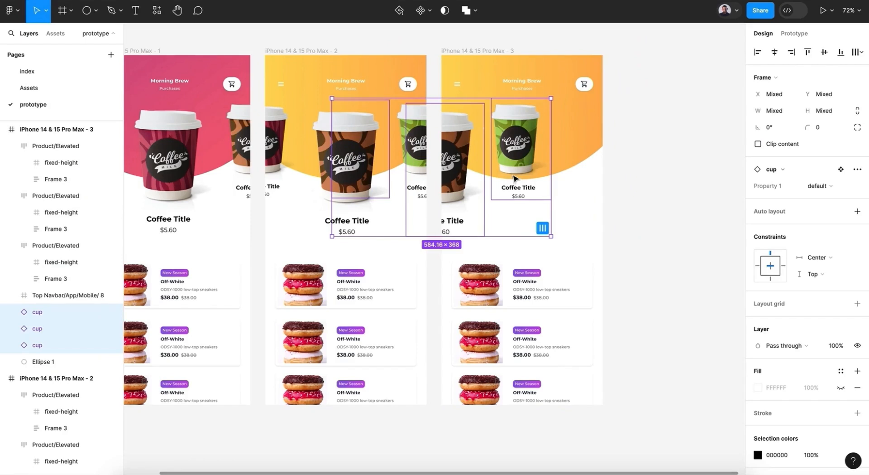
# Step: Scale the third screen's brown cup down to about 156 × 265 and place it at the frame's left edge, about Y 115
pyautogui.click(453, 178)
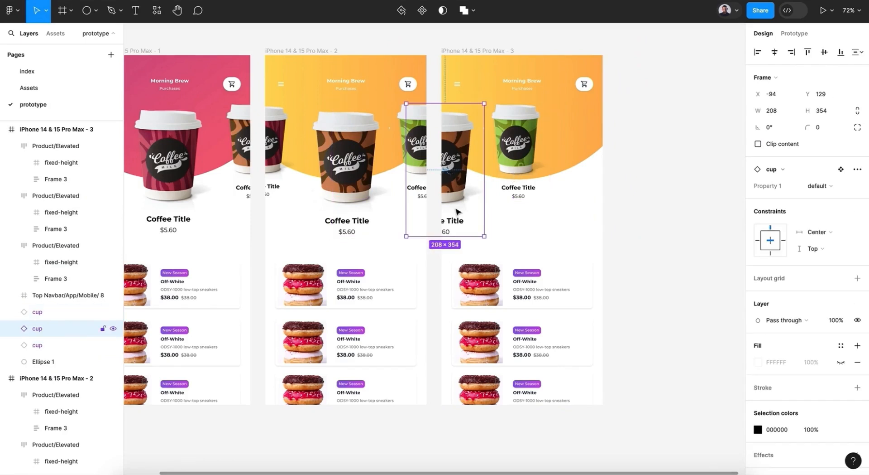
pyautogui.press('k')
pyautogui.moveTo(446, 236); pyautogui.dragTo(450, 199)
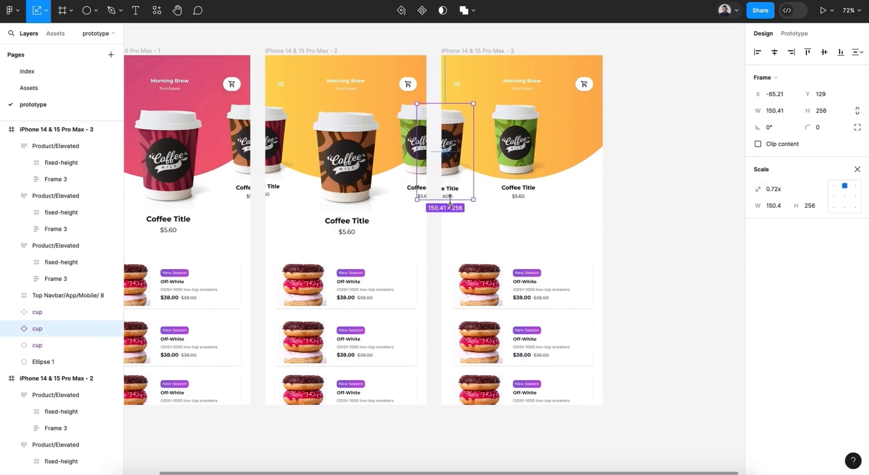
pyautogui.moveTo(456, 144); pyautogui.dragTo(457, 139)
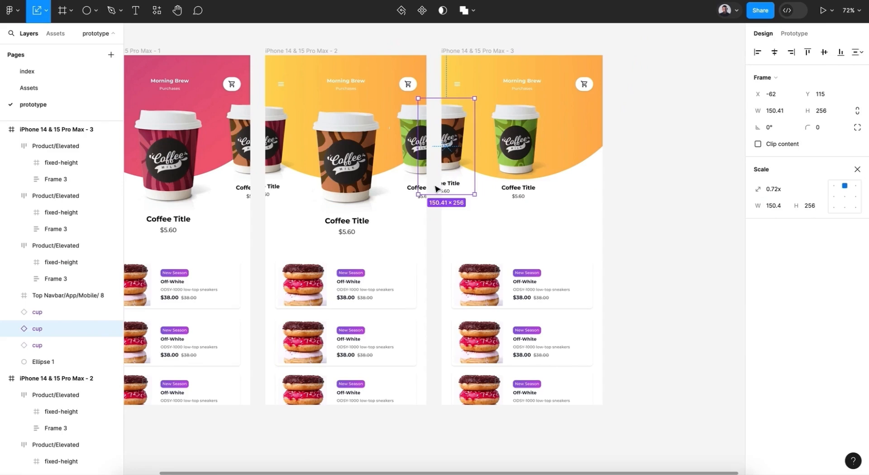
pyautogui.moveTo(433, 193); pyautogui.dragTo(433, 197)
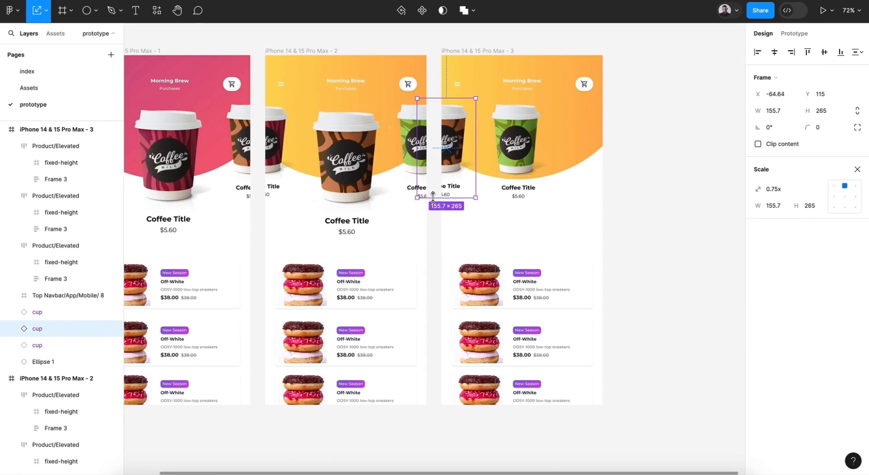
# Step: Scale the third screen's green cup up to about 214 × 365 and place it at about X 123, Y 120
pyautogui.click(511, 166)
pyautogui.moveTo(521, 200); pyautogui.dragTo(521, 235)
pyautogui.moveTo(523, 163); pyautogui.dragTo(522, 165)
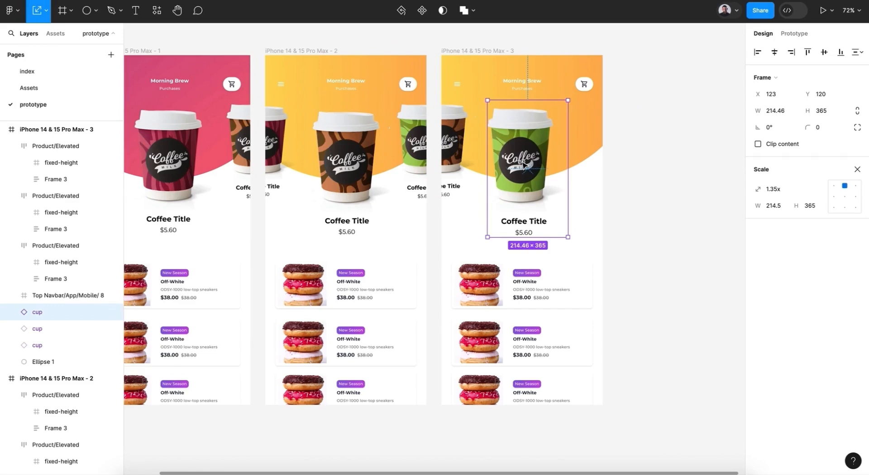
pyautogui.click(640, 201)
# Step: Set the horizontal spacing between the three phone frames to 325
pyautogui.scroll(-5, 646, 204)
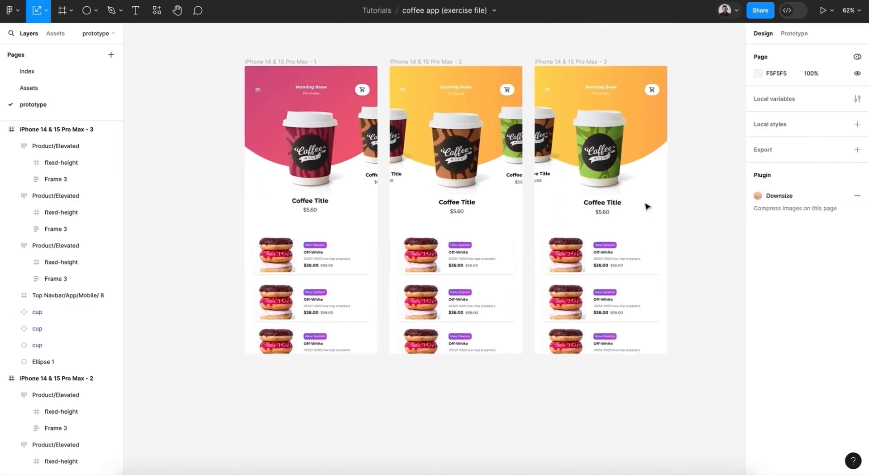
pyautogui.hscroll(2, 648, 206)
pyautogui.scroll(-1, 648, 206)
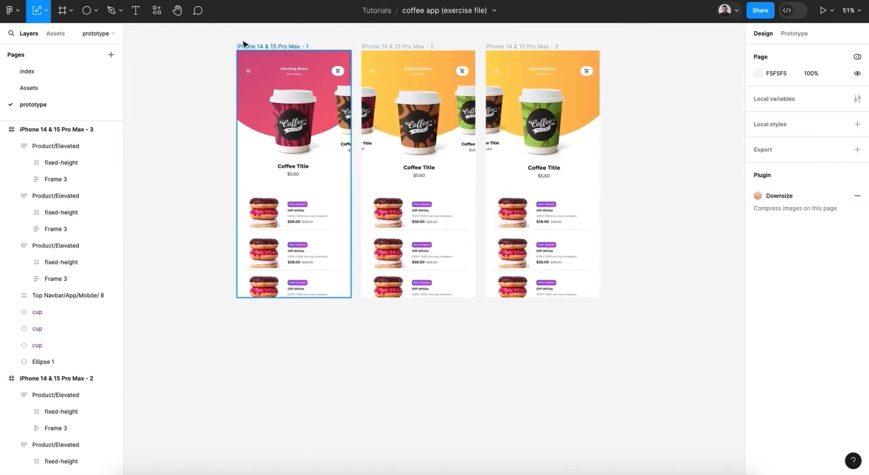
pyautogui.moveTo(221, 35); pyautogui.dragTo(634, 335)
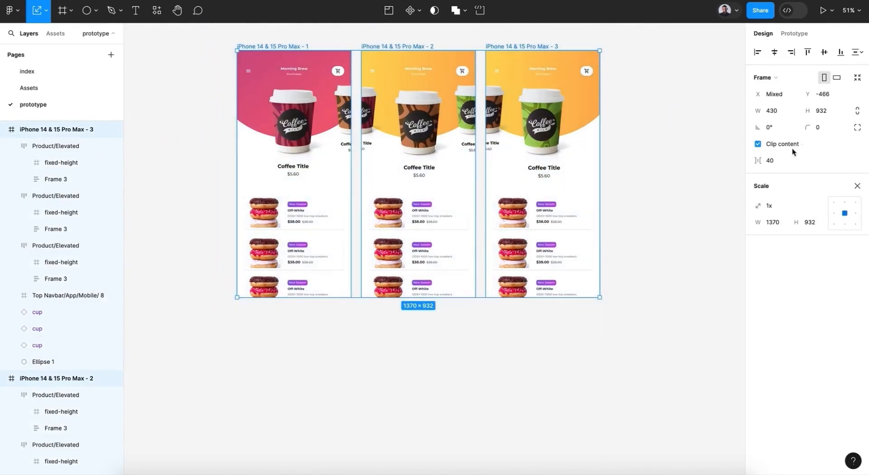
pyautogui.moveTo(759, 161); pyautogui.dragTo(186, 164)
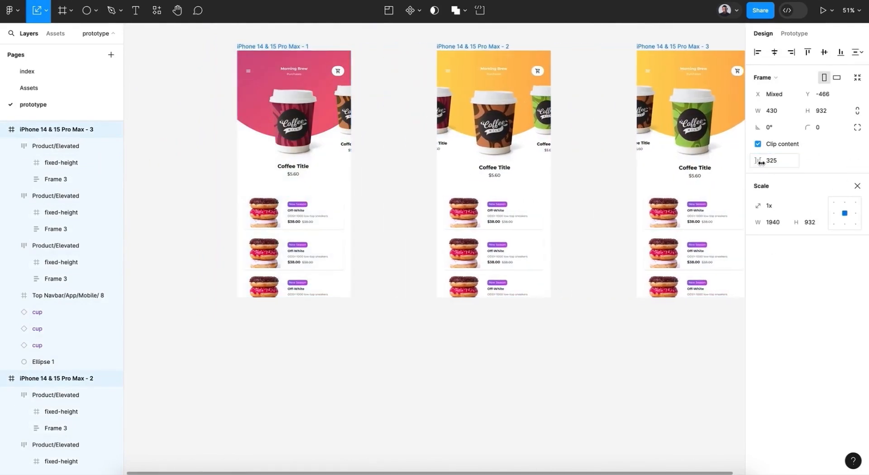
pyautogui.click(417, 351)
pyautogui.hscroll(3, 417, 350)
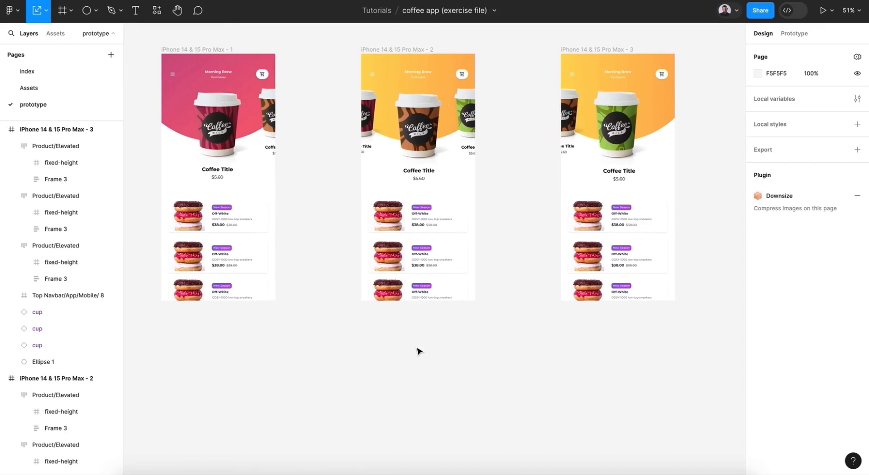
pyautogui.scroll(1, 417, 350)
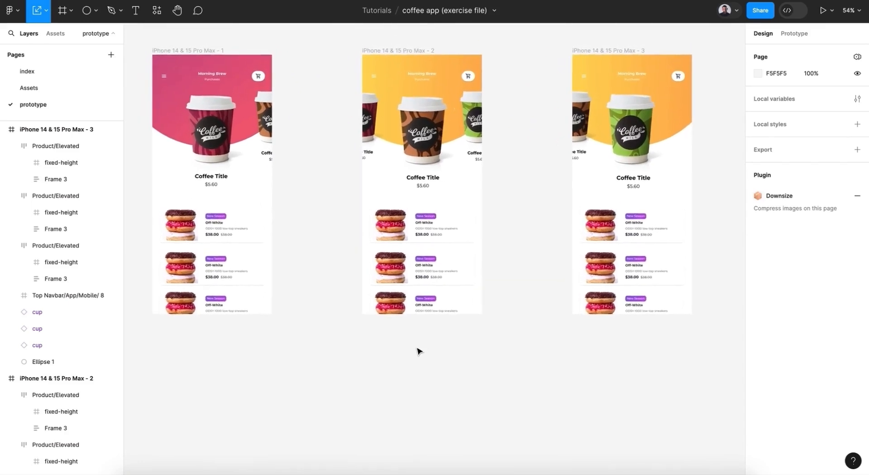
# Step: Link the first screen's large red cup to iPhone 14 & 15 Pro Max - 2 with an On drag, Smart animate interaction using Gentle easing
pyautogui.click(795, 36)
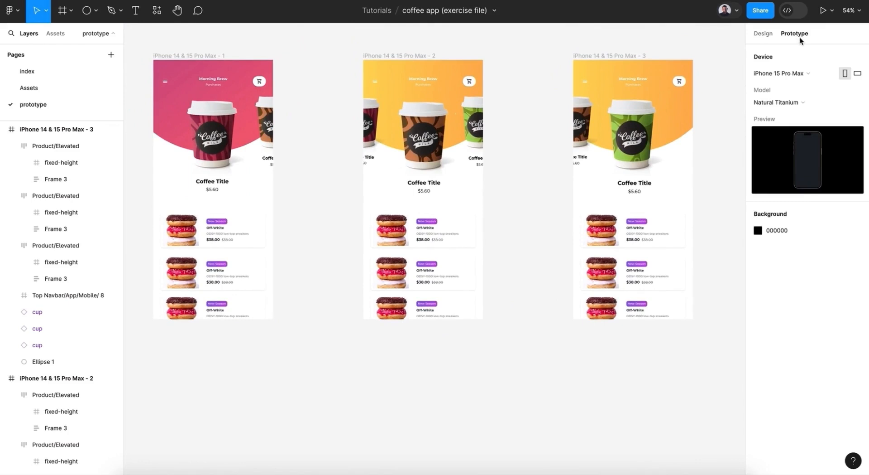
pyautogui.click(211, 56)
pyautogui.click(214, 148)
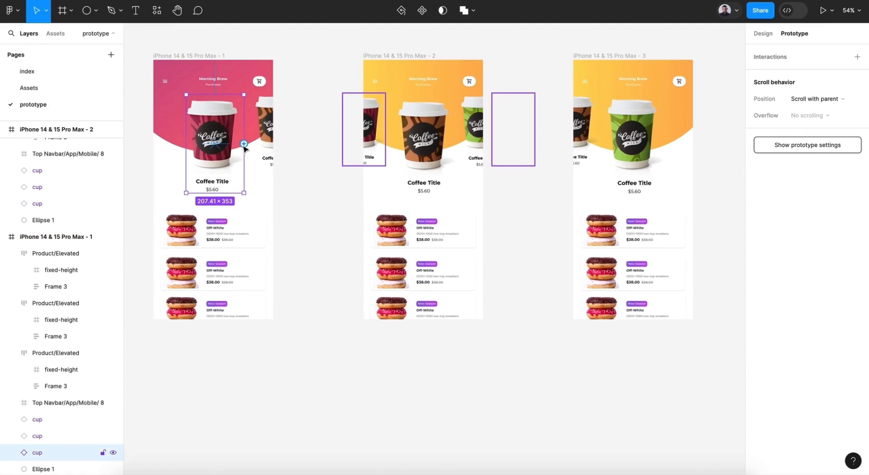
pyautogui.moveTo(244, 144); pyautogui.dragTo(379, 184)
pyautogui.click(322, 217)
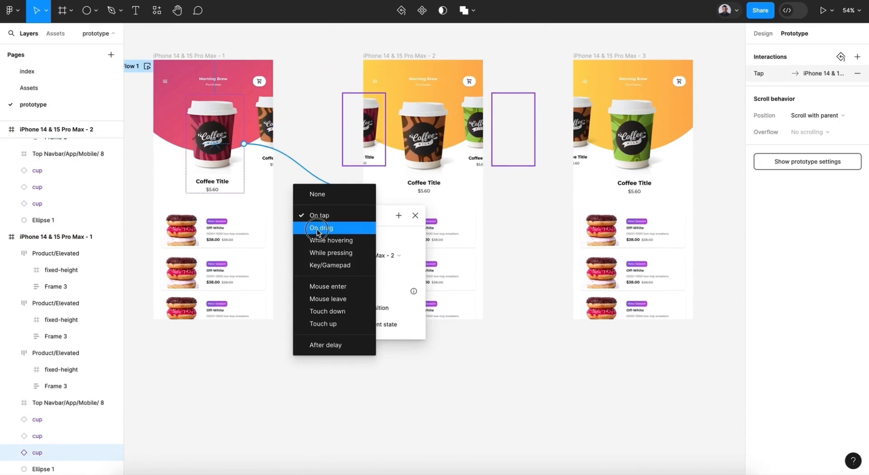
pyautogui.click(319, 227)
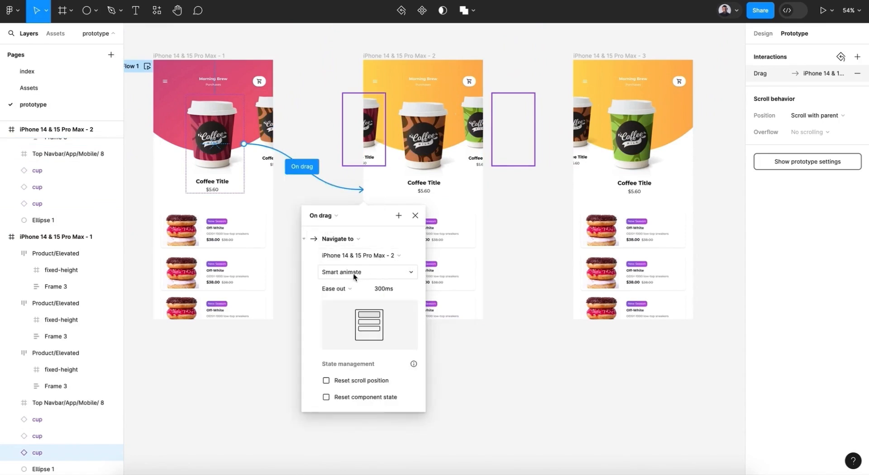
pyautogui.click(349, 285)
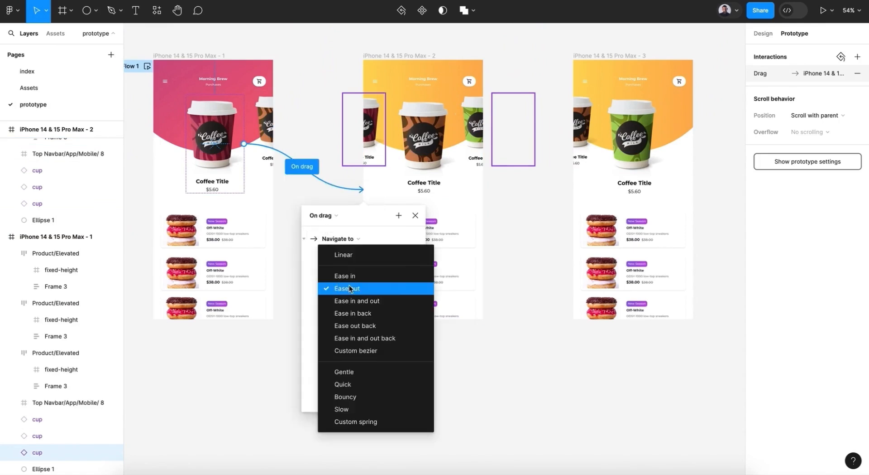
pyautogui.click(362, 371)
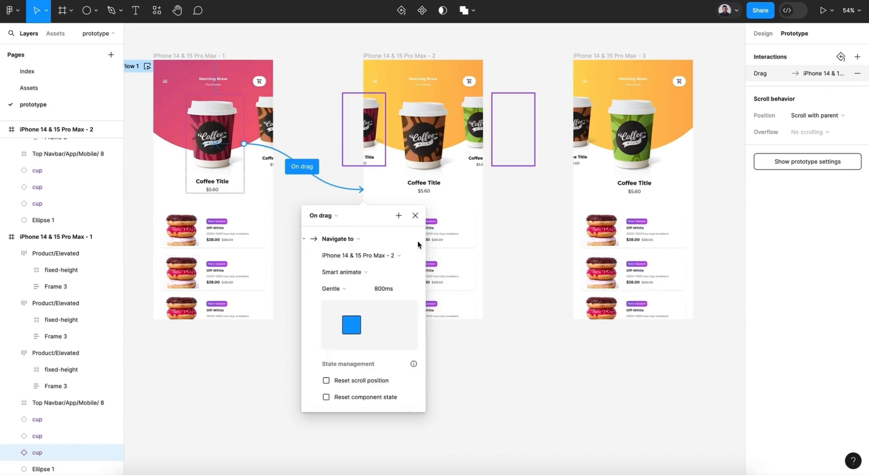
# Step: Link the second screen's large brown cup to iPhone 14 & 15 Pro Max - 3 with an On drag, Smart animate interaction using Gentle easing
pyautogui.click(415, 216)
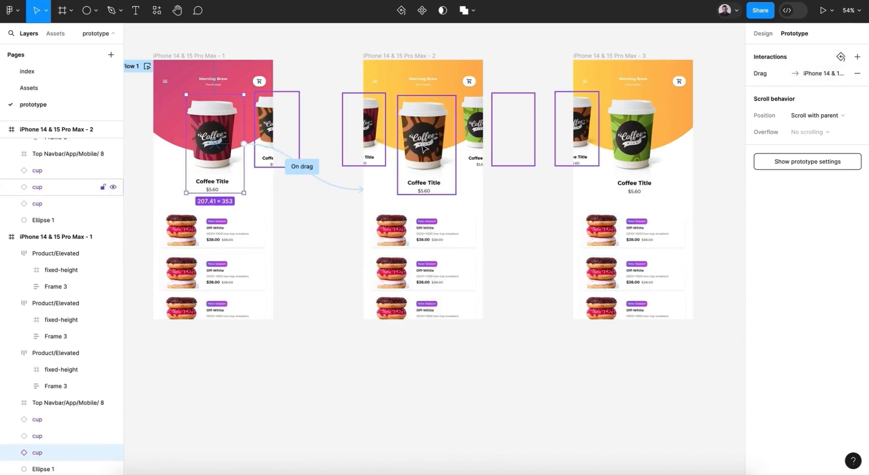
pyautogui.click(435, 152)
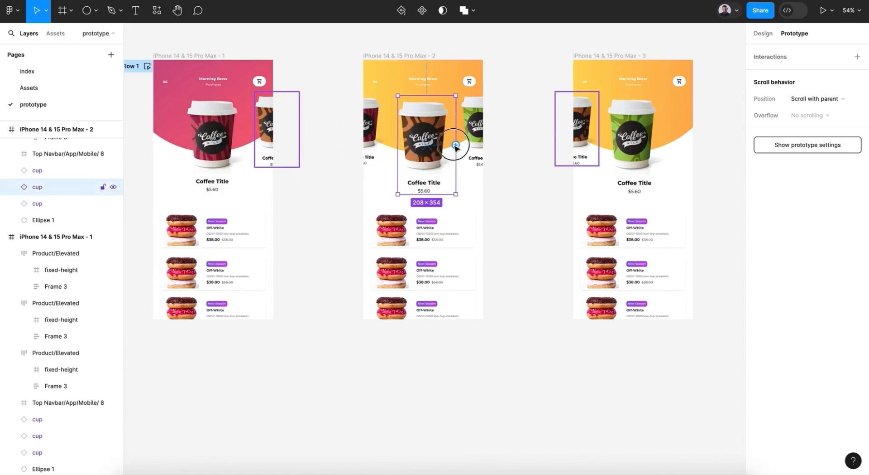
pyautogui.moveTo(455, 145); pyautogui.dragTo(583, 135)
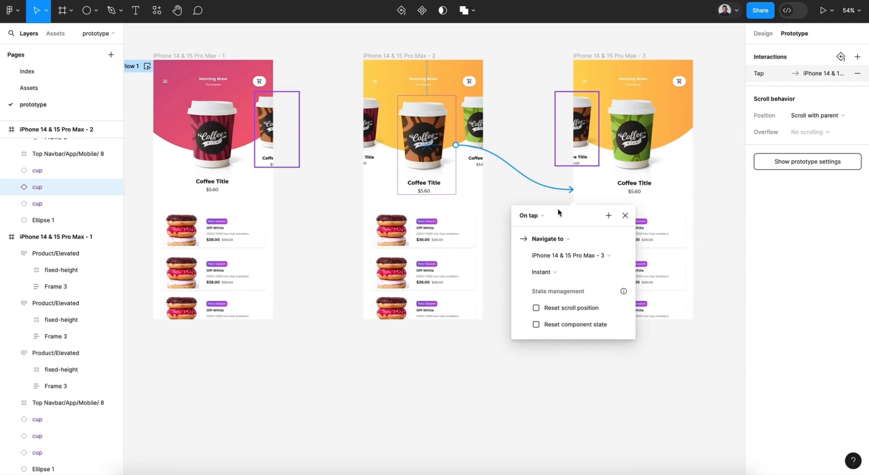
pyautogui.click(543, 215)
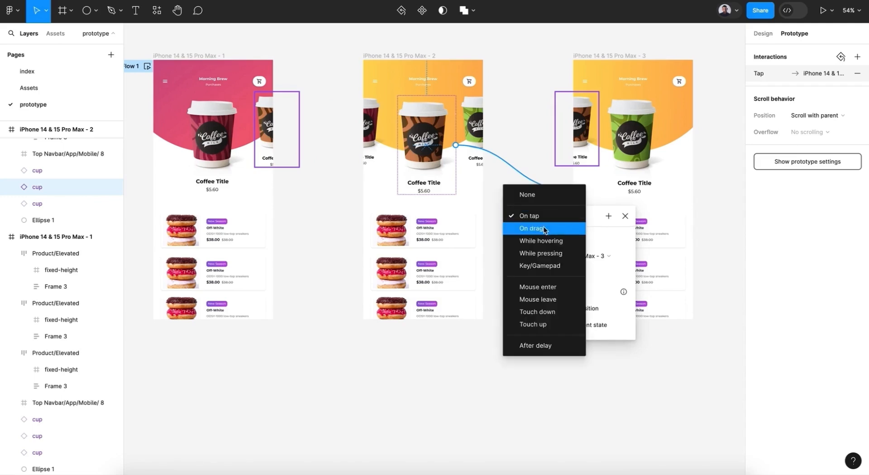
pyautogui.click(543, 229)
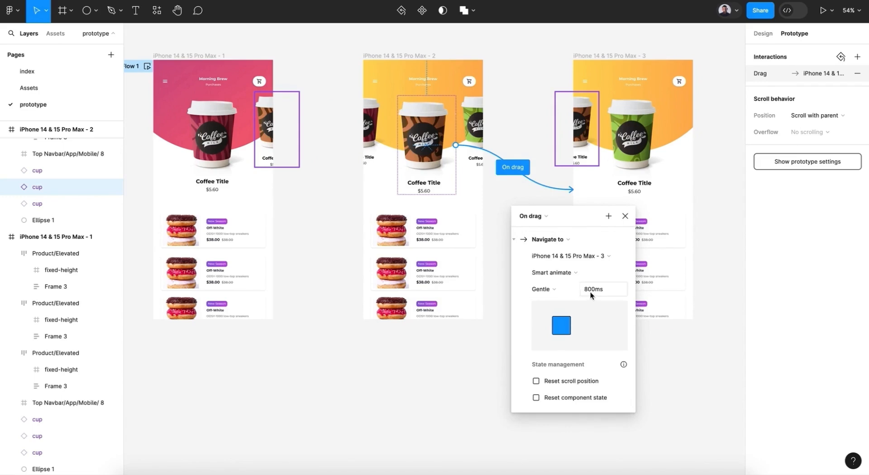
pyautogui.click(625, 216)
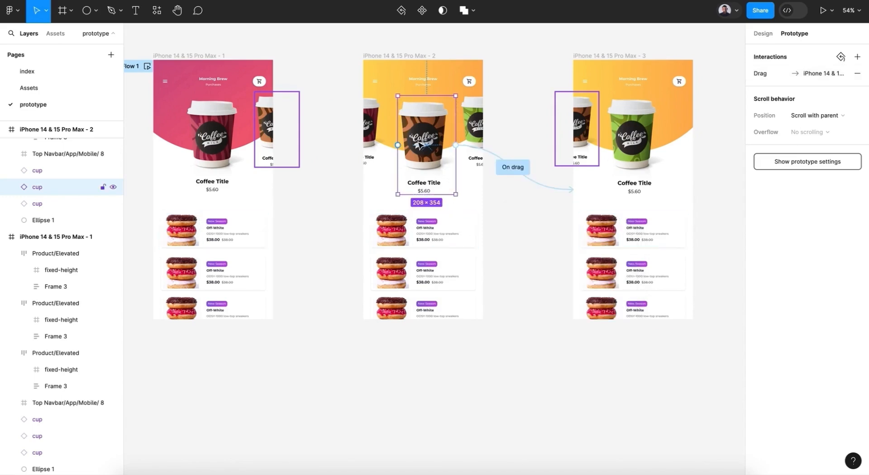
# Step: Link the second screen's brown cup back to iPhone 14 & 15 Pro Max - 1 with an On drag, Smart animate interaction using Gentle easing
pyautogui.moveTo(398, 145); pyautogui.dragTo(265, 209)
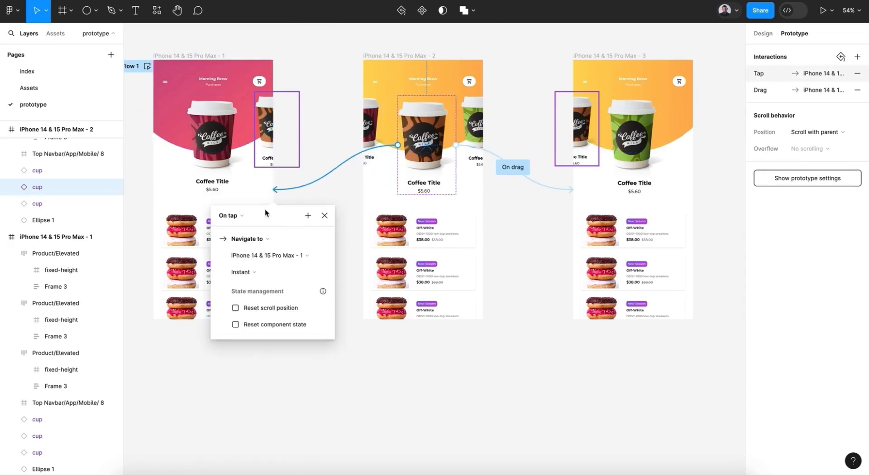
pyautogui.click(225, 216)
pyautogui.click(229, 228)
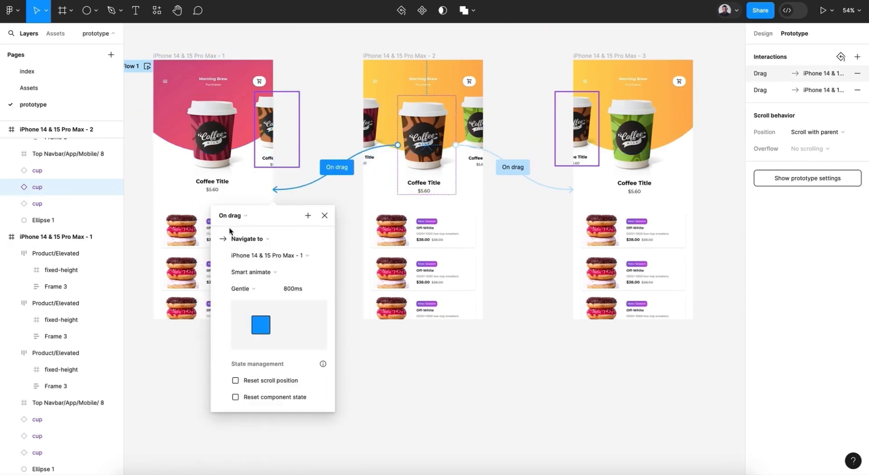
pyautogui.click(325, 215)
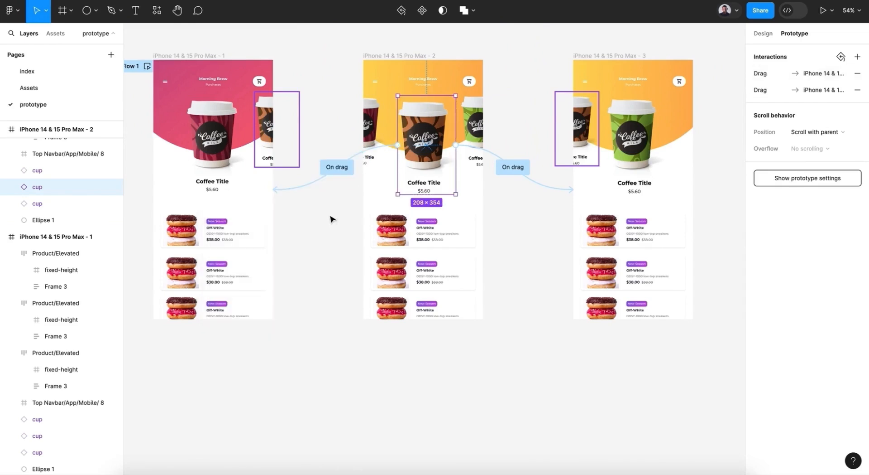
# Step: Link the third screen's large green cup back to iPhone 14 & 15 Pro Max - 2 with an On drag, Smart animate interaction using Gentle easing
pyautogui.click(625, 167)
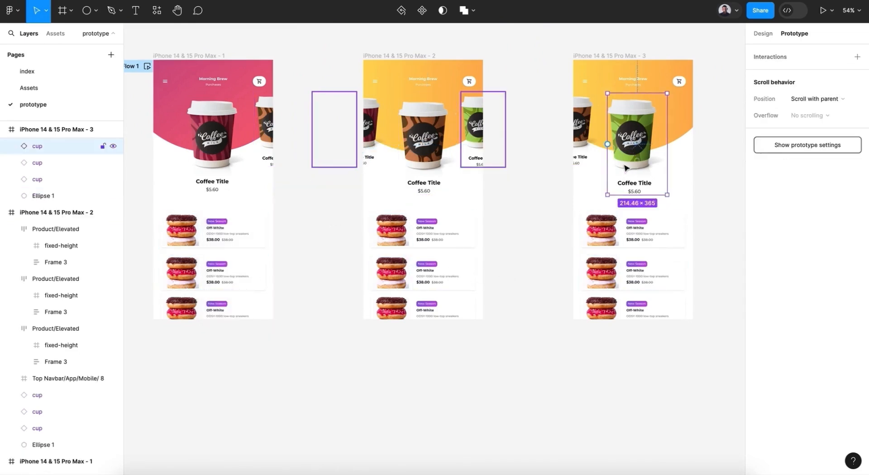
pyautogui.moveTo(607, 144); pyautogui.dragTo(446, 195)
pyautogui.click(442, 213)
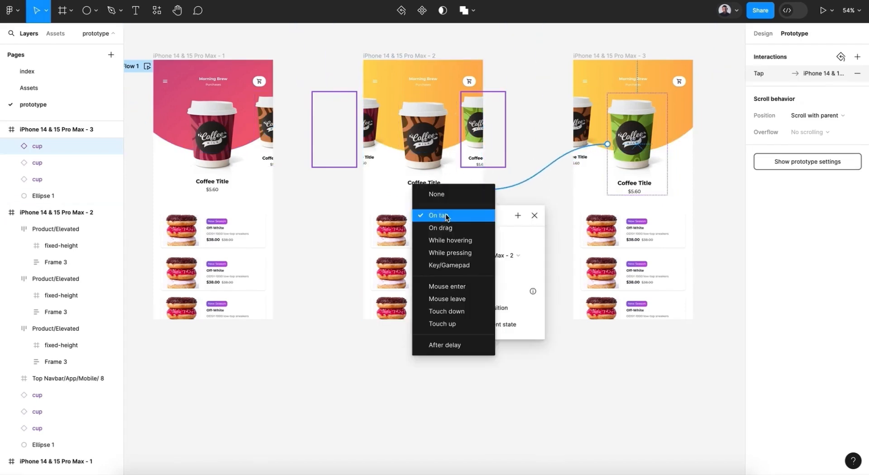
pyautogui.click(447, 222)
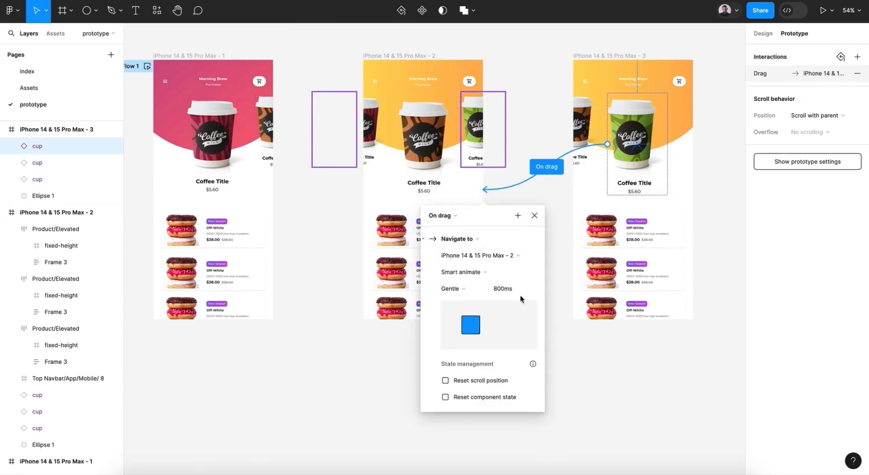
pyautogui.click(537, 217)
pyautogui.click(524, 260)
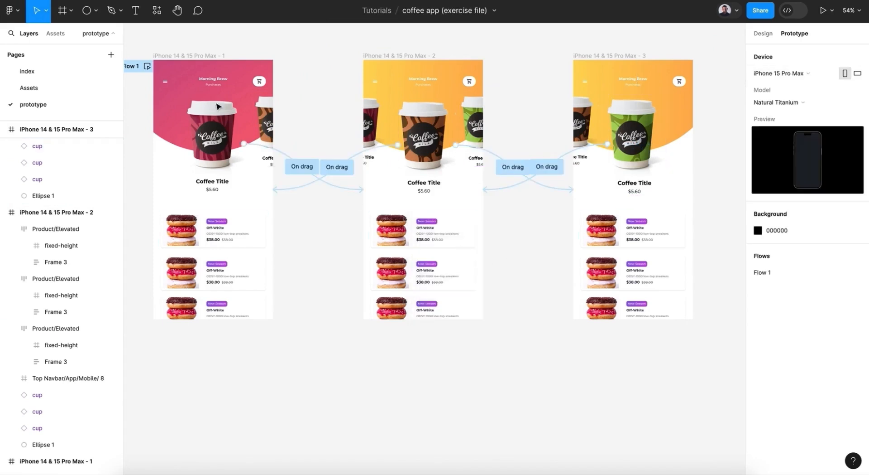
# Step: Preview Flow 1 and swipe the cups forward and back to test the carousel transitions
pyautogui.click(147, 66)
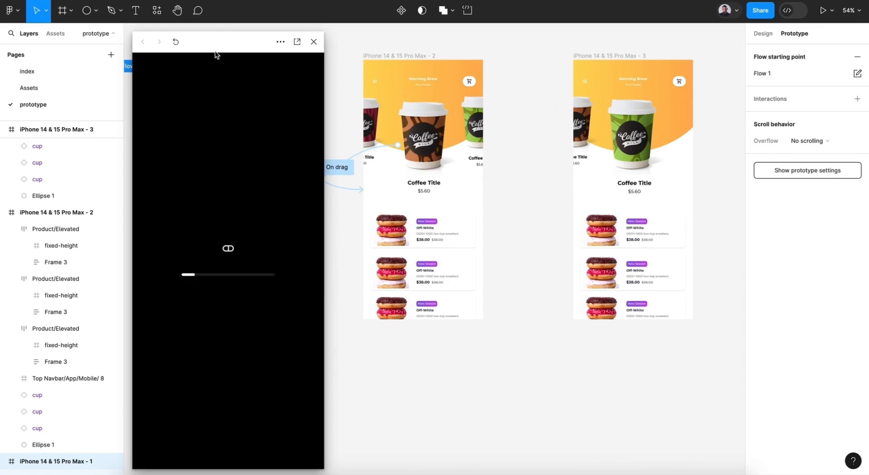
pyautogui.moveTo(229, 45); pyautogui.dragTo(314, 39)
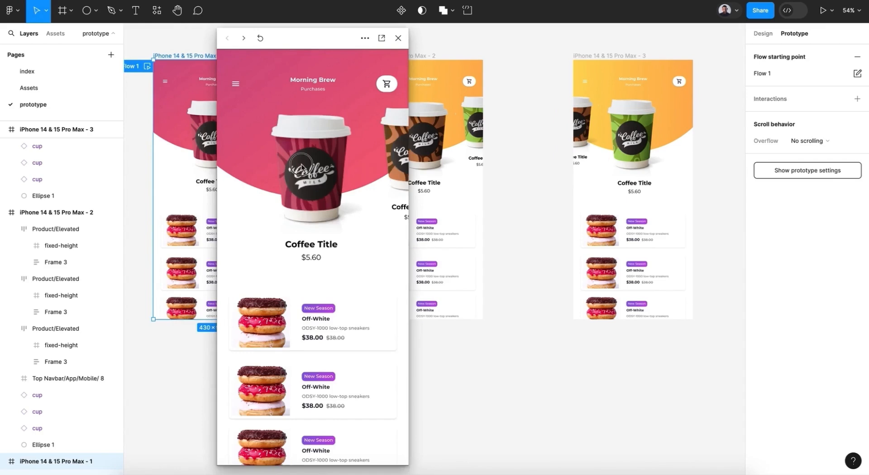
pyautogui.moveTo(302, 164); pyautogui.dragTo(222, 160)
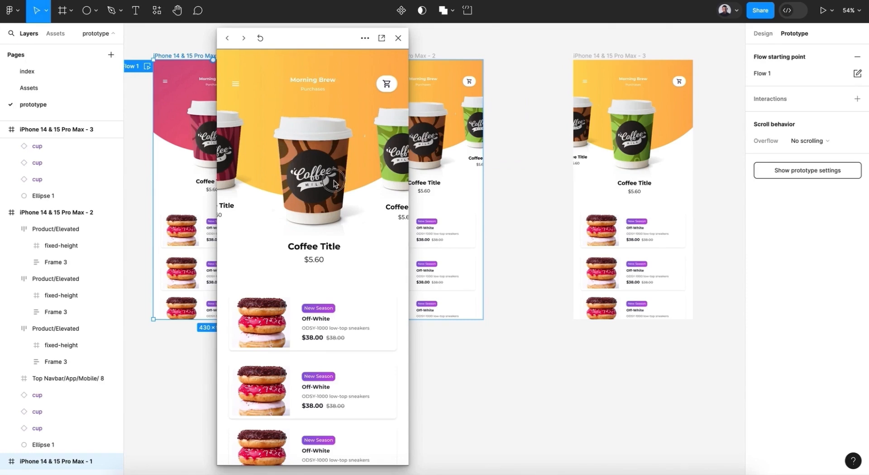
pyautogui.moveTo(331, 180); pyautogui.dragTo(226, 178)
pyautogui.moveTo(304, 185); pyautogui.dragTo(366, 187)
# Step: Close the preview and apply the green-to-cyan gradient from the uiGradients plugin to the third screen's background ellipse
pyautogui.click(682, 131)
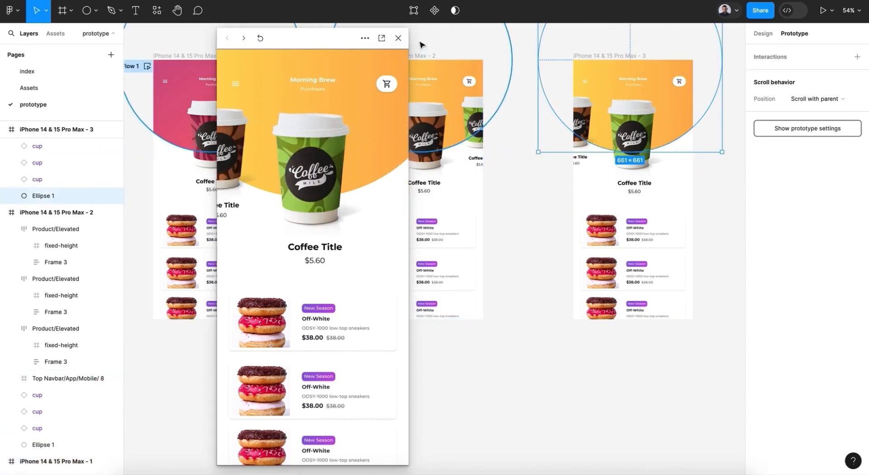
pyautogui.click(398, 38)
pyautogui.click(163, 11)
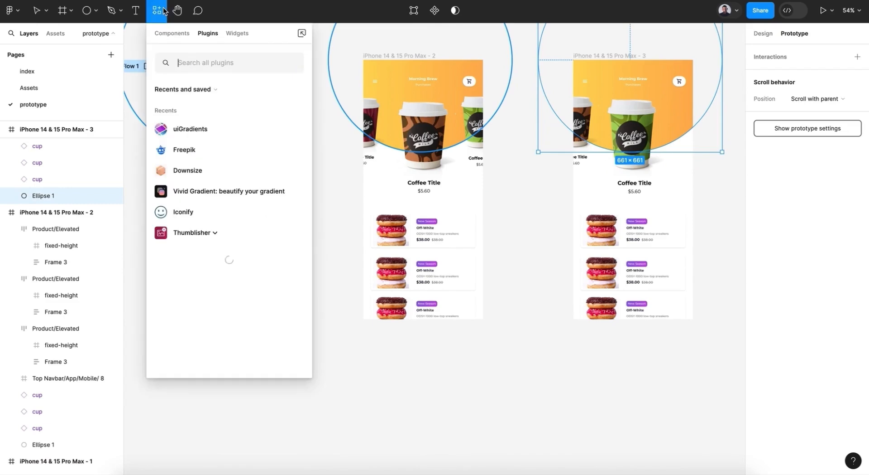
pyautogui.click(213, 129)
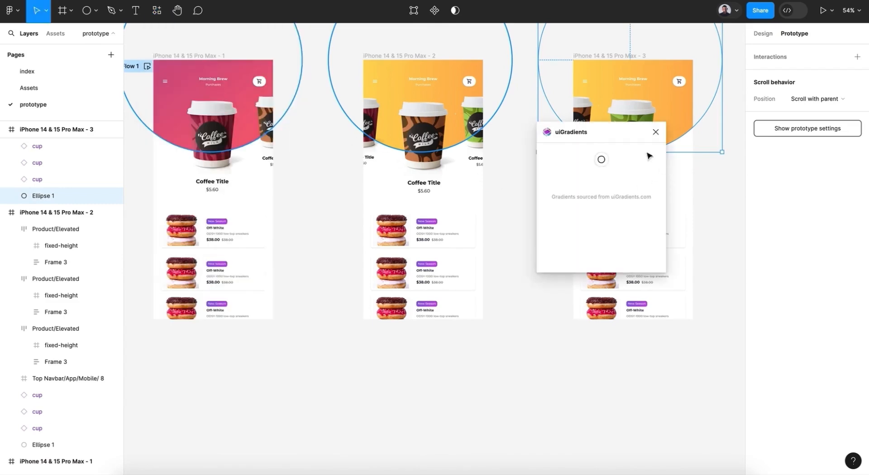
pyautogui.moveTo(616, 136); pyautogui.dragTo(450, 137)
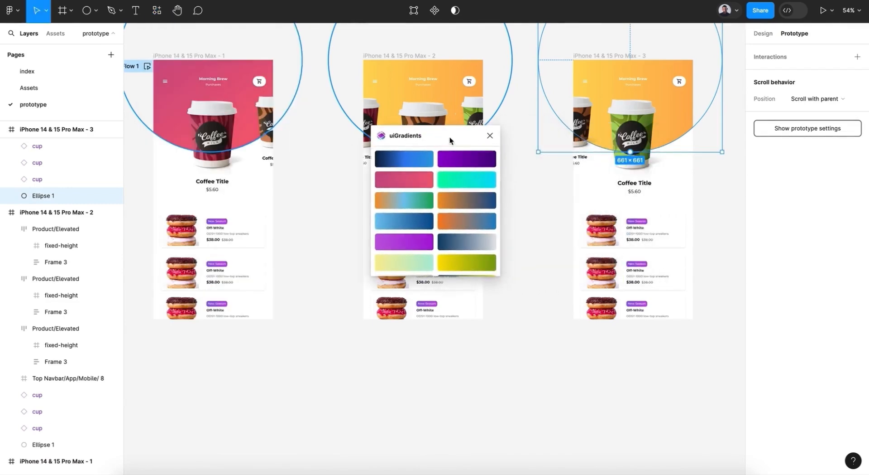
pyautogui.click(473, 180)
pyautogui.click(490, 135)
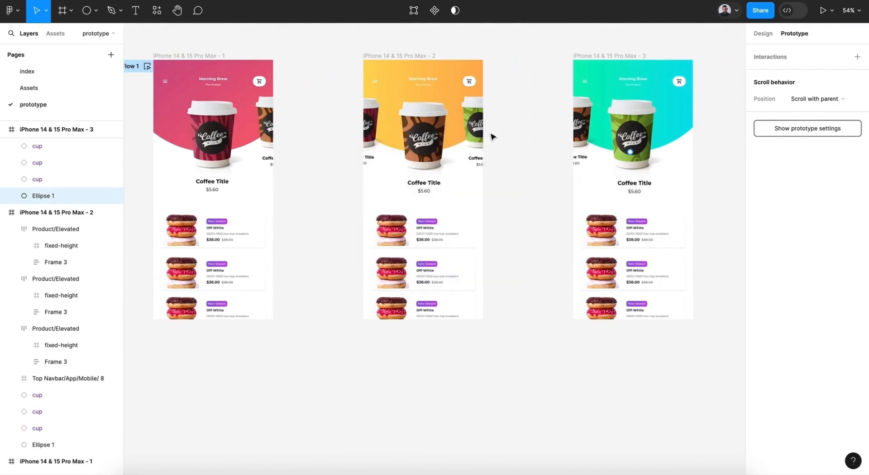
pyautogui.click(536, 191)
# Step: Preview Flow 1 again and swipe through the three cups to check the background colour transitions
pyautogui.click(148, 66)
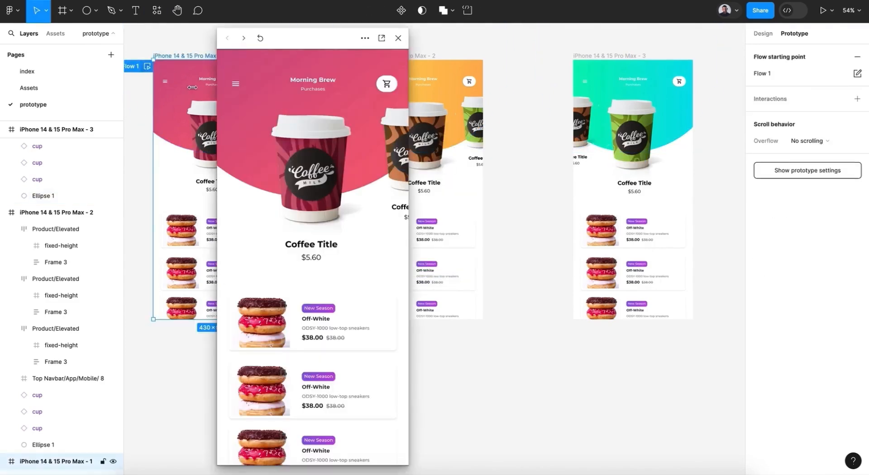
pyautogui.click(317, 170)
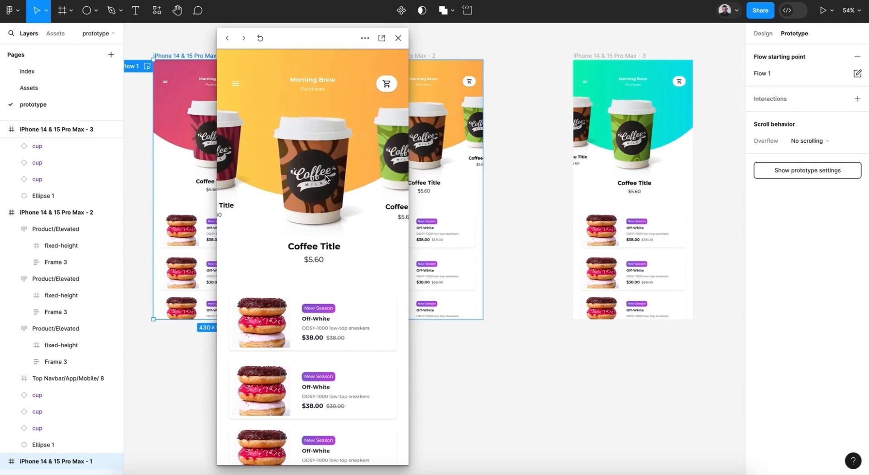
pyautogui.click(325, 178)
pyautogui.click(350, 182)
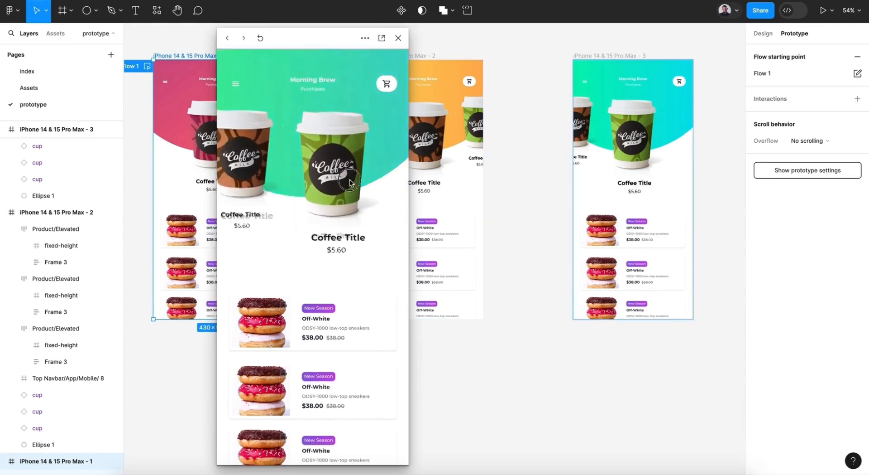
pyautogui.moveTo(349, 183); pyautogui.dragTo(366, 182)
pyautogui.moveTo(313, 183); pyautogui.dragTo(347, 186)
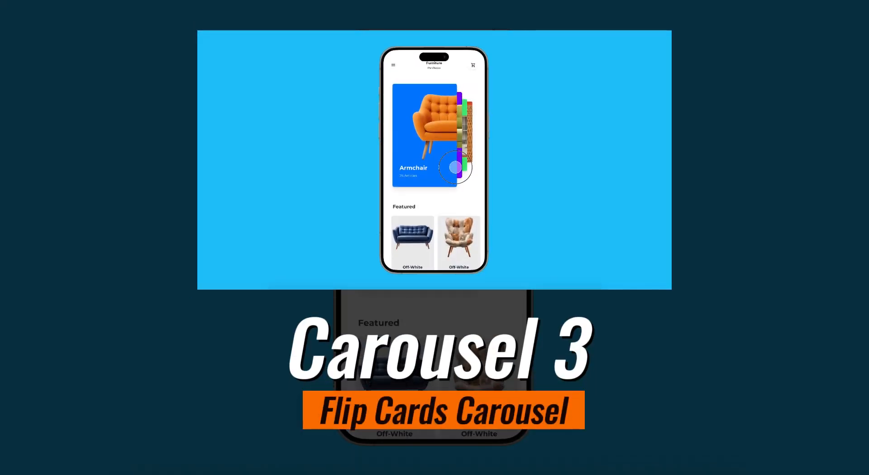
pyautogui.moveTo(455, 167); pyautogui.dragTo(421, 153)
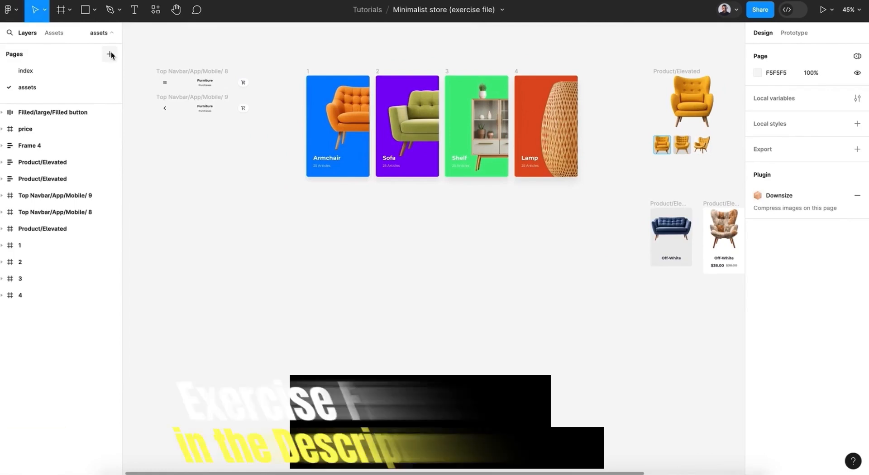
# Step: Add a page named prototype to the Minimalist store file and create an iPhone 14 & 15 Pro Max frame on it
pyautogui.click(110, 53)
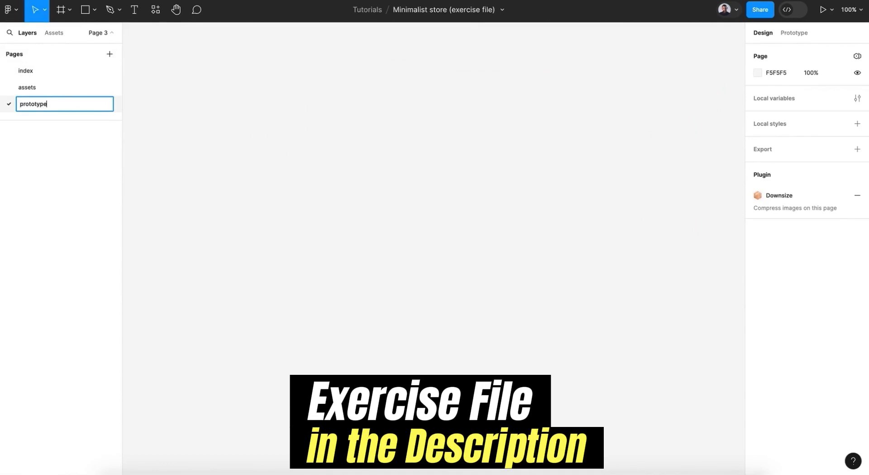
pyautogui.press('Return')
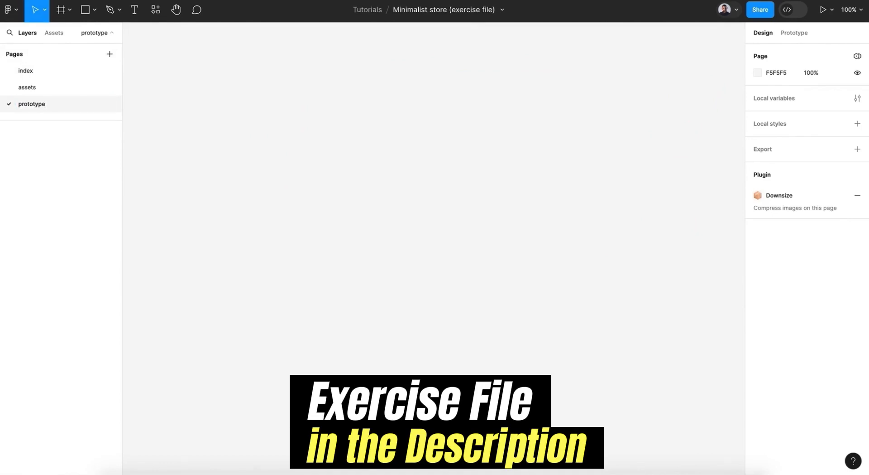
pyautogui.click(61, 17)
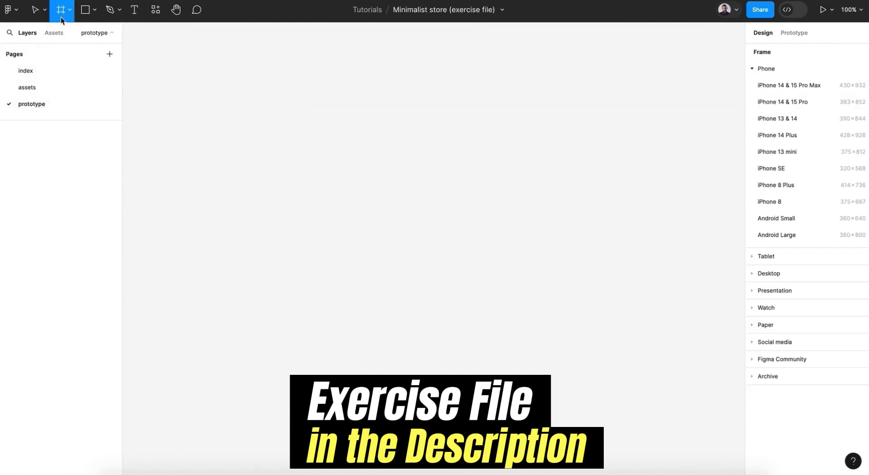
pyautogui.click(775, 85)
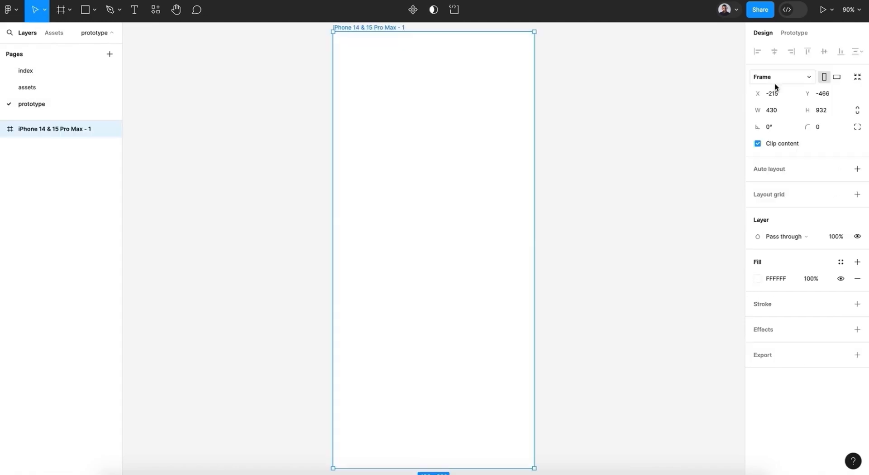
pyautogui.click(597, 194)
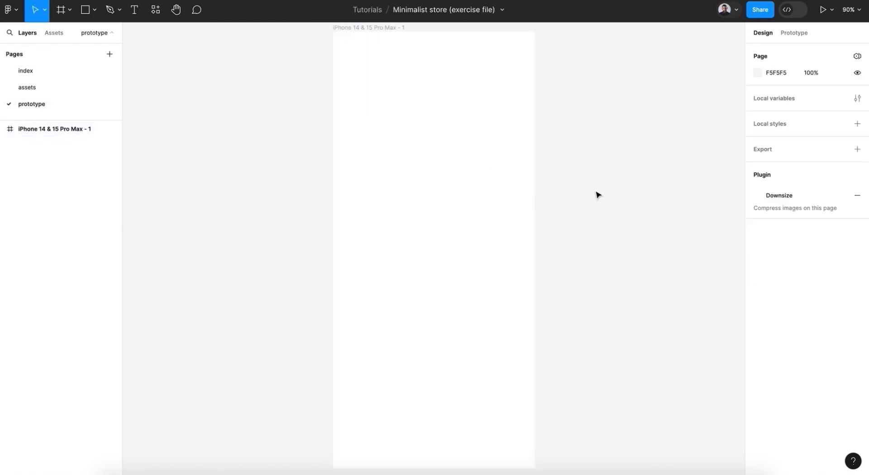
# Step: Copy Top Navbar/App/Mobile/ 8 from the assets page into the phone frame on the prototype page
pyautogui.click(78, 89)
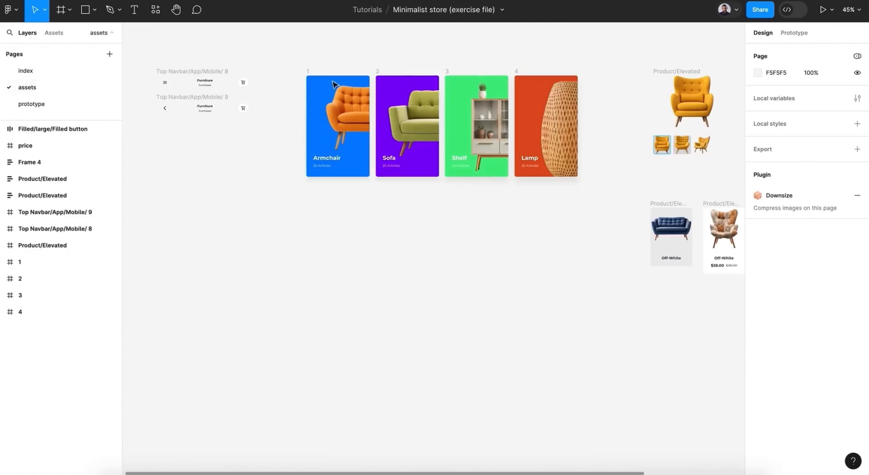
pyautogui.click(193, 75)
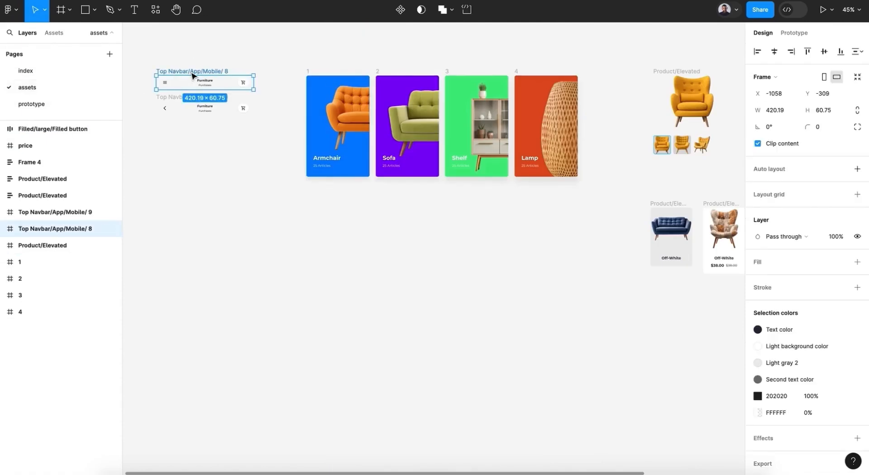
pyautogui.click(71, 102)
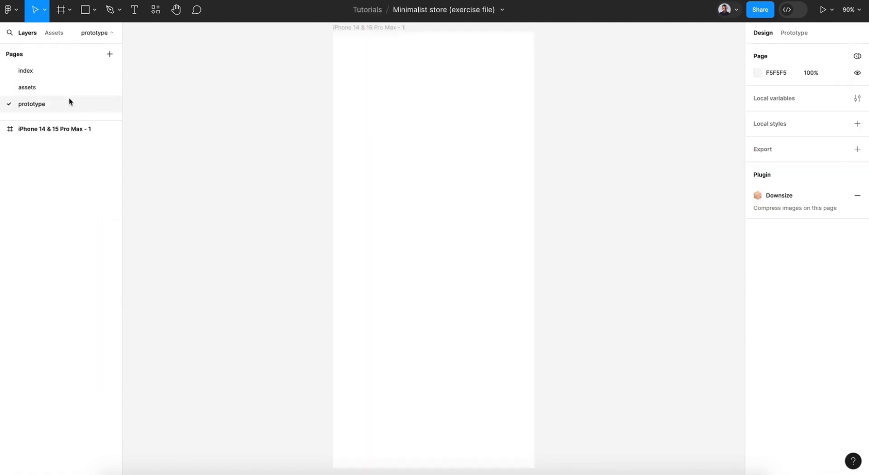
pyautogui.click(370, 31)
pyautogui.hotkey('ctrl', 'v')
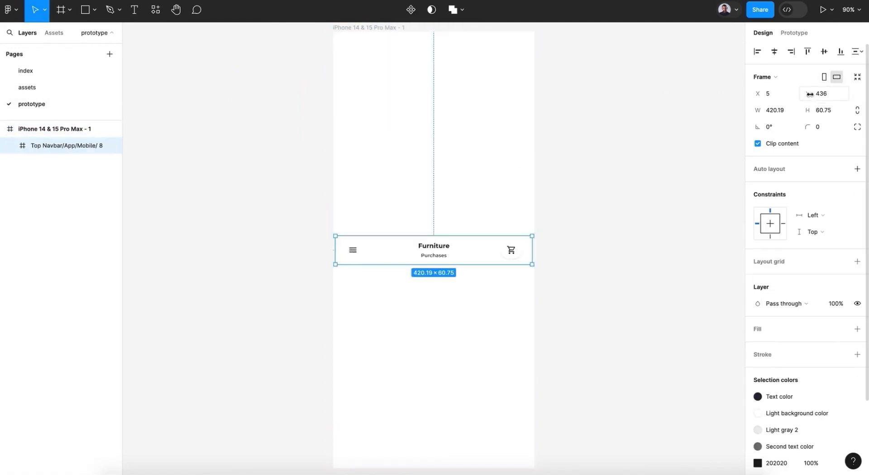
# Step: Align the navbar to the top of the phone frame and shift it down to Y 27
pyautogui.click(807, 51)
pyautogui.click(421, 55)
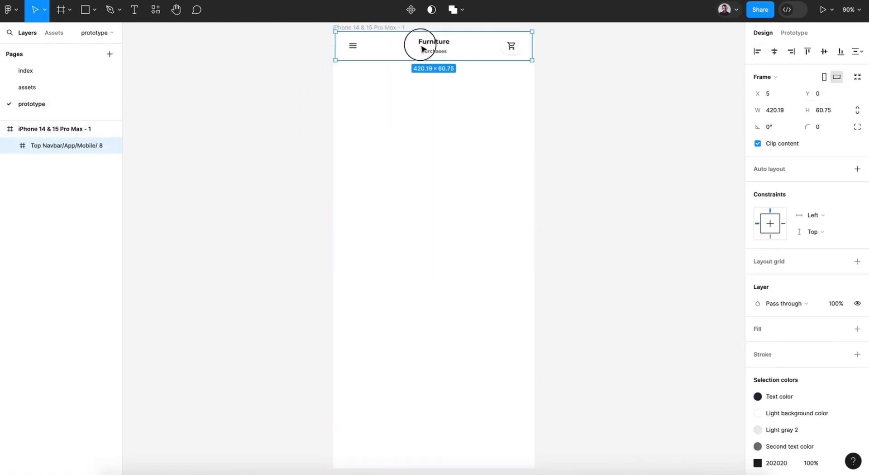
pyautogui.moveTo(421, 56); pyautogui.dragTo(421, 60)
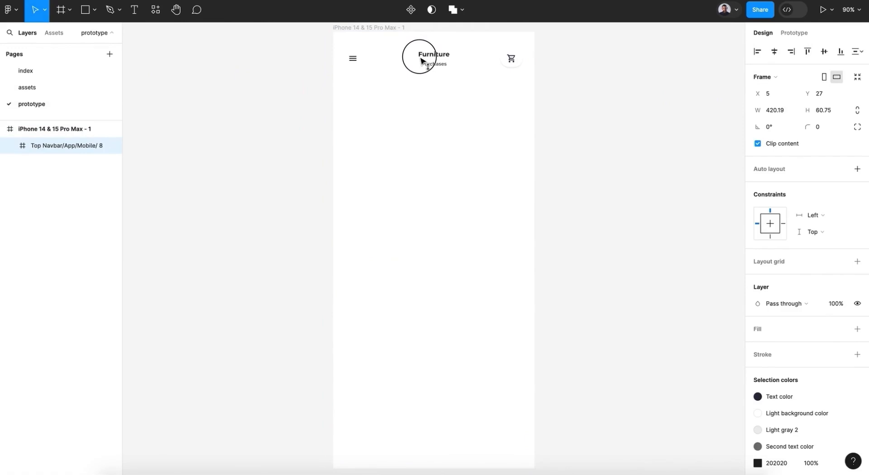
# Step: Rename the iPhone 14 & 15 Pro Max frame as home
pyautogui.doubleClick(364, 28)
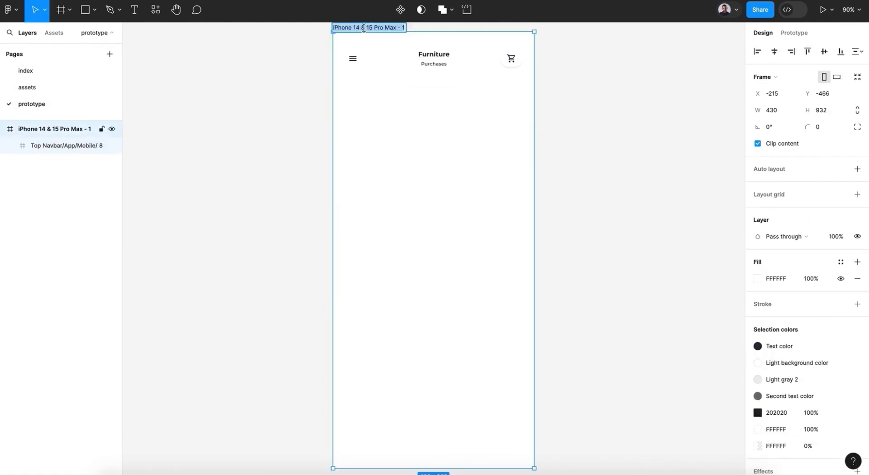
pyautogui.write('home')
pyautogui.press('Return')
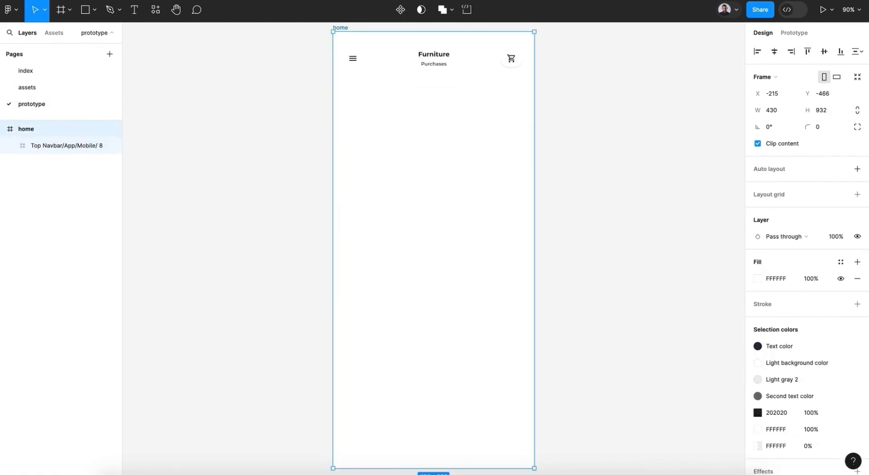
pyautogui.click(274, 172)
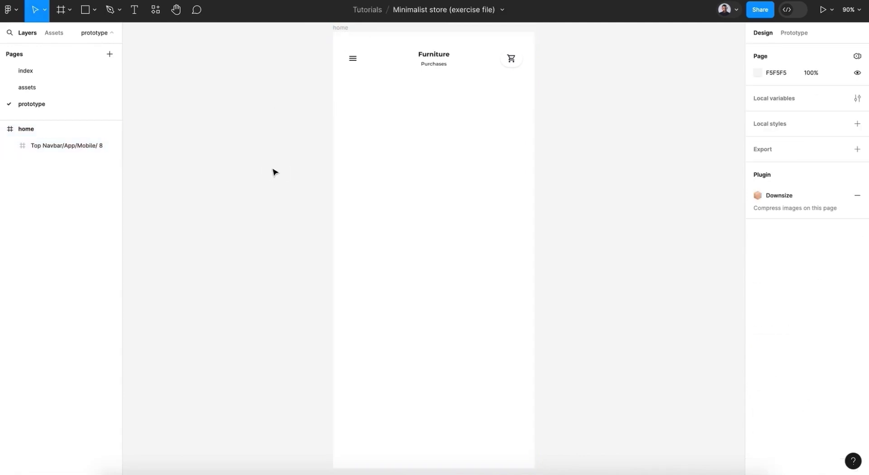
# Step: Copy the four furniture cards 1 to 4 from the assets page into the home frame on the prototype page
pyautogui.hscroll(1, 275, 173)
pyautogui.scroll(1, 275, 173)
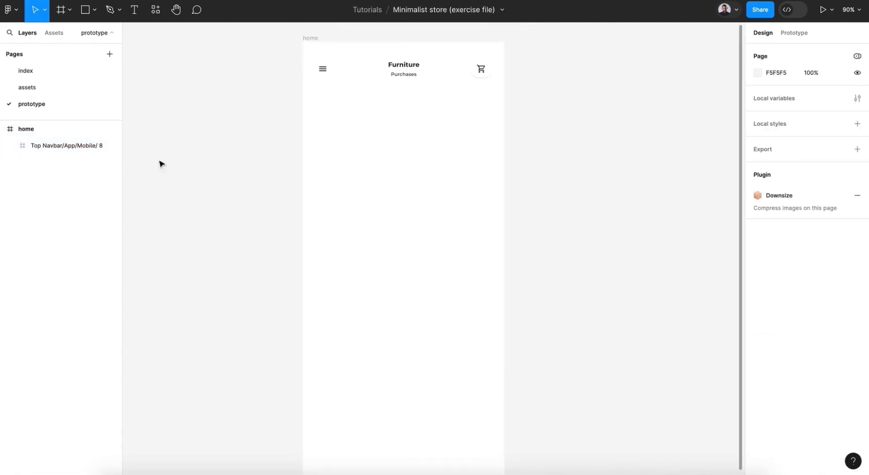
pyautogui.click(54, 90)
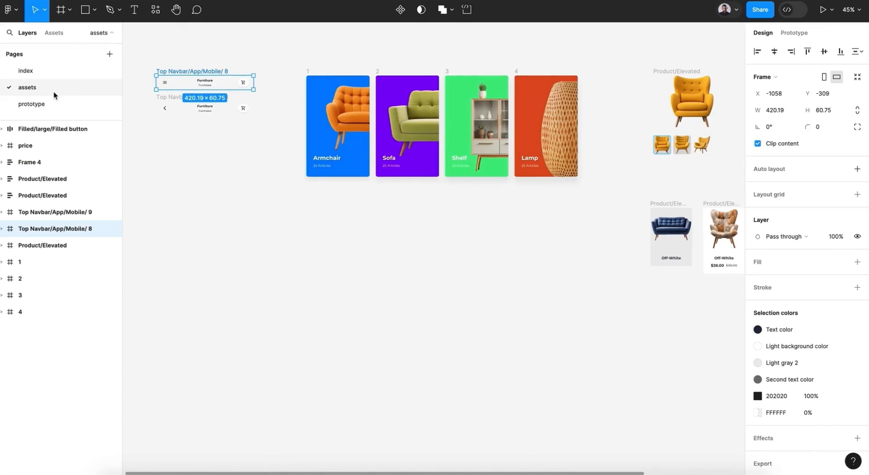
pyautogui.click(437, 231)
pyautogui.moveTo(291, 54); pyautogui.dragTo(607, 210)
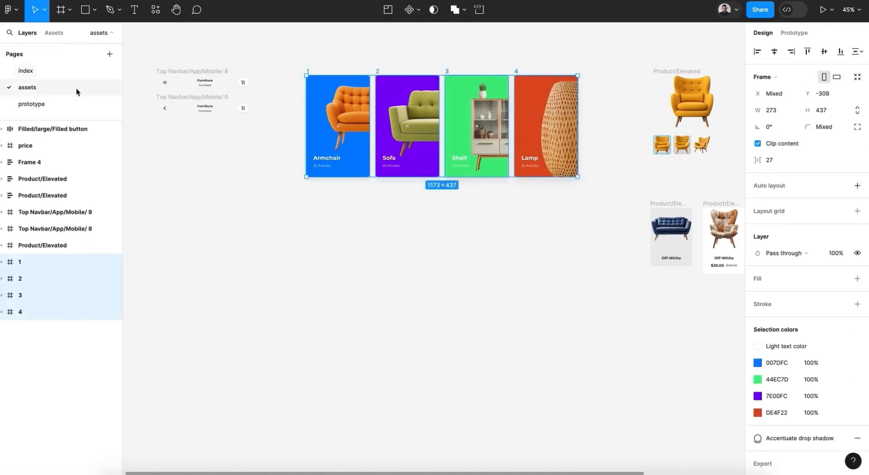
pyautogui.click(57, 106)
pyautogui.hscroll(-3, 538, 215)
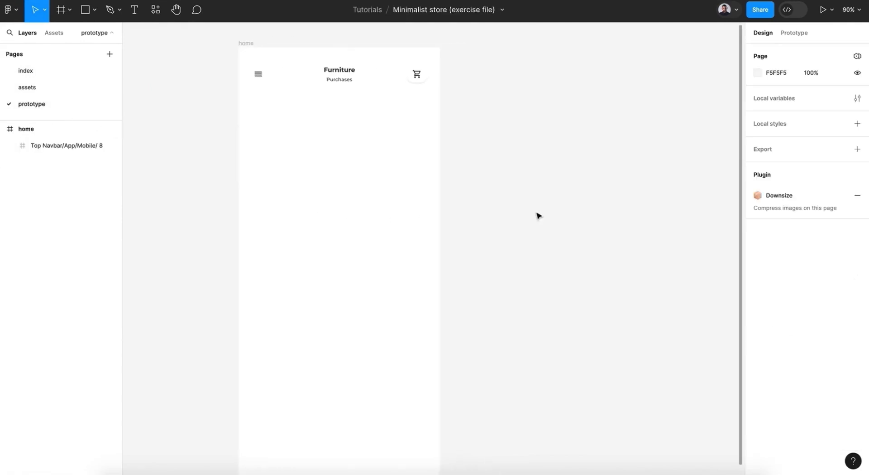
pyautogui.click(245, 44)
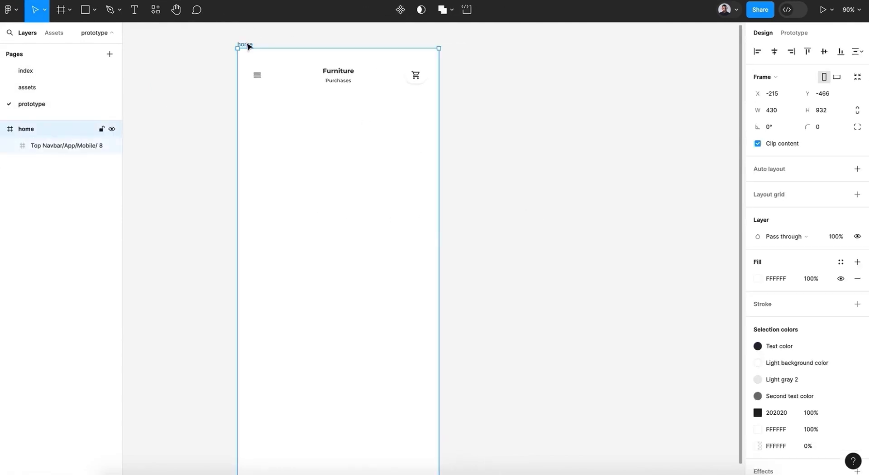
pyautogui.hscroll(5, 507, 163)
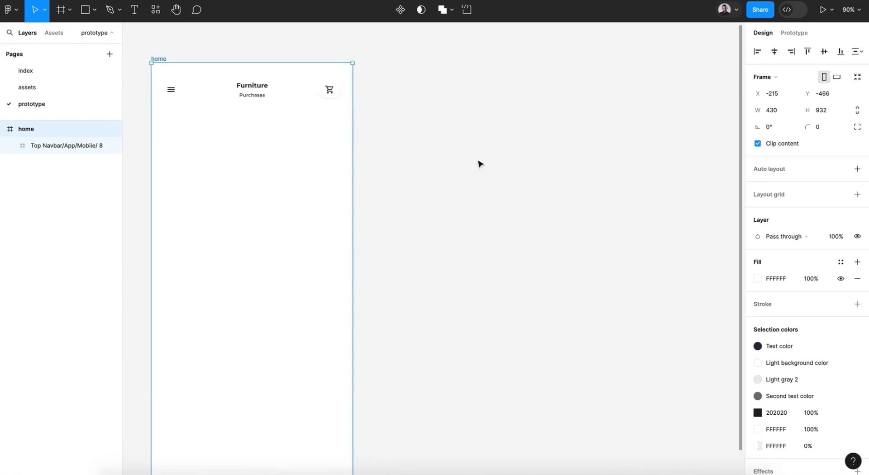
pyautogui.hotkey('ctrl', 'v')
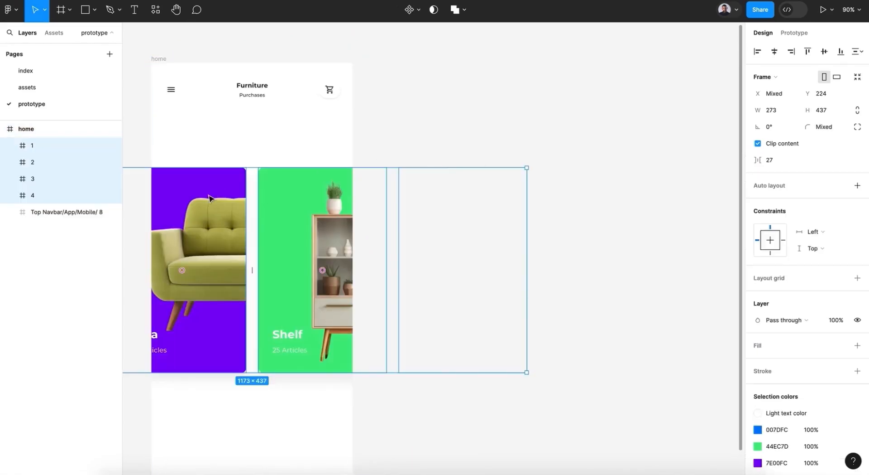
# Step: Move the row of cards below the navbar to start at X 50, Y 140, and turn off Clip content on the home frame
pyautogui.moveTo(209, 198); pyautogui.dragTo(292, 195)
pyautogui.moveTo(237, 200); pyautogui.dragTo(320, 190)
pyautogui.moveTo(240, 202); pyautogui.dragTo(268, 178)
pyautogui.scroll(-3, 268, 179)
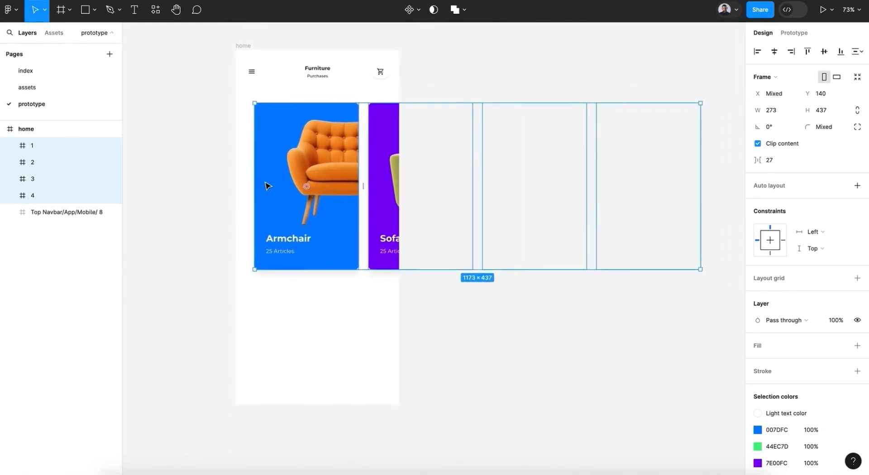
pyautogui.click(245, 47)
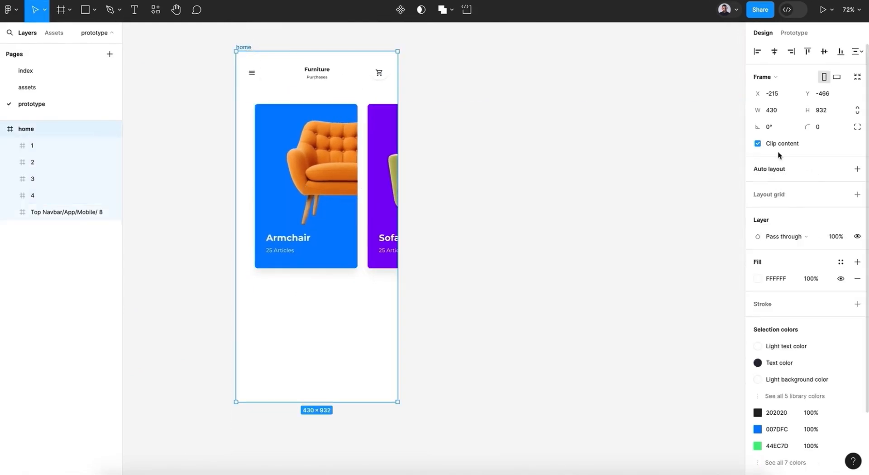
pyautogui.click(759, 144)
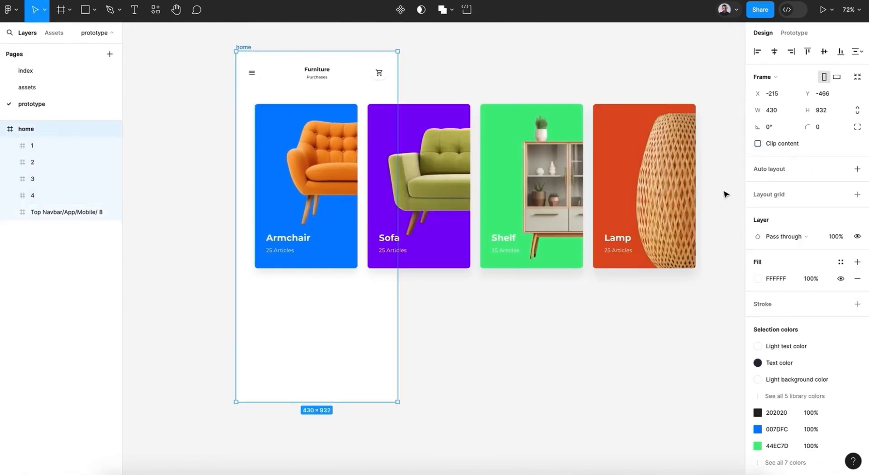
# Step: Overlap cards 1 to 4 with a horizontal spacing of -245 and shift the stack slightly left to centre it in the frame
pyautogui.click(51, 144)
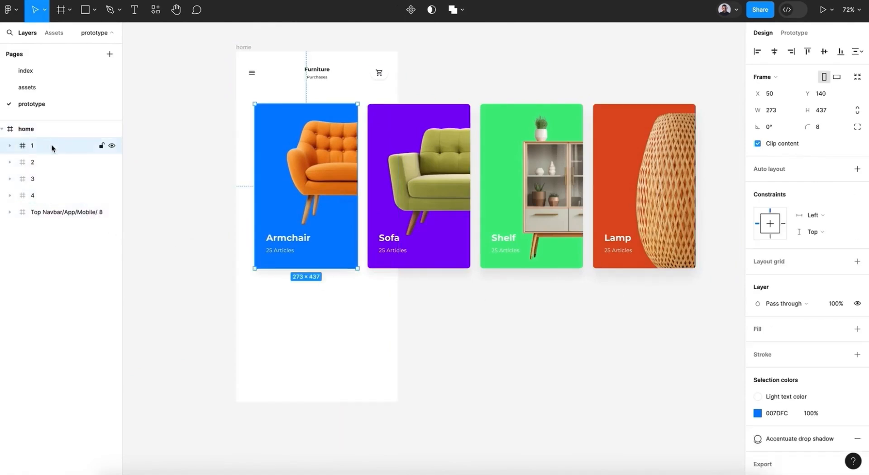
pyautogui.click(53, 161)
pyautogui.click(53, 190)
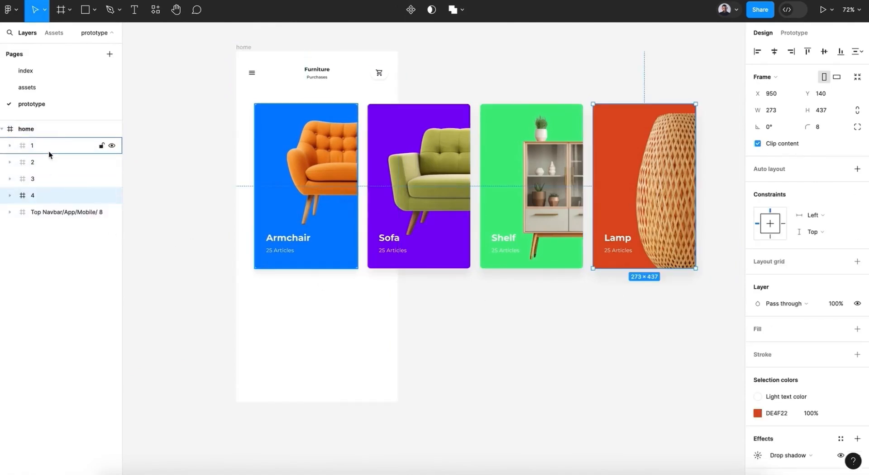
pyautogui.click(48, 151)
pyautogui.keyDown('shift'); pyautogui.click(56, 195); pyautogui.keyUp('shift')
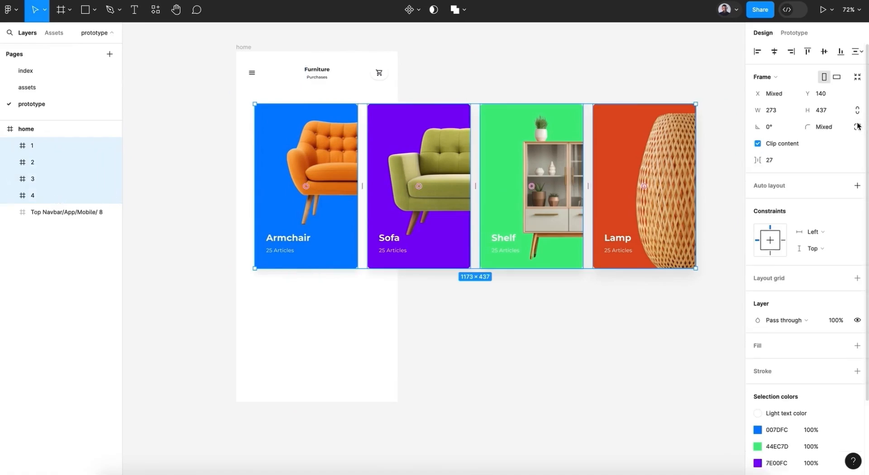
pyautogui.moveTo(763, 159); pyautogui.dragTo(475, 188)
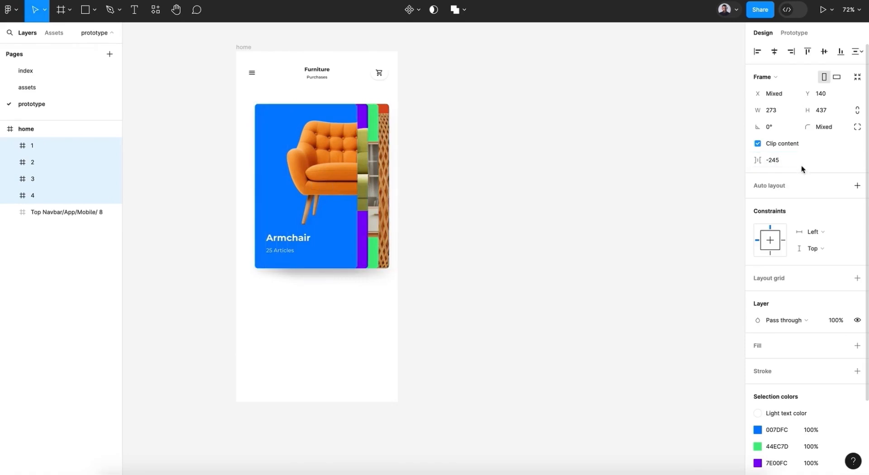
pyautogui.click(774, 163)
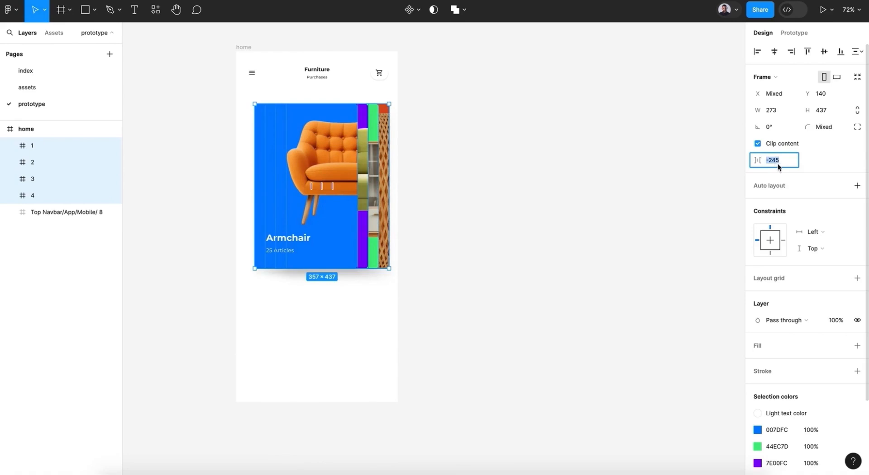
pyautogui.moveTo(333, 209); pyautogui.dragTo(332, 209)
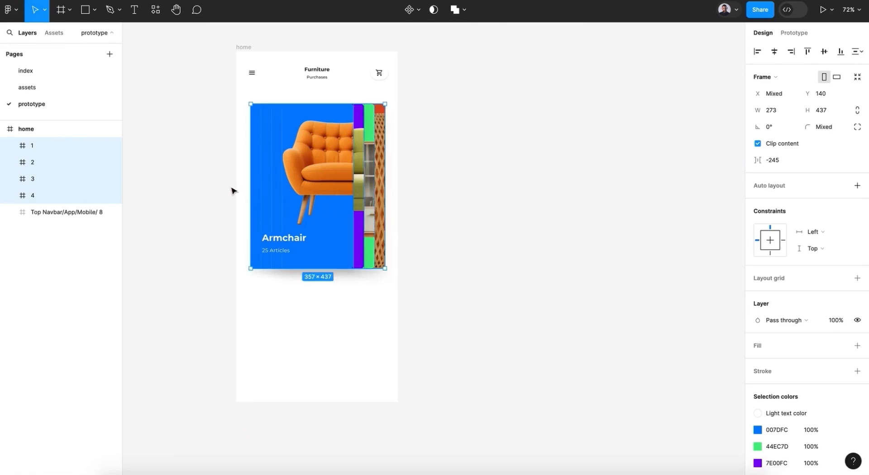
# Step: Scale cards 2, 3 and 4 to a height of 394 and move them down to Y 161 behind the Armchair card
pyautogui.click(60, 195)
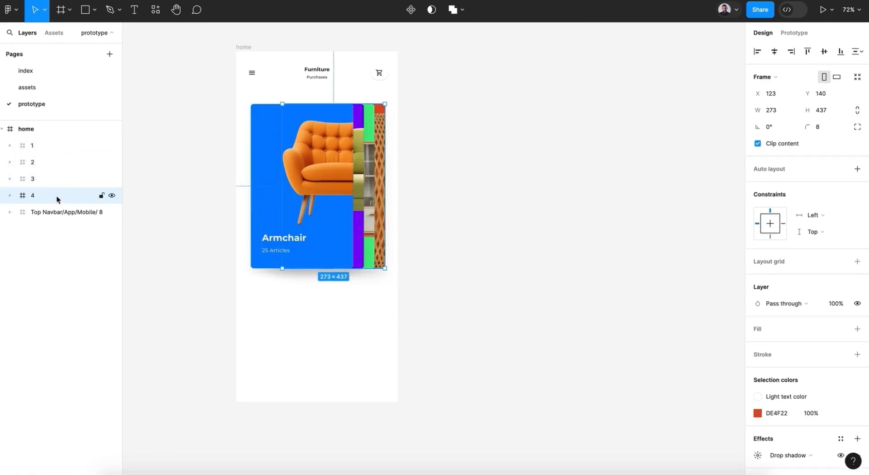
pyautogui.keyDown('shift'); pyautogui.click(48, 173); pyautogui.keyUp('shift')
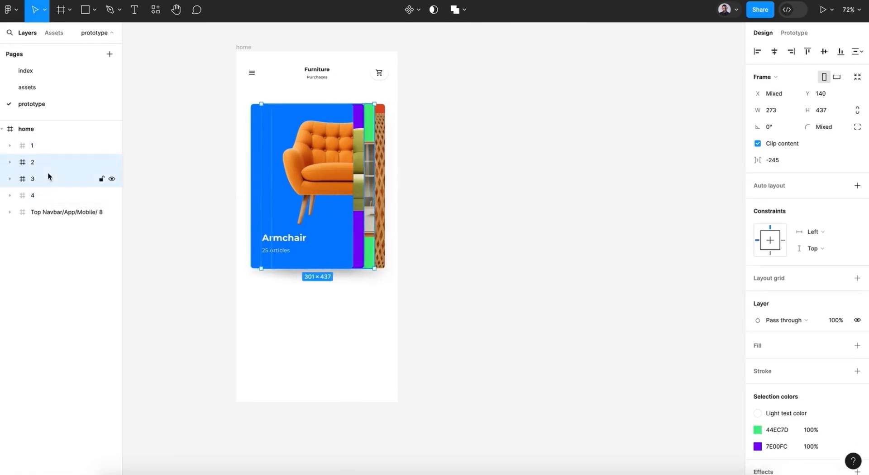
pyautogui.keyDown('shift'); pyautogui.click(47, 190); pyautogui.keyUp('shift')
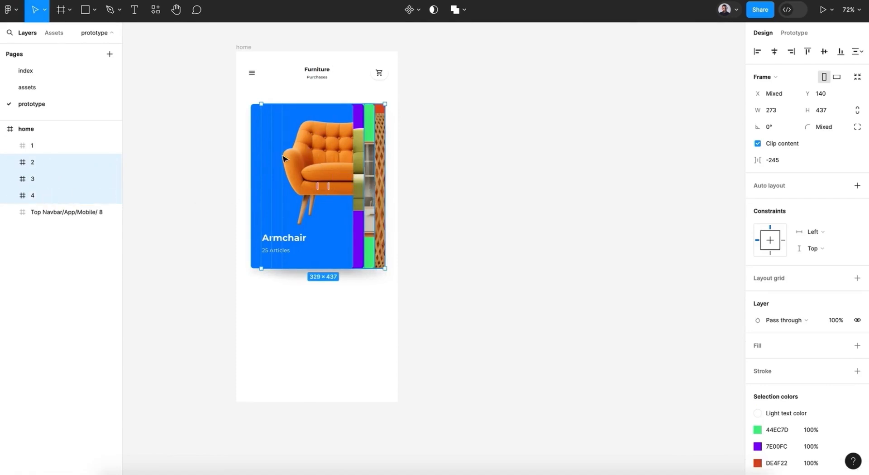
pyautogui.press('k')
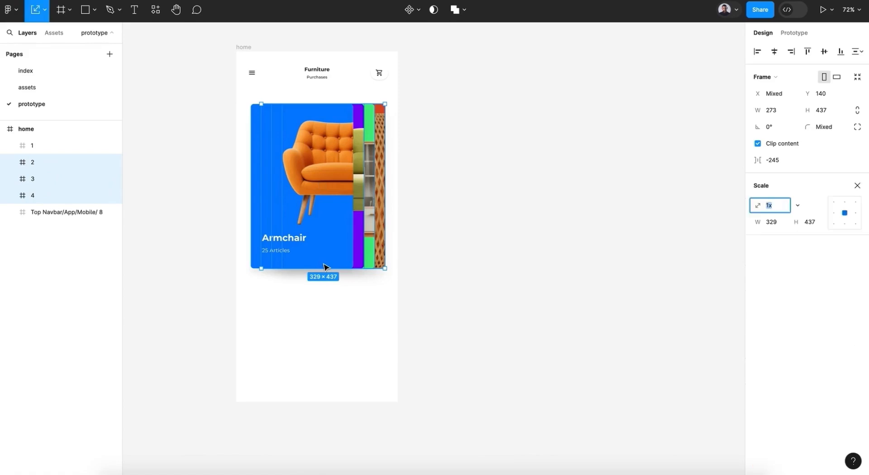
pyautogui.moveTo(355, 269); pyautogui.dragTo(356, 253)
pyautogui.moveTo(371, 175); pyautogui.dragTo(372, 183)
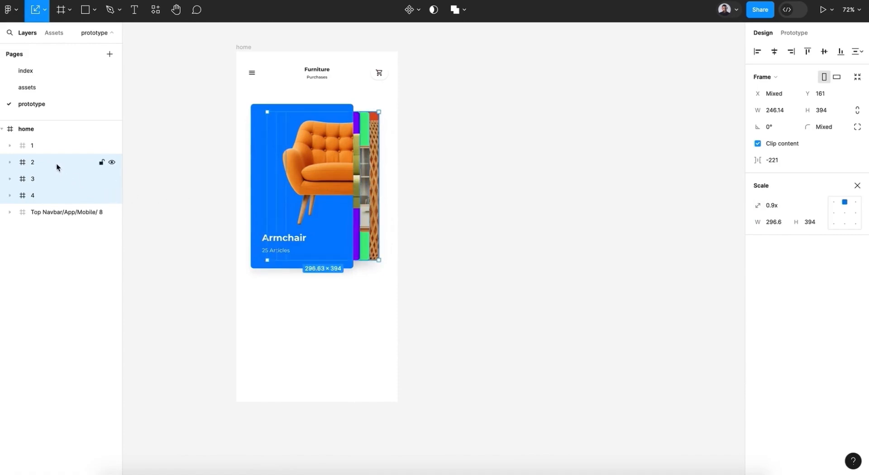
# Step: Scale cards 3 and 4 to a height of 350 and move them to Y 179 behind card 2
pyautogui.click(58, 178)
pyautogui.keyDown('shift'); pyautogui.click(58, 195); pyautogui.keyUp('shift')
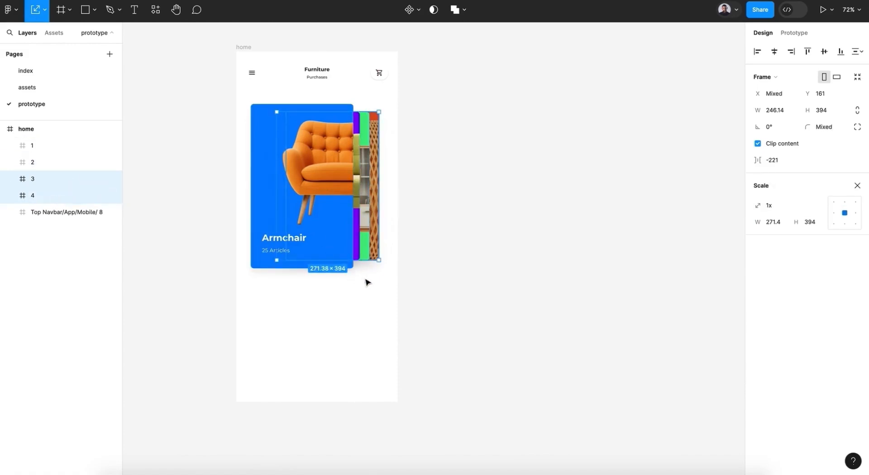
pyautogui.moveTo(362, 264); pyautogui.dragTo(363, 244)
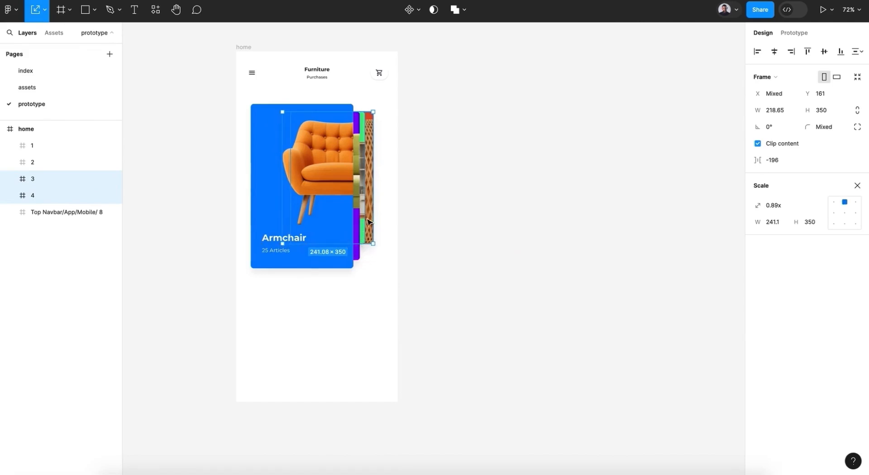
pyautogui.moveTo(370, 202); pyautogui.dragTo(370, 209)
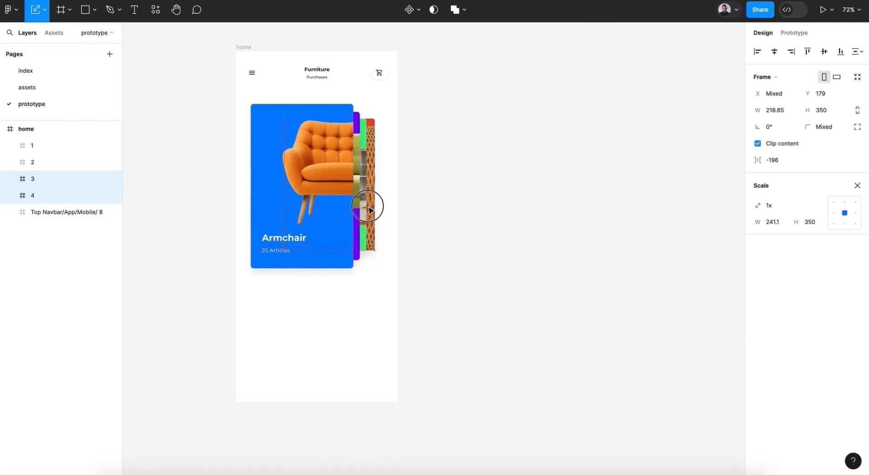
# Step: Scale card 4 to a height of 323, position it at X 162.86, Y 198, and return to the Move tool
pyautogui.click(49, 198)
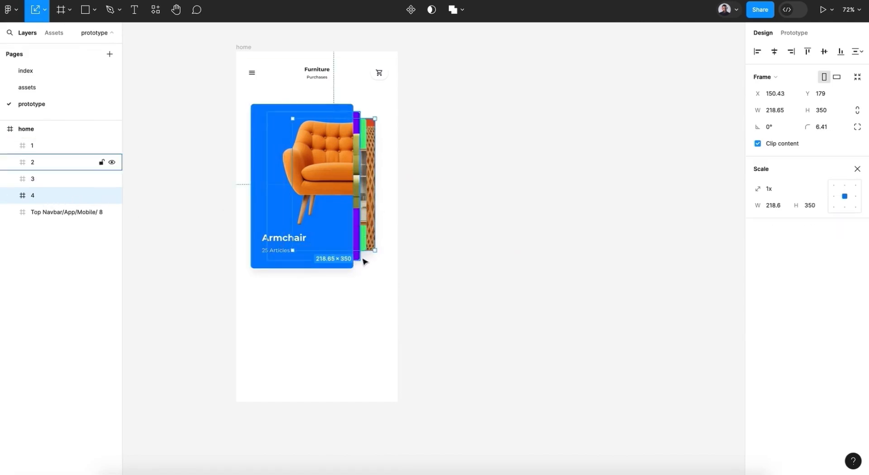
pyautogui.moveTo(368, 250); pyautogui.dragTo(369, 240)
pyautogui.hotkey('shift', 'Down')
pyautogui.hotkey('shift', 'Down')
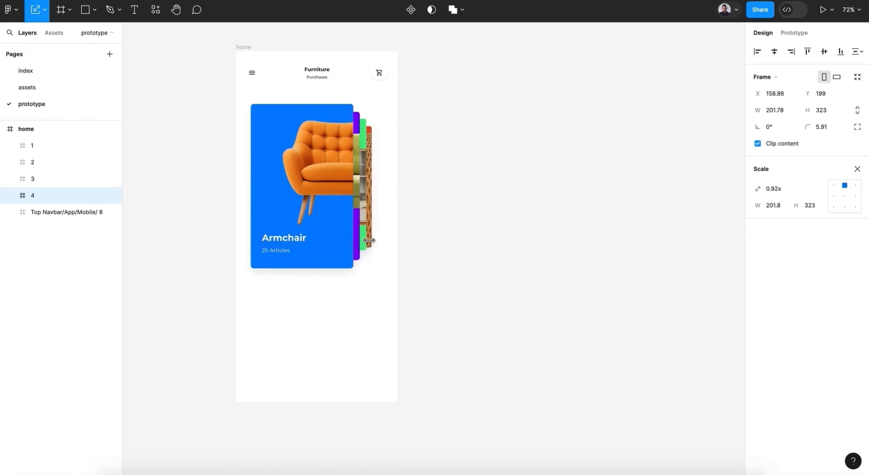
pyautogui.press('Up')
pyautogui.moveTo(369, 240); pyautogui.dragTo(371, 245)
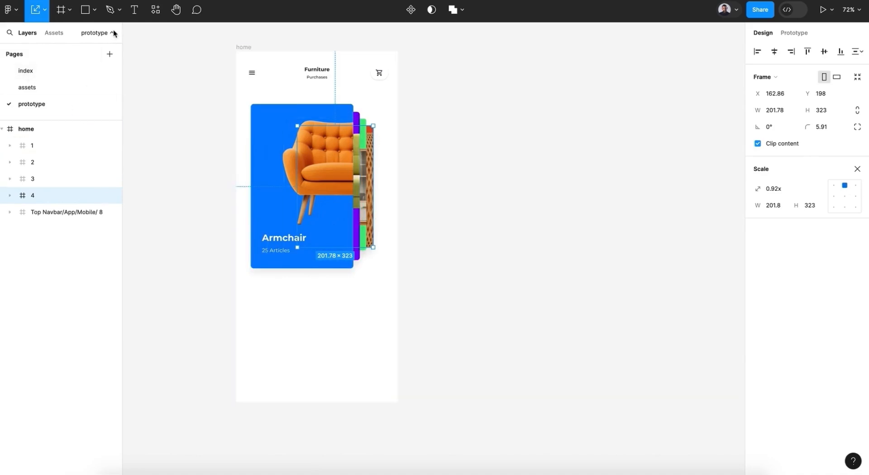
pyautogui.click(45, 10)
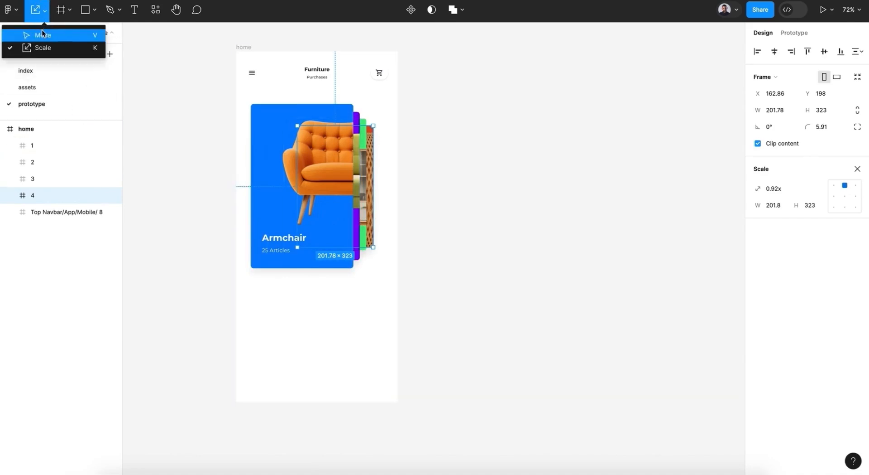
pyautogui.click(42, 30)
pyautogui.click(453, 122)
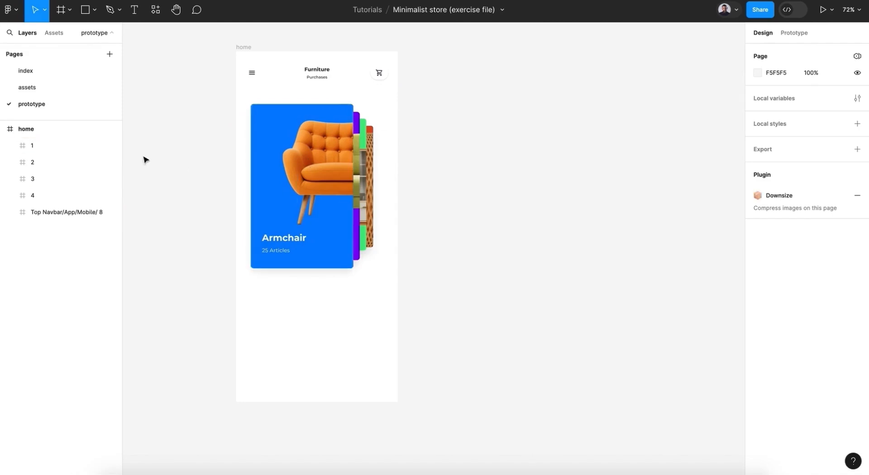
# Step: Shift cards 1 to 4 together 20 px to the right on the home screen
pyautogui.click(85, 146)
pyautogui.keyDown('shift'); pyautogui.click(69, 196); pyautogui.keyUp('shift')
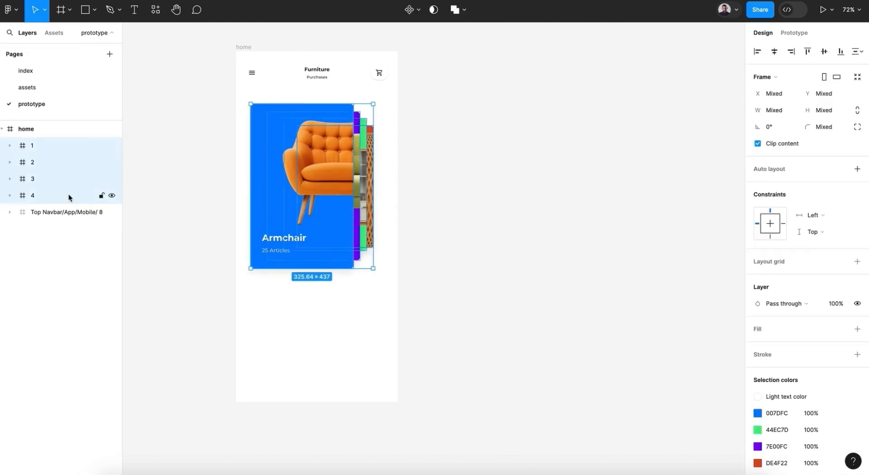
pyautogui.hotkey('shift', 'Right')
pyautogui.hotkey('shift', 'Right')
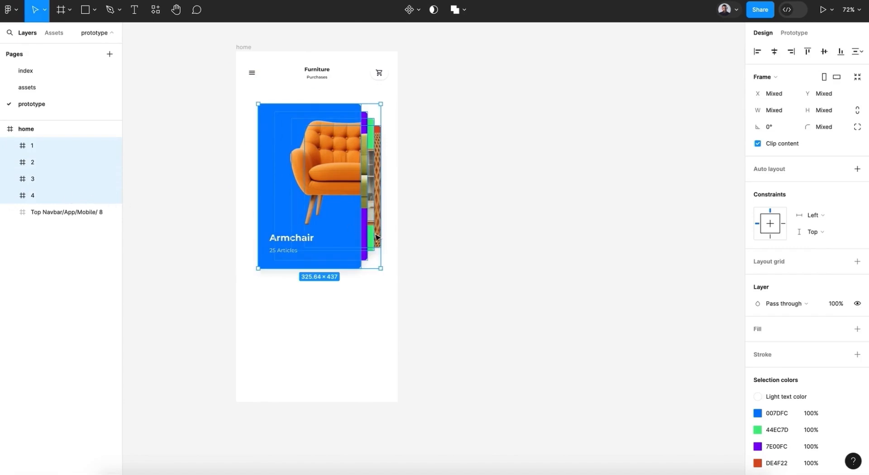
pyautogui.click(479, 273)
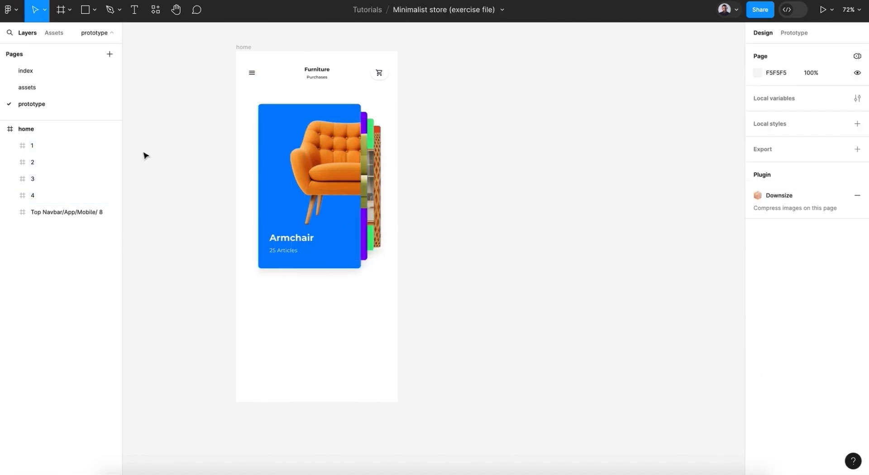
# Step: Copy the blue sofa product card from the assets page into the home frame and place it at X 32, Y 668
pyautogui.click(45, 89)
pyautogui.hscroll(8, 454, 240)
pyautogui.scroll(-2, 454, 240)
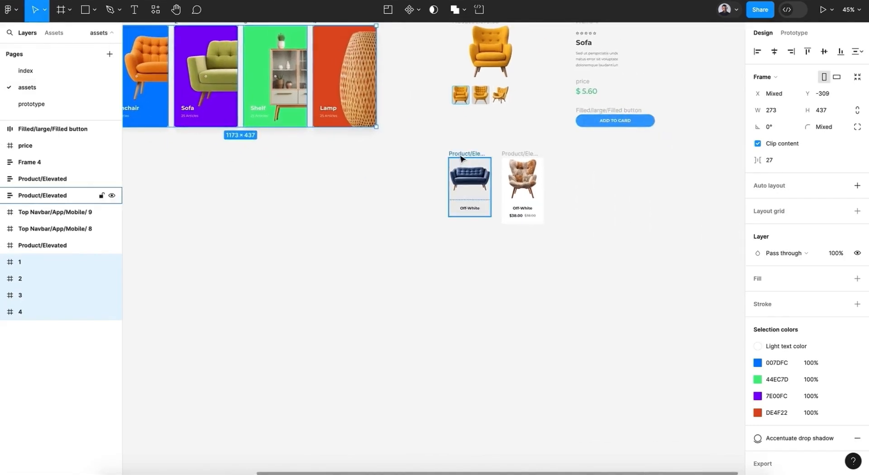
pyautogui.click(461, 156)
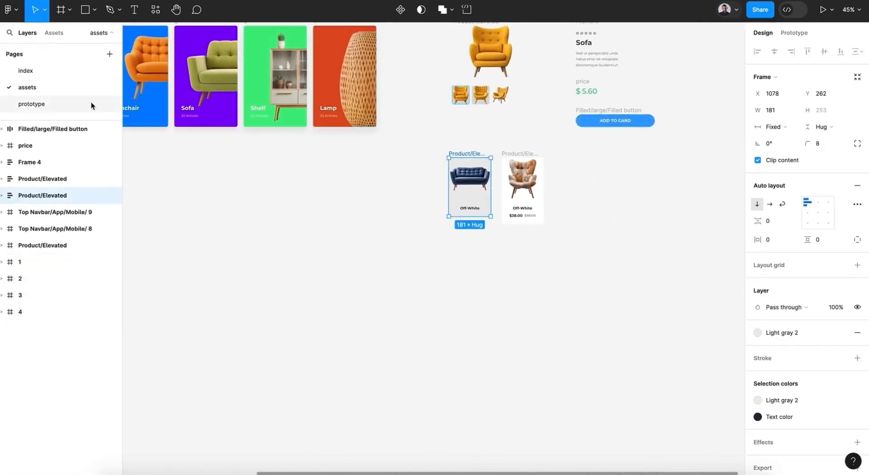
pyautogui.click(54, 100)
pyautogui.click(240, 47)
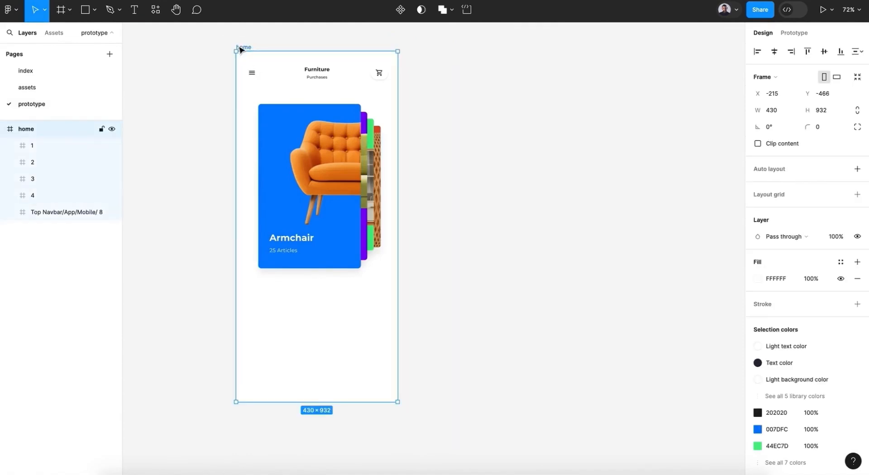
pyautogui.hotkey('ctrl', 'v')
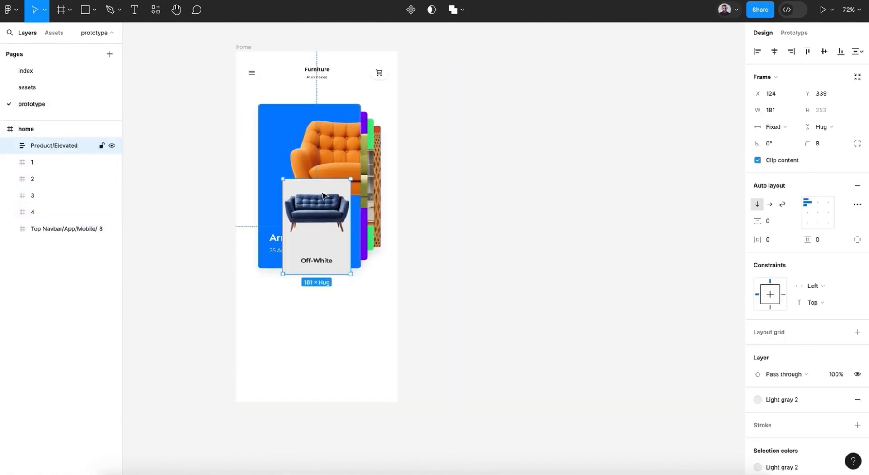
pyautogui.moveTo(317, 190); pyautogui.dragTo(285, 322)
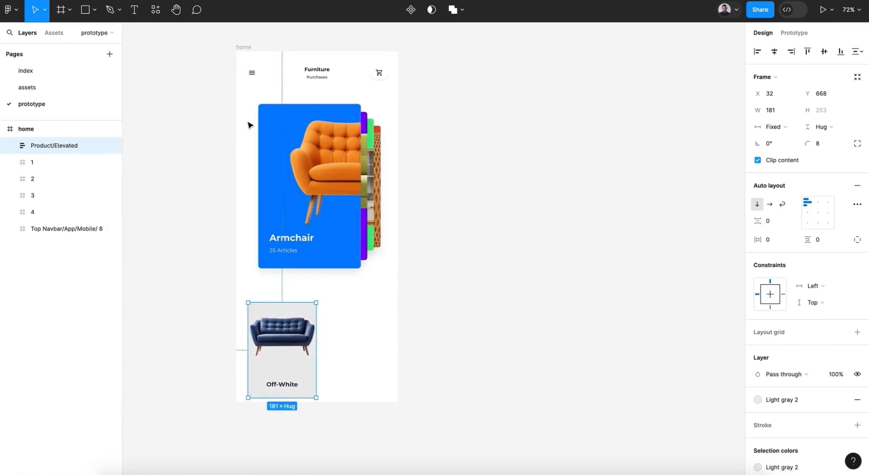
# Step: Move cards 1 to 4 together 20 px back to the left
pyautogui.click(43, 161)
pyautogui.keyDown('shift'); pyautogui.click(47, 212); pyautogui.keyUp('shift')
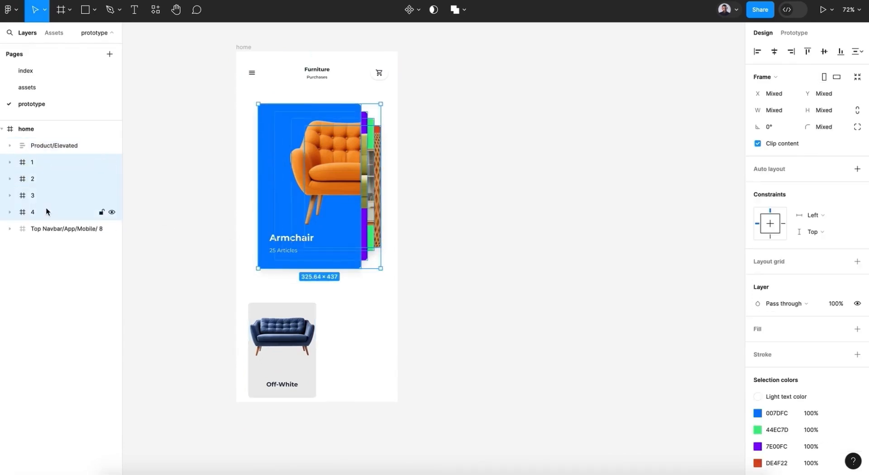
pyautogui.hotkey('shift', 'Left')
pyautogui.hotkey('shift', 'Left')
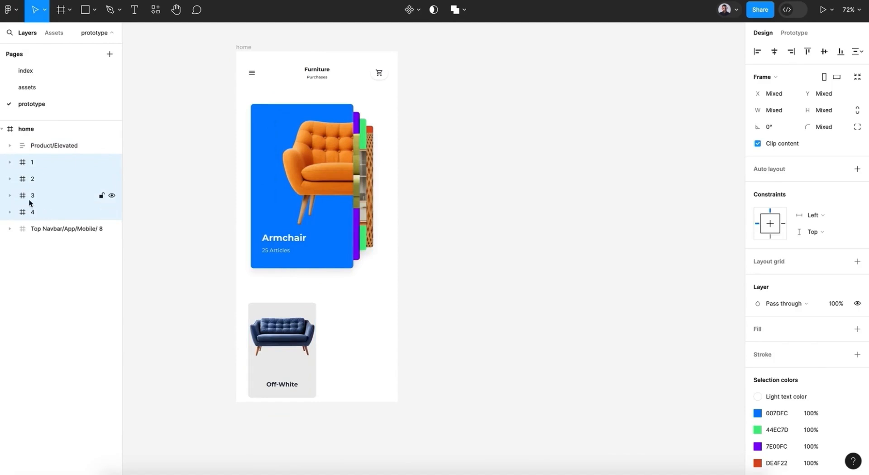
# Step: Widen the stack's offsets by moving cards 2 to 4 right by 10 px, and cards 3 and 4 another 10 px
pyautogui.click(30, 199)
pyautogui.click(33, 181)
pyautogui.keyDown('shift'); pyautogui.click(33, 211); pyautogui.keyUp('shift')
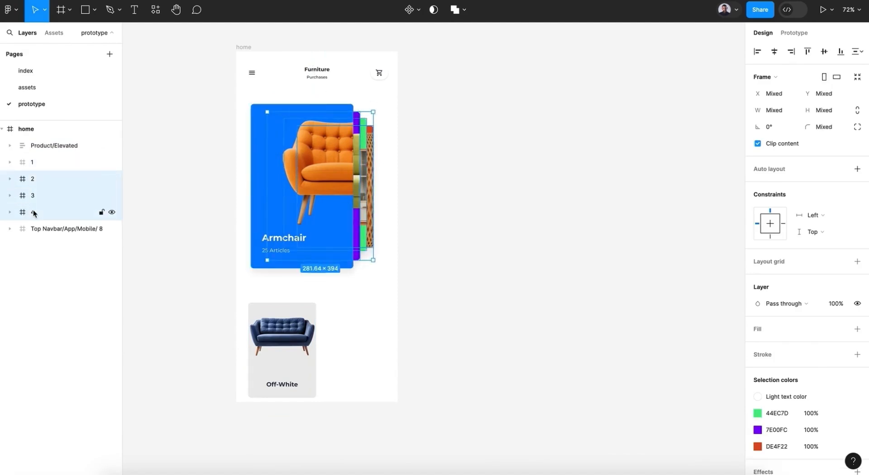
pyautogui.hotkey('shift', 'Right')
pyautogui.click(36, 199)
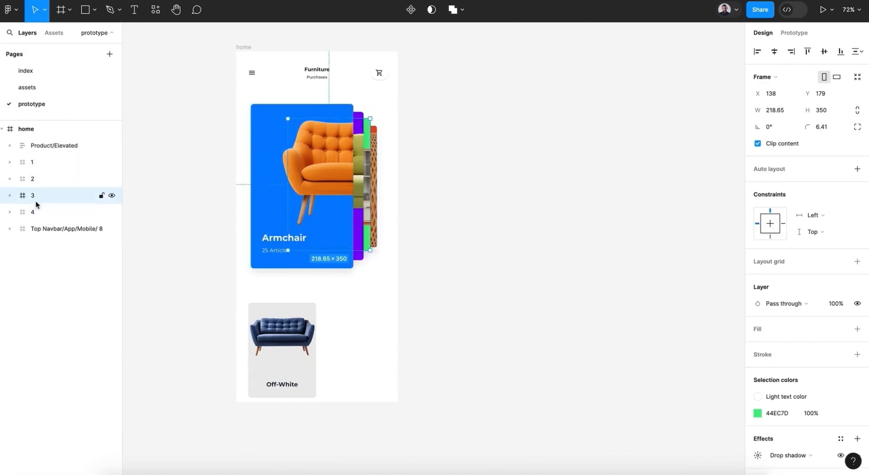
pyautogui.keyDown('shift'); pyautogui.click(37, 211); pyautogui.keyUp('shift')
pyautogui.hotkey('shift', 'Right')
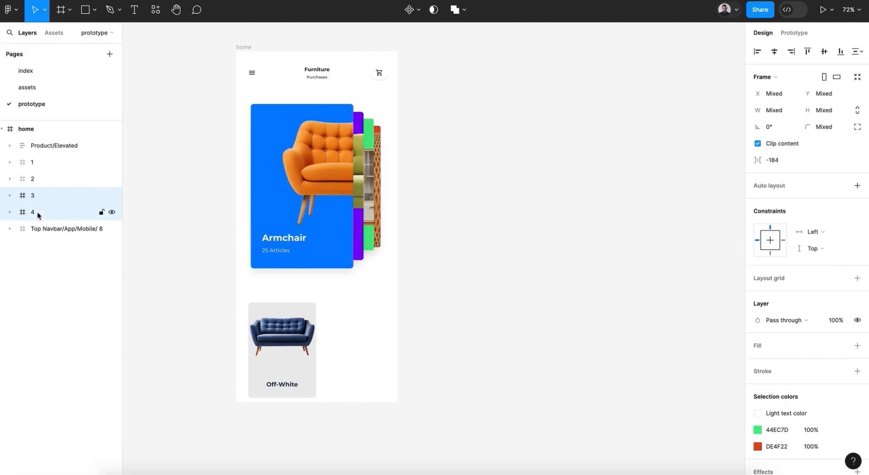
pyautogui.click(38, 211)
pyautogui.hotkey('shift', 'Right')
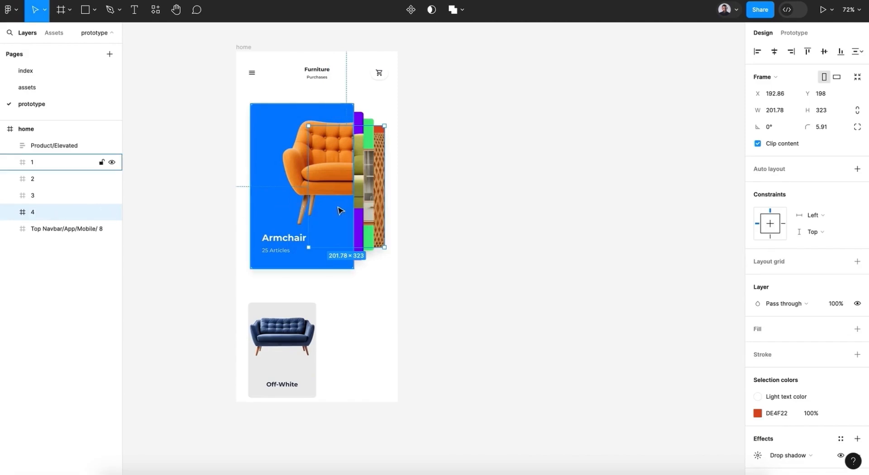
pyautogui.hotkey('shift', 'Left')
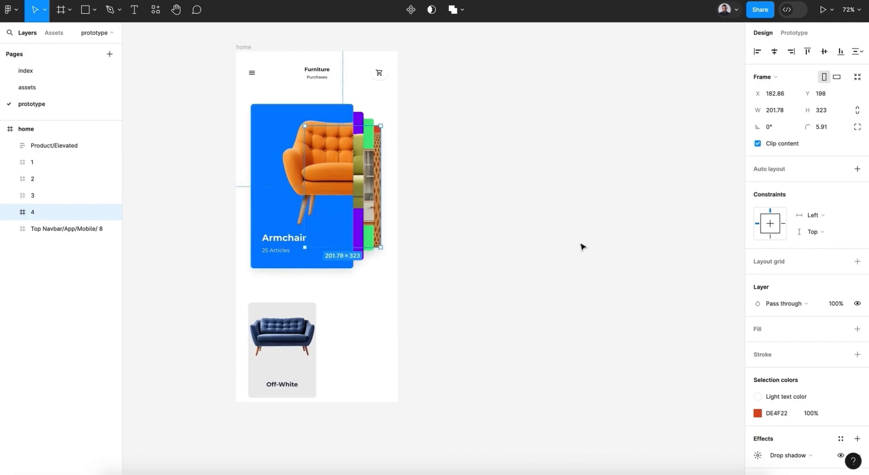
pyautogui.click(581, 246)
# Step: Duplicate the Off-White product card and place the copy beside it at X 232, Y 668
pyautogui.click(273, 373)
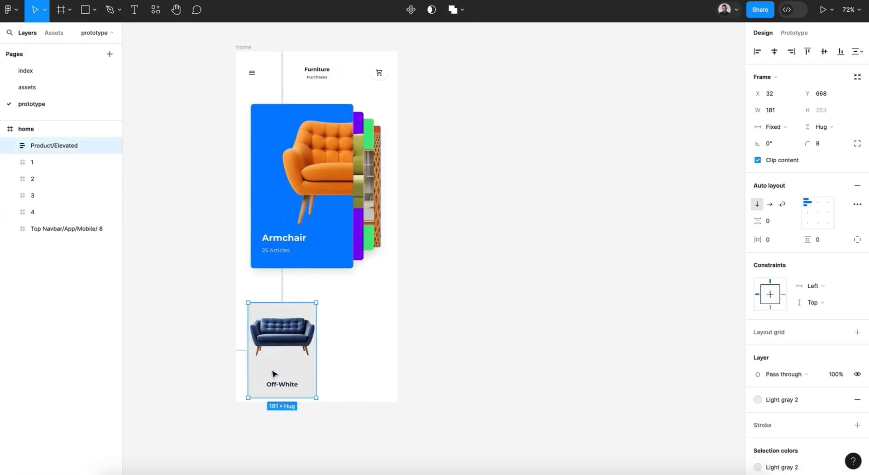
pyautogui.hotkey('ctrl', 'd')
pyautogui.moveTo(273, 374); pyautogui.dragTo(349, 377)
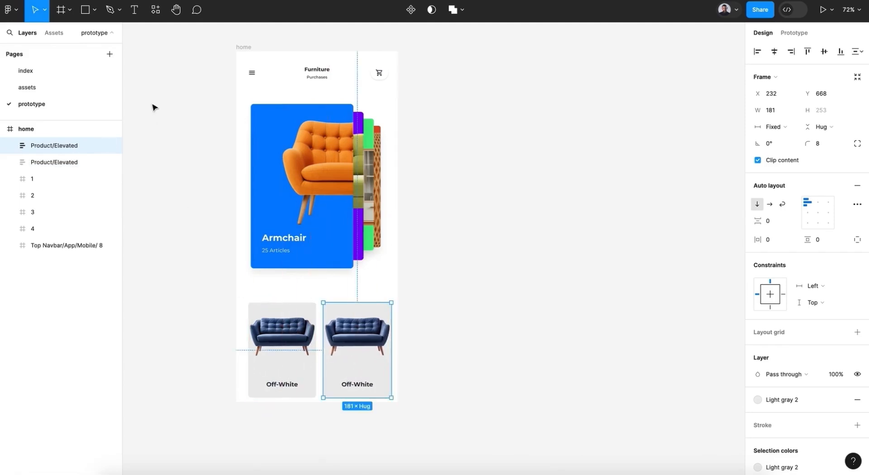
# Step: Add a left-aligned "Featured" heading above the product cards
pyautogui.click(127, 14)
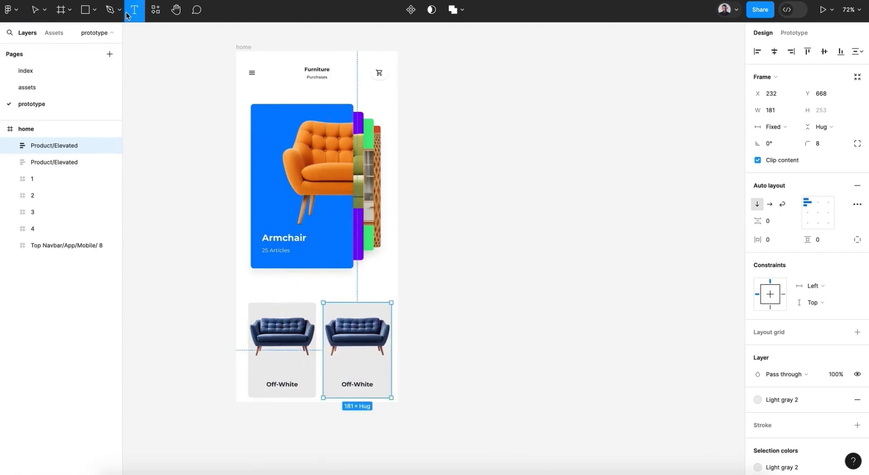
pyautogui.click(248, 284)
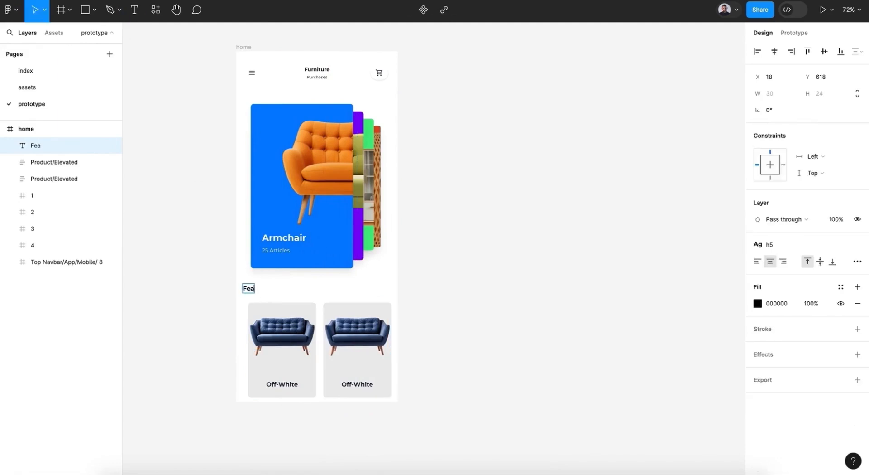
pyautogui.write('Featured')
pyautogui.click(758, 262)
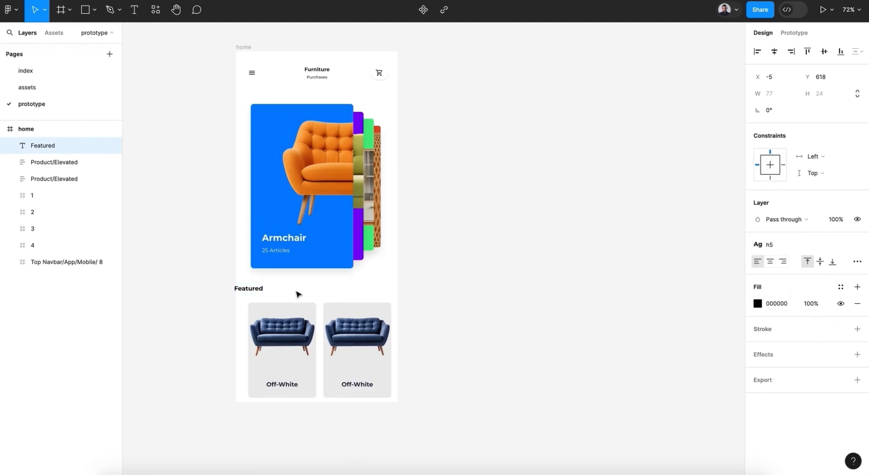
# Step: Try to change the Featured heading's fill to dark grey 3D3D3D
pyautogui.click(758, 302)
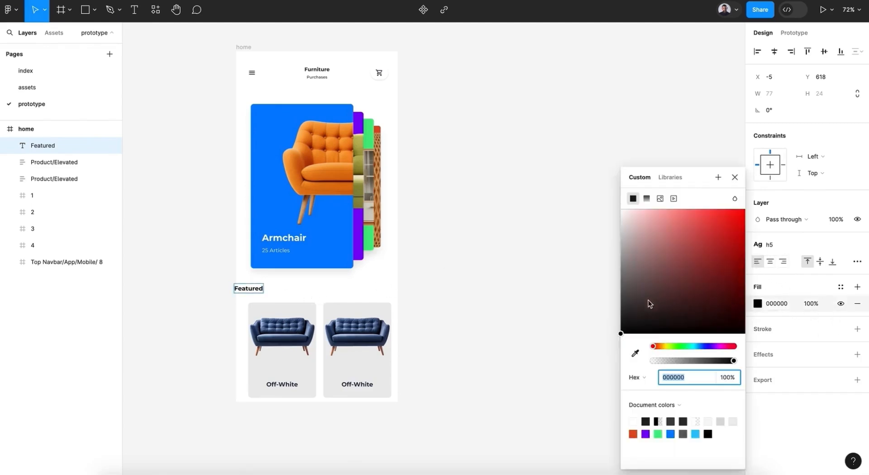
pyautogui.moveTo(648, 300); pyautogui.dragTo(622, 295)
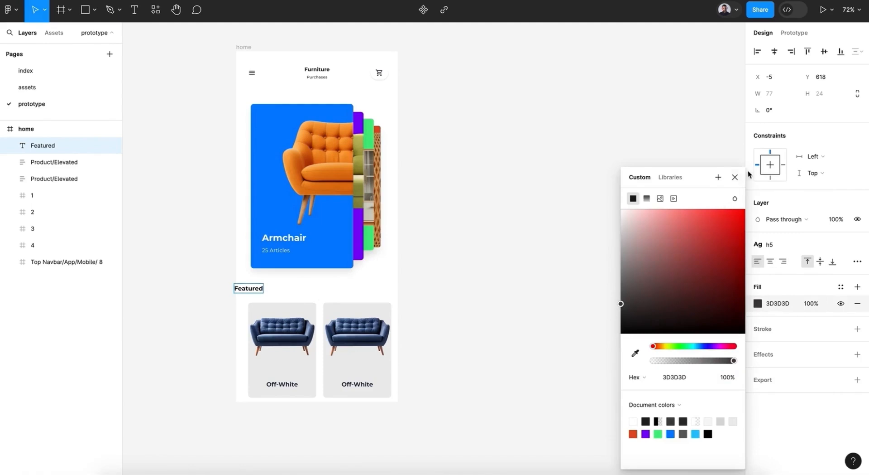
pyautogui.click(735, 177)
# Step: Move the Featured heading to X 34, Y 621 and set its fill to dark grey 363636
pyautogui.click(255, 289)
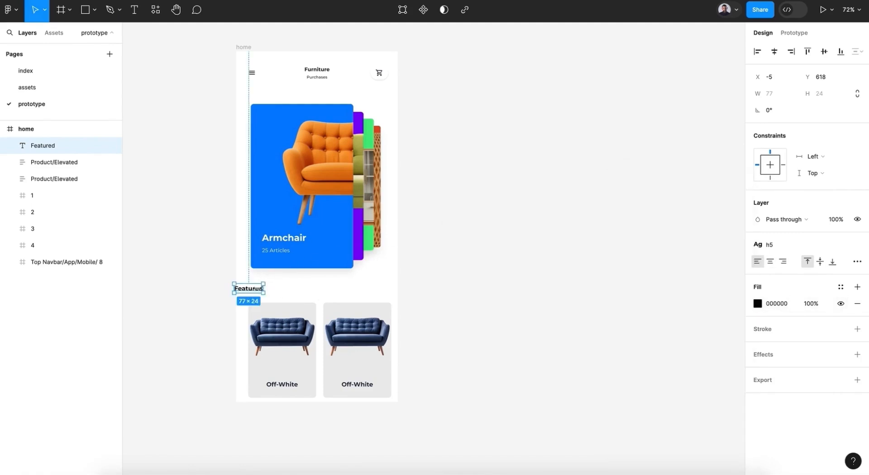
pyautogui.moveTo(257, 289); pyautogui.dragTo(272, 290)
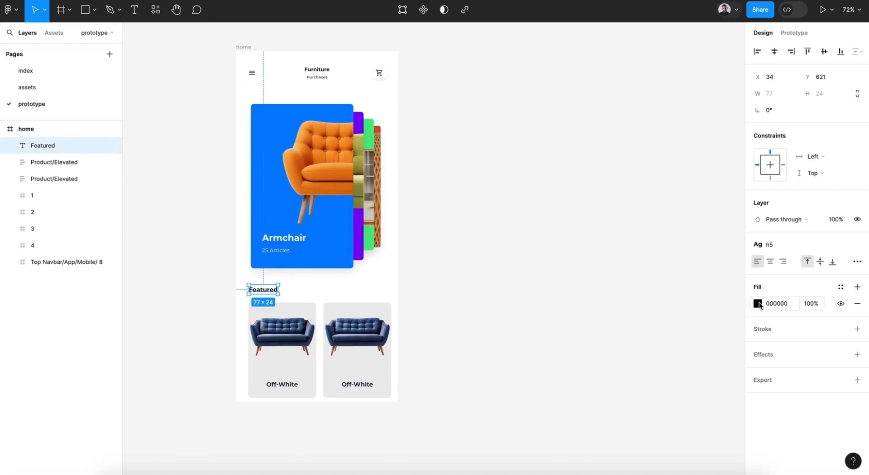
pyautogui.click(760, 305)
pyautogui.moveTo(731, 291); pyautogui.dragTo(583, 314)
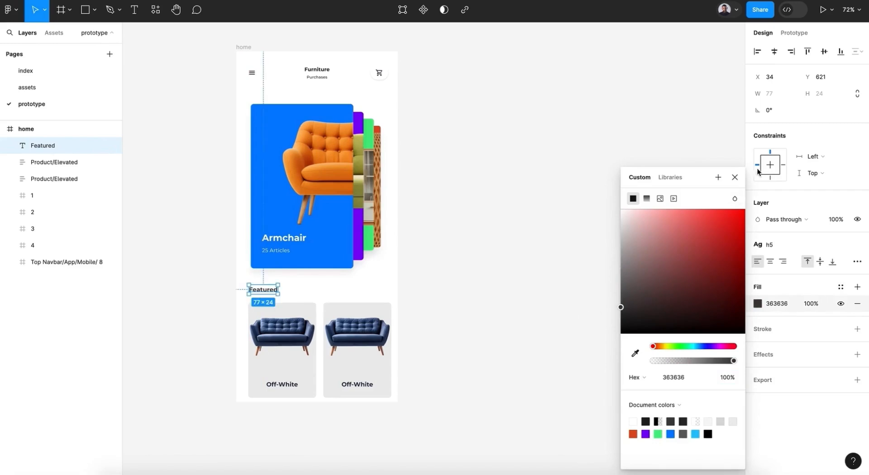
pyautogui.click(736, 177)
pyautogui.click(457, 285)
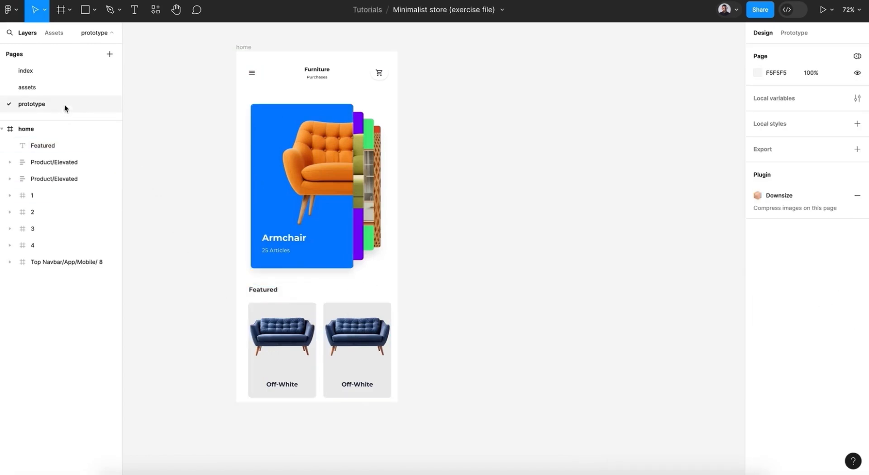
pyautogui.scroll(-3, 442, 336)
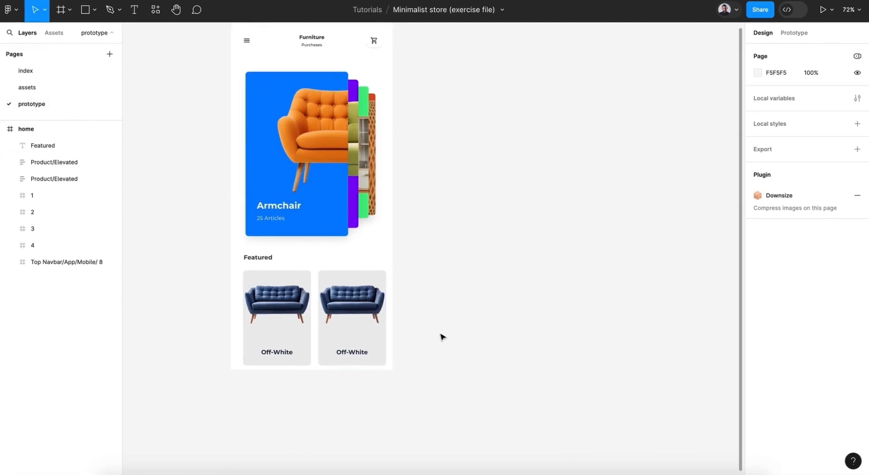
pyautogui.scroll(1, 442, 336)
pyautogui.hscroll(1, 442, 336)
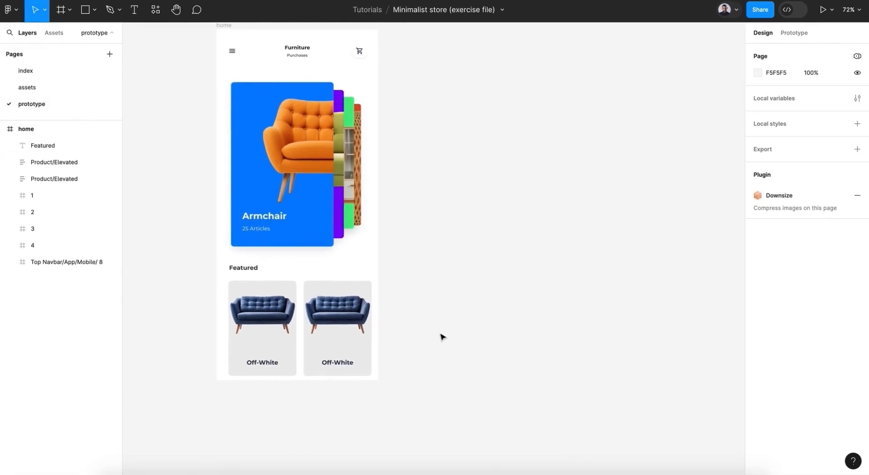
pyautogui.keyDown('super'); pyautogui.click(337, 305); pyautogui.keyUp('super')
pyautogui.click(486, 319)
pyautogui.scroll(1, 486, 318)
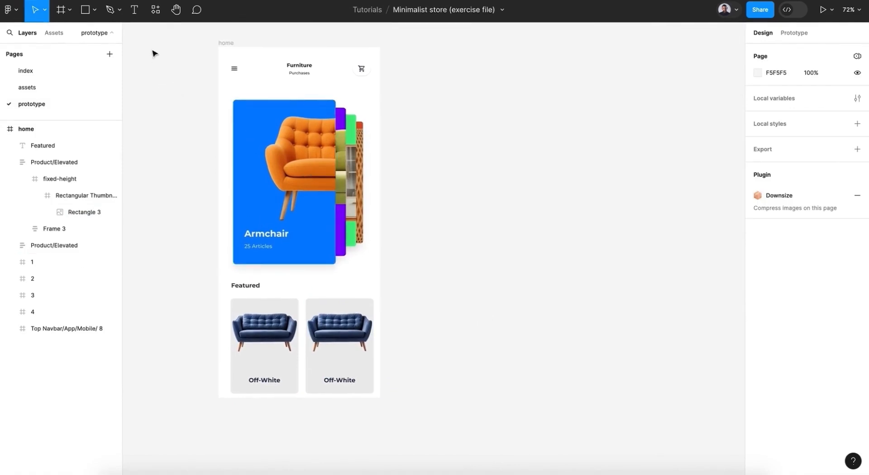
pyautogui.click(256, 294)
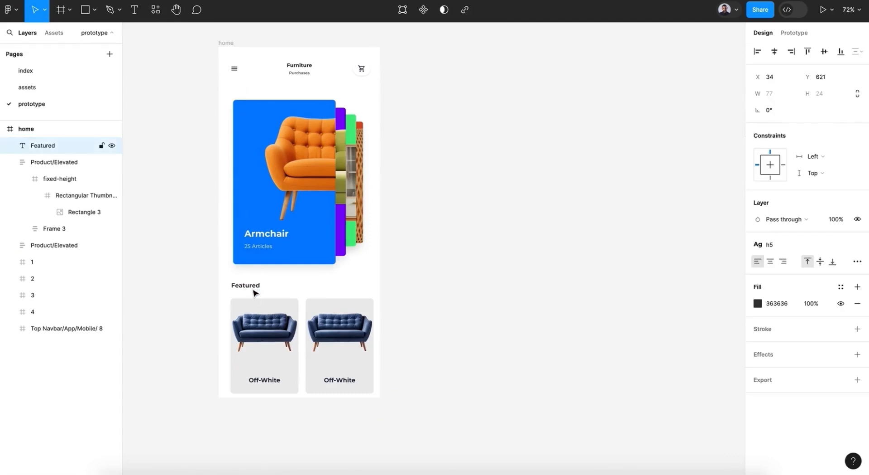
pyautogui.click(493, 327)
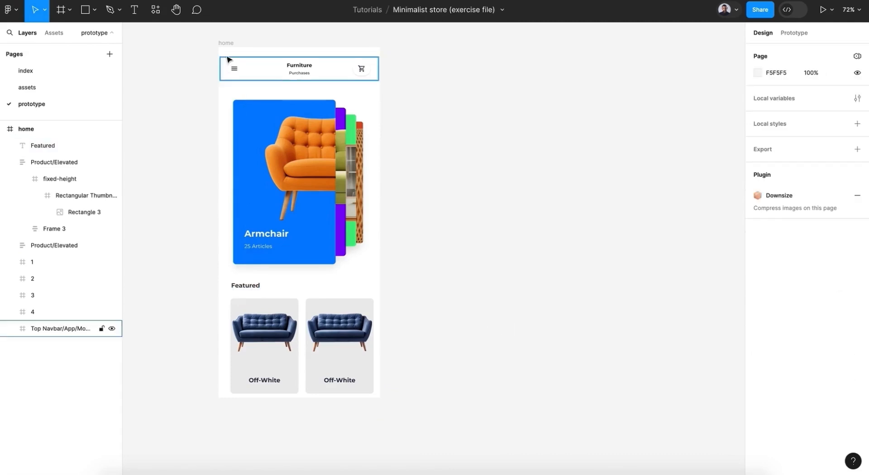
# Step: Duplicate the home frame beside the original
pyautogui.click(225, 43)
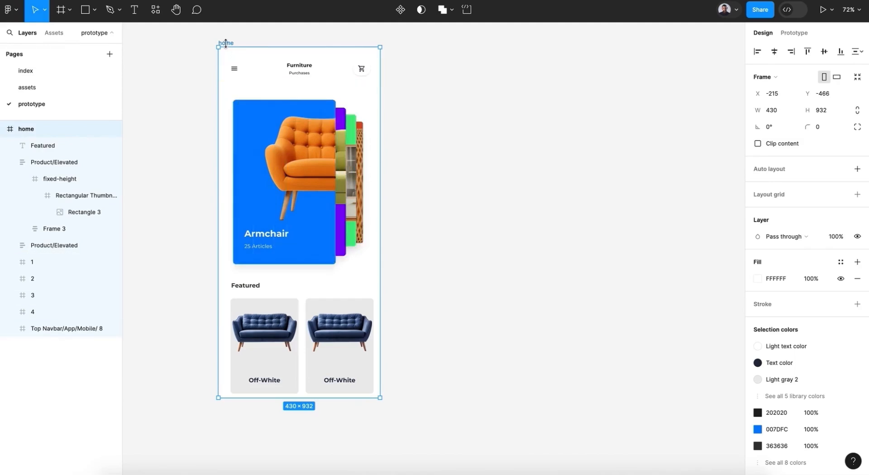
pyautogui.hotkey('ctrl', 'd')
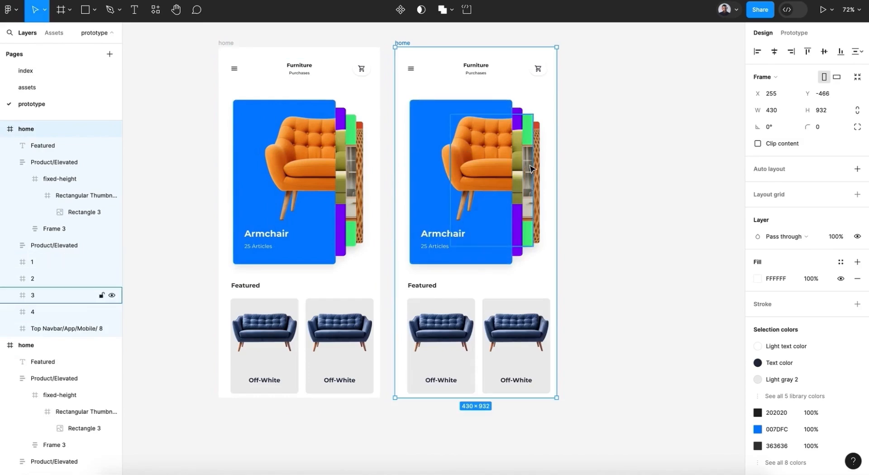
pyautogui.hscroll(4, 531, 169)
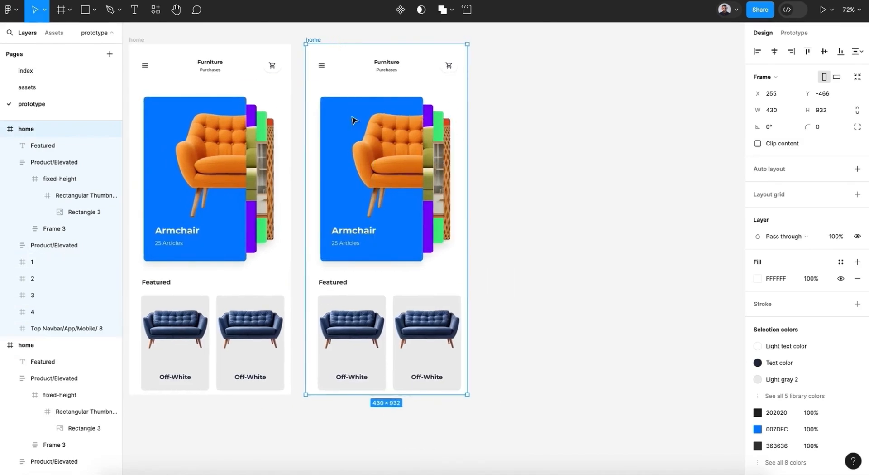
pyautogui.hscroll(-4, 354, 120)
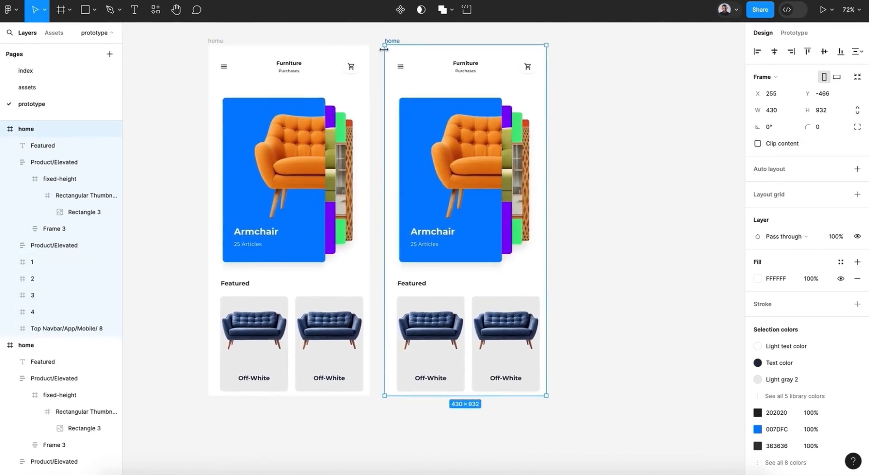
# Step: Find the carousel card layers of the duplicated home frame in the layer list and collapse its first product card's nested layers
pyautogui.click(4, 129)
pyautogui.click(451, 157)
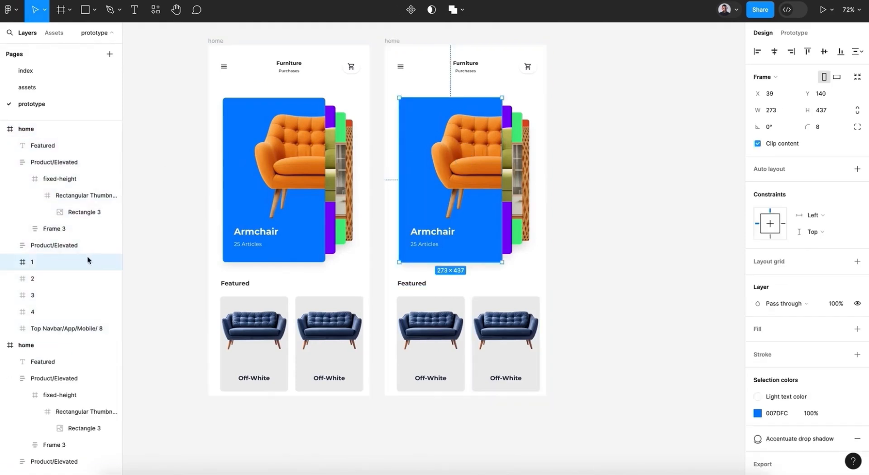
pyautogui.click(4, 130)
pyautogui.click(19, 146)
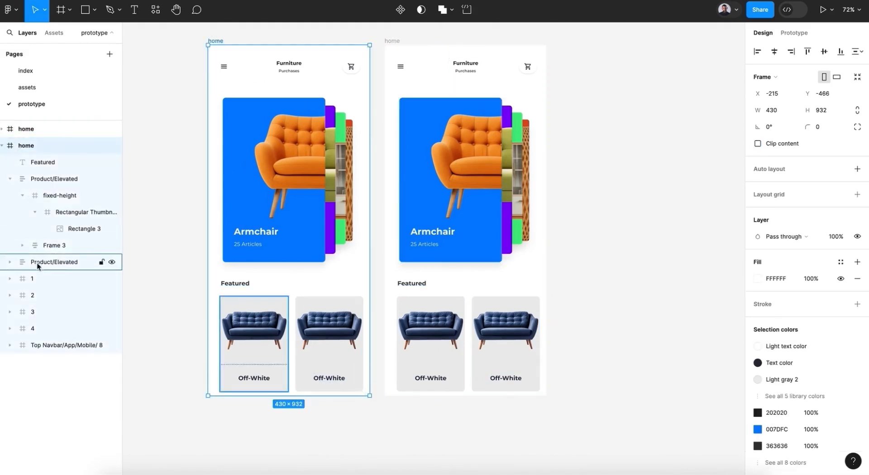
pyautogui.click(38, 284)
pyautogui.click(446, 222)
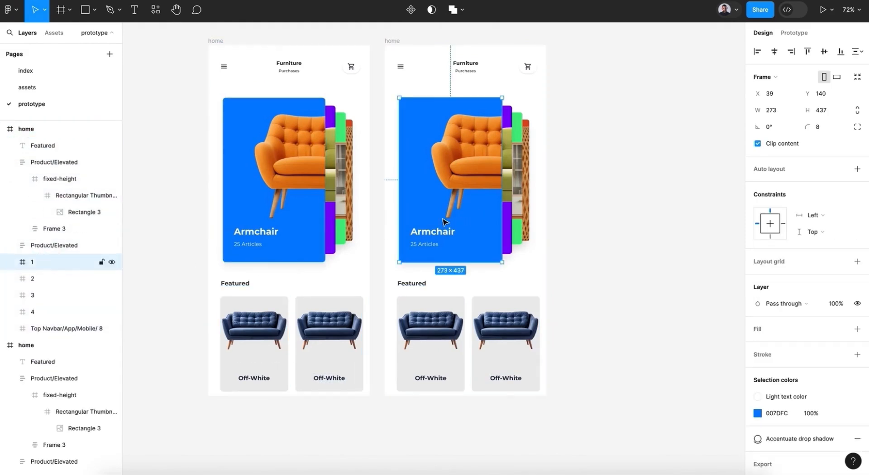
pyautogui.click(10, 162)
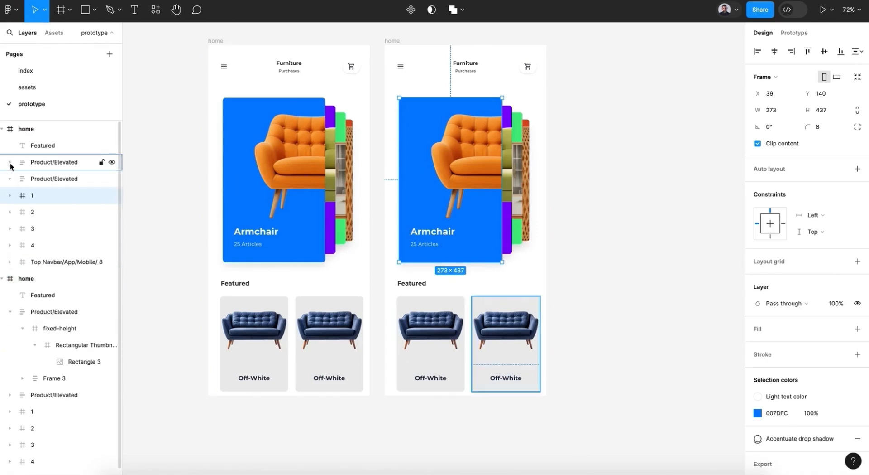
# Step: In the duplicated home frame, reorder the Featured heading and both product cards below the four carousel cards and the top navbar above them
pyautogui.click(40, 166)
pyautogui.keyDown('shift'); pyautogui.click(44, 177); pyautogui.keyUp('shift')
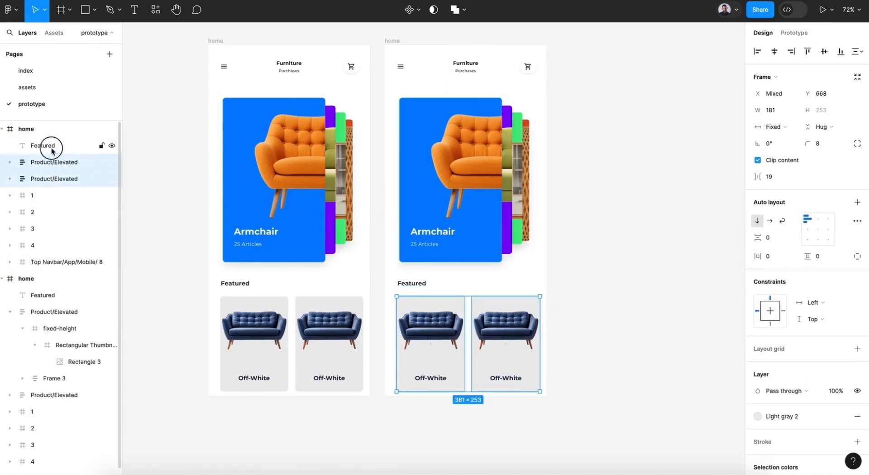
pyautogui.keyDown('shift'); pyautogui.click(52, 147); pyautogui.keyUp('shift')
pyautogui.moveTo(51, 149); pyautogui.dragTo(54, 258)
pyautogui.click(54, 263)
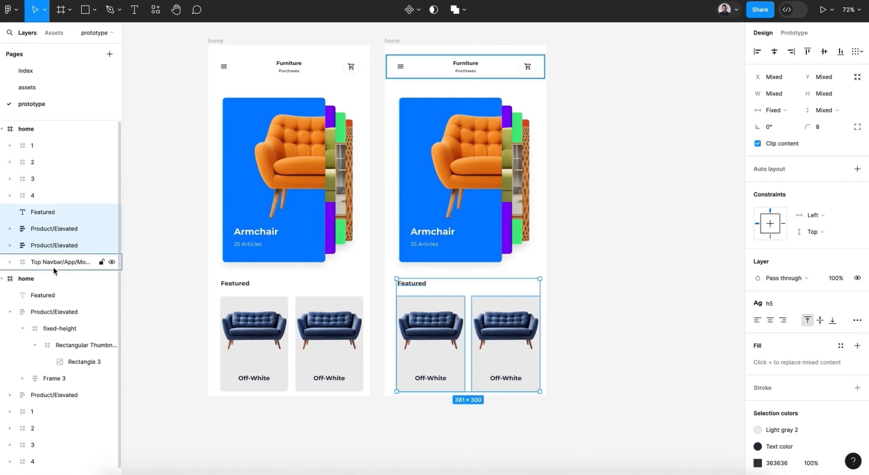
pyautogui.moveTo(51, 147); pyautogui.dragTo(51, 139)
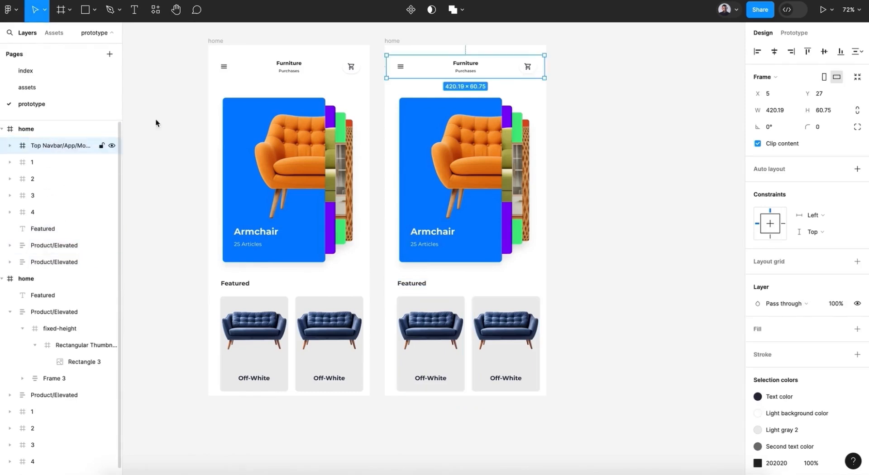
# Step: Reorder the original home frame's layers: top navbar first, then cards 1 to 4, Featured heading, and the two product cards
pyautogui.click(397, 41)
pyautogui.click(281, 145)
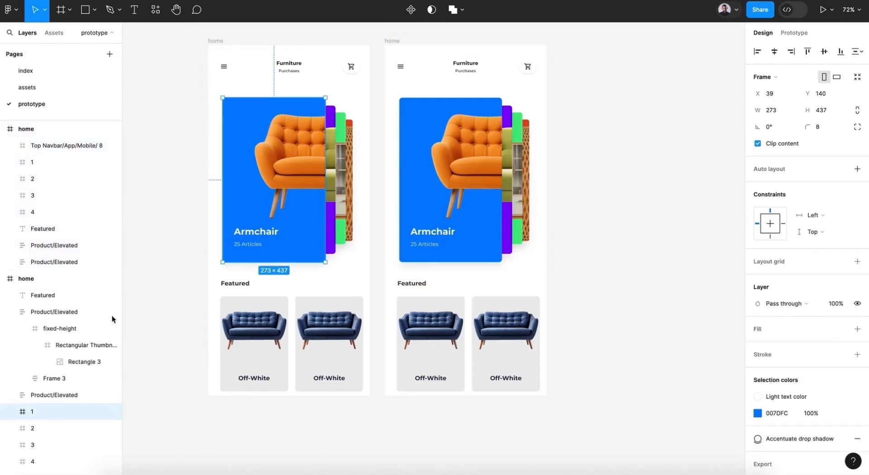
pyautogui.scroll(-1, 81, 353)
pyautogui.click(10, 304)
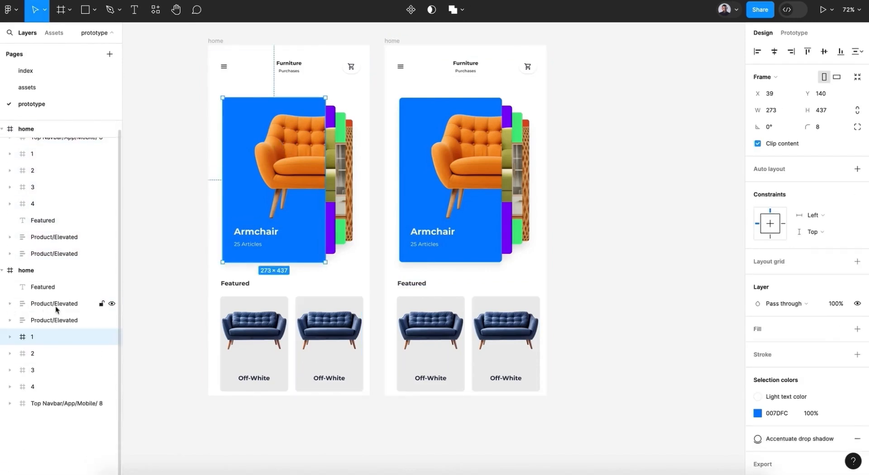
pyautogui.click(56, 320)
pyautogui.keyDown('shift'); pyautogui.click(43, 287); pyautogui.keyUp('shift')
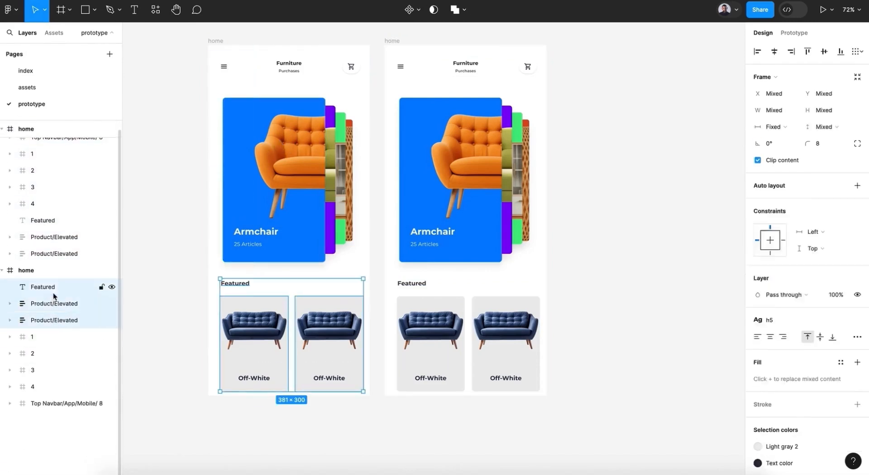
pyautogui.moveTo(55, 302); pyautogui.dragTo(50, 285)
# Step: Move the duplicated frame's blue Armchair card left to X -231 and clip the frame's content
pyautogui.click(43, 203)
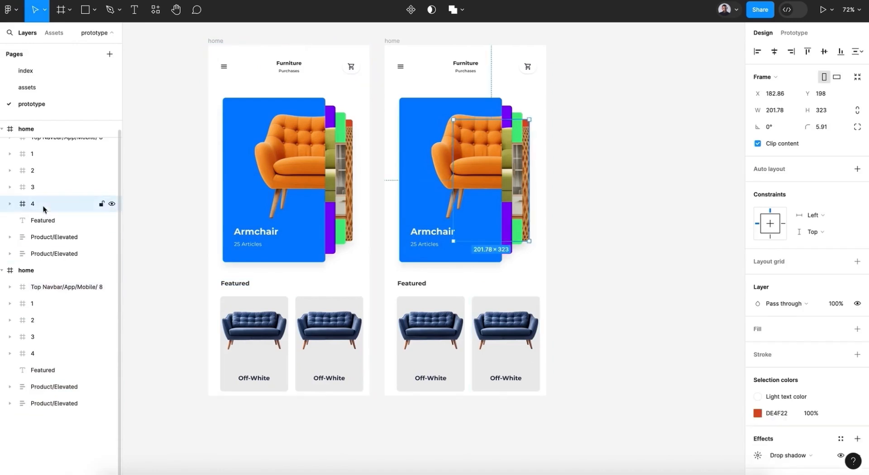
pyautogui.keyDown('shift'); pyautogui.click(42, 156); pyautogui.keyUp('shift')
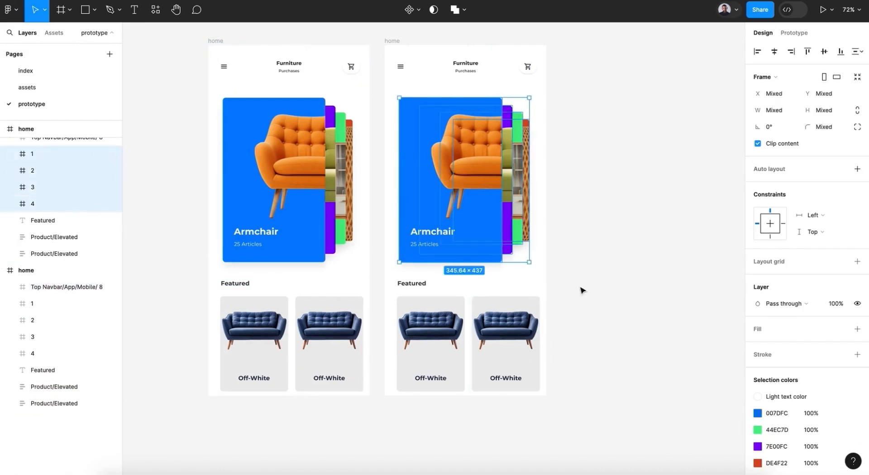
pyautogui.click(464, 221)
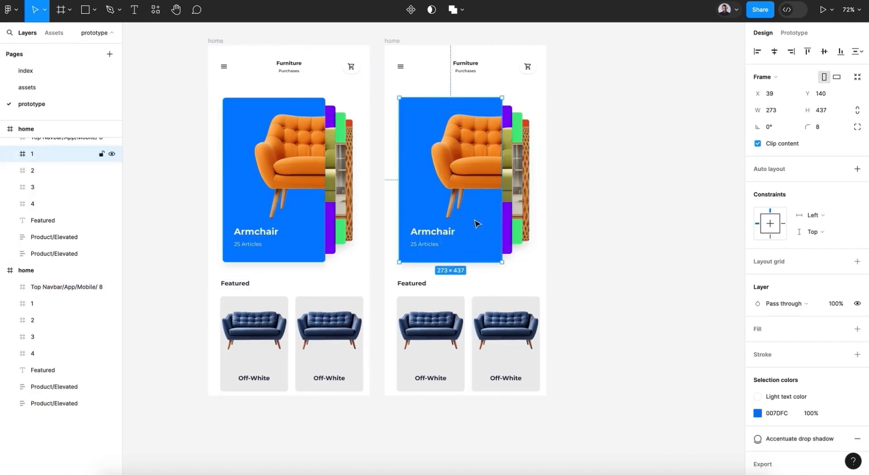
pyautogui.hotkey('shift', 'Left')
pyautogui.hotkey('shift', 'Left')
pyautogui.hotkey('shift', 'Left')
pyautogui.hotkey('shift', 'Left')
pyautogui.hotkey('shift', 'Left')
pyautogui.hotkey('shift', 'Left')
pyautogui.hotkey('shift', 'Left')
pyautogui.hotkey('shift', 'Left')
pyautogui.hotkey('shift', 'Left')
pyautogui.hotkey('shift', 'Left')
pyautogui.hotkey('shift', 'Left')
pyautogui.hotkey('shift', 'Left')
pyautogui.hotkey('shift', 'Left')
pyautogui.hotkey('shift', 'Left')
pyautogui.hotkey('shift', 'Left')
pyautogui.hotkey('shift', 'Left')
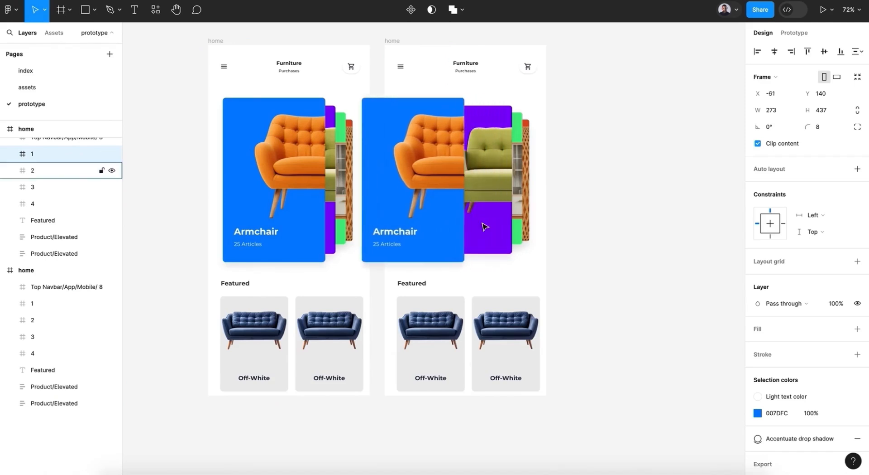
pyautogui.hotkey('shift', 'Left')
pyautogui.hotkey('shift', 'Left')
pyautogui.hotkey('shift', 'Left')
pyautogui.hotkey('shift', 'Left')
pyautogui.hotkey('shift', 'Left')
pyautogui.hotkey('shift', 'Left')
pyautogui.hotkey('shift', 'Left')
pyautogui.hotkey('shift', 'Left')
pyautogui.hotkey('shift', 'Left')
pyautogui.hotkey('shift', 'Left')
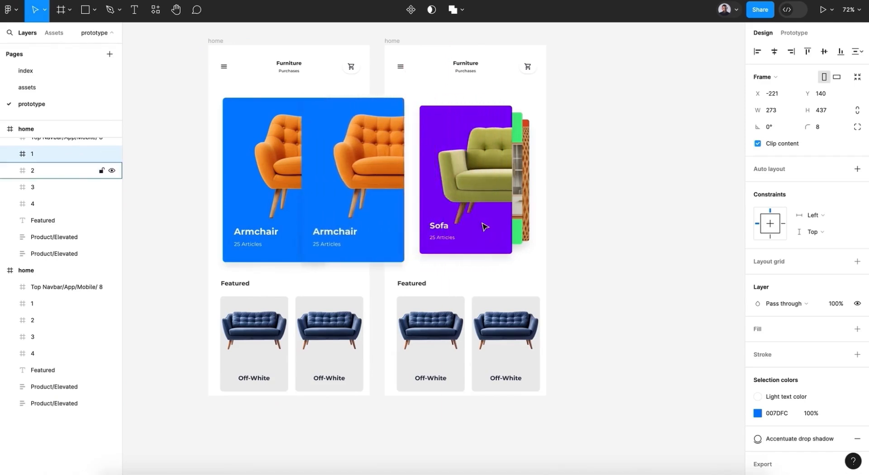
pyautogui.hotkey('shift', 'Left')
pyautogui.click(399, 42)
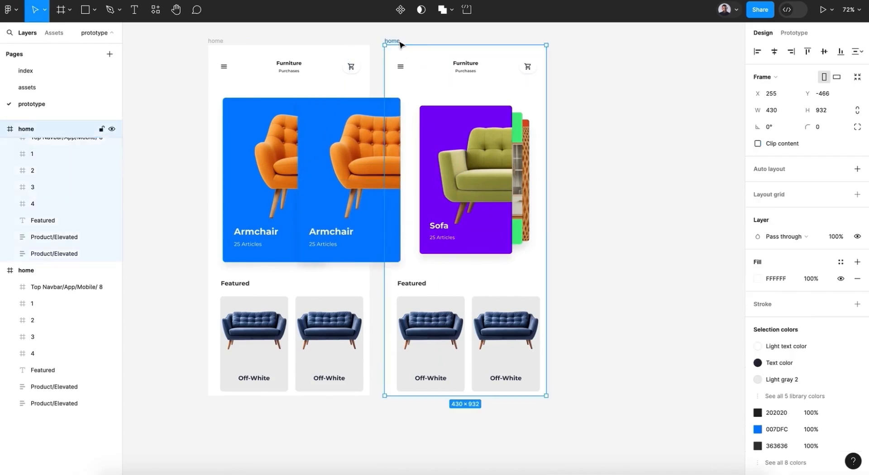
pyautogui.click(758, 144)
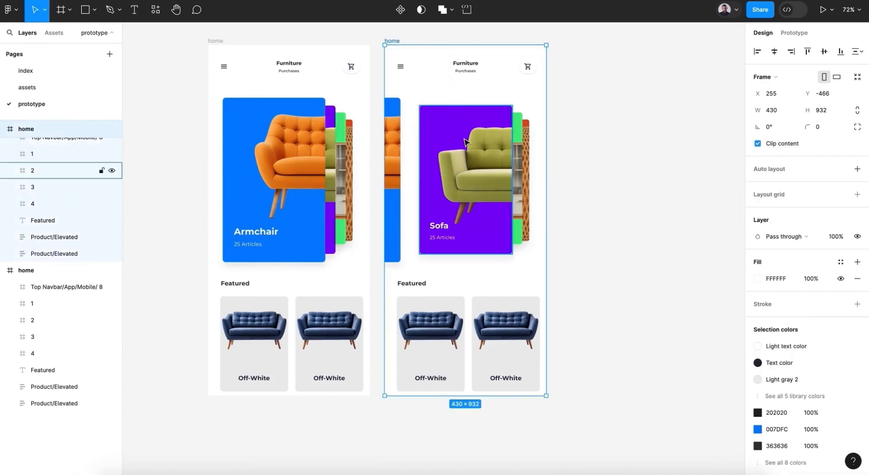
# Step: Scale the purple Sofa card in the second home frame to 273 × 437 and place it at X 69.57, Y 140
pyautogui.click(460, 188)
pyautogui.press('k')
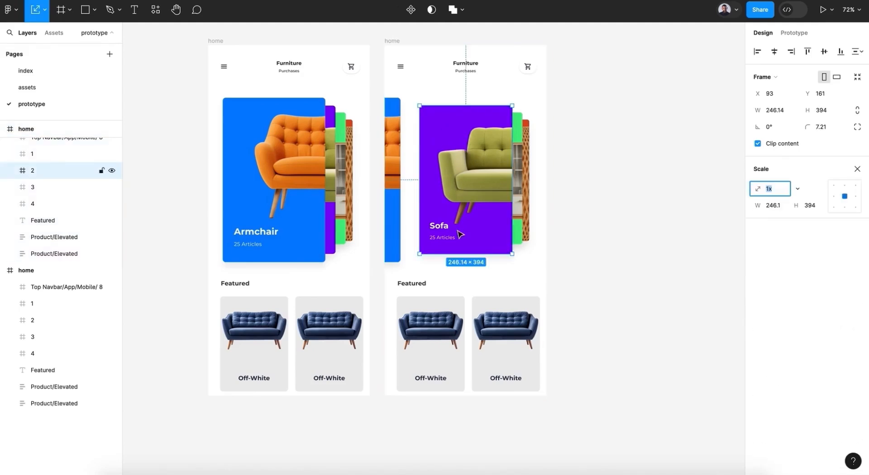
pyautogui.moveTo(451, 253); pyautogui.dragTo(450, 261)
pyautogui.moveTo(465, 105); pyautogui.dragTo(461, 97)
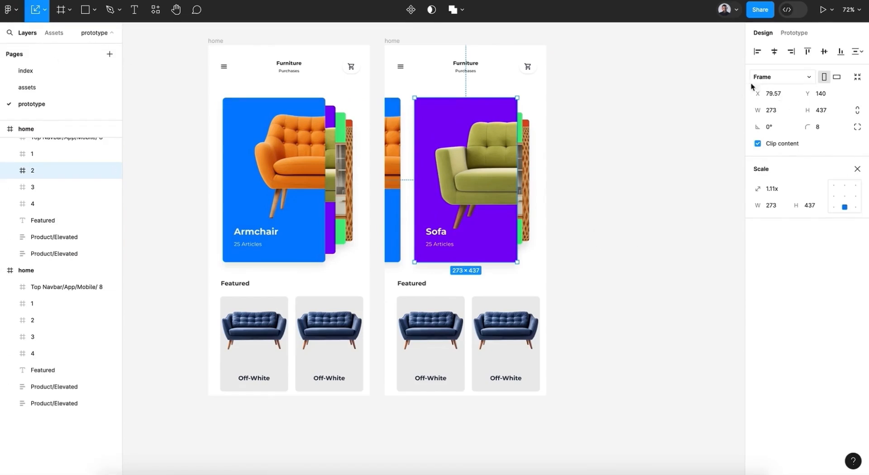
pyautogui.click(42, 18)
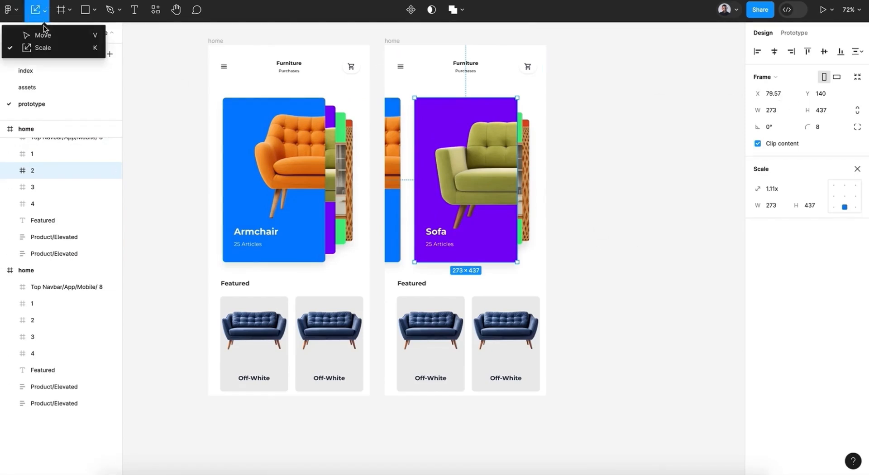
pyautogui.click(44, 35)
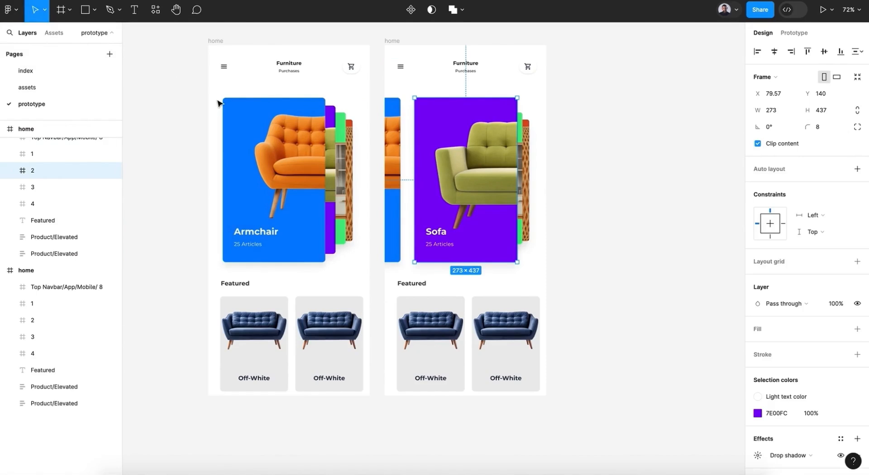
pyautogui.hotkey('shift', 'Left')
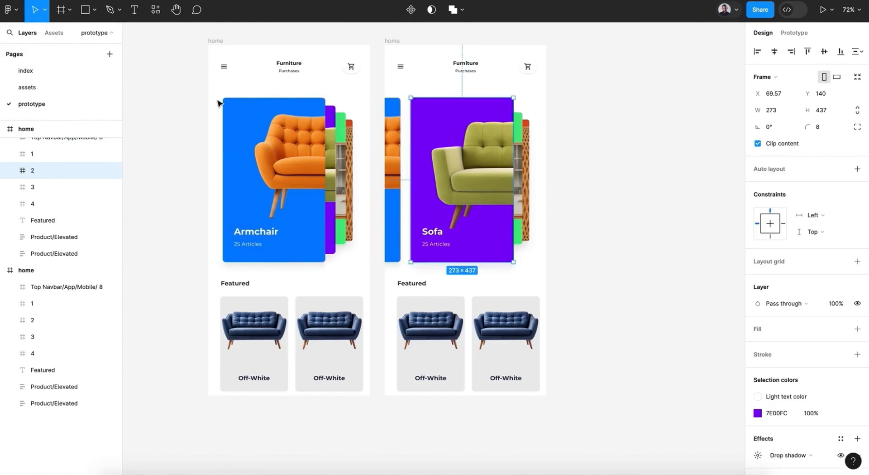
# Step: Set the Armchair card's layer opacity to 20% in the second home frame
pyautogui.click(395, 157)
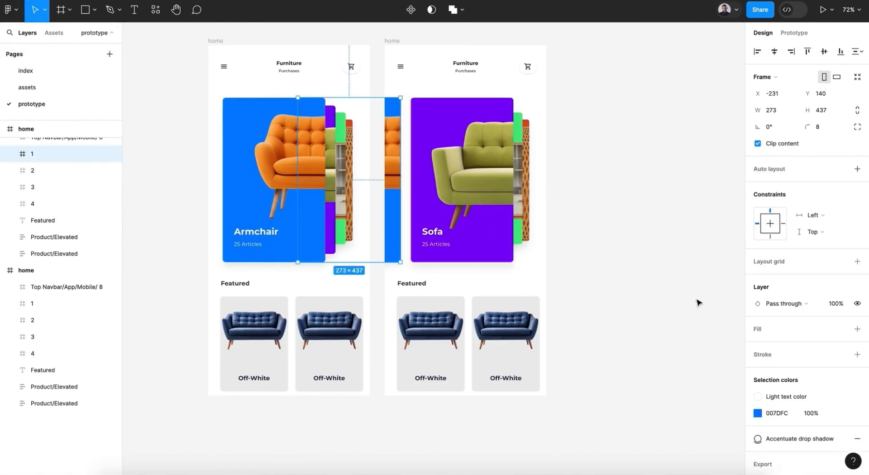
pyautogui.scroll(-1, 810, 362)
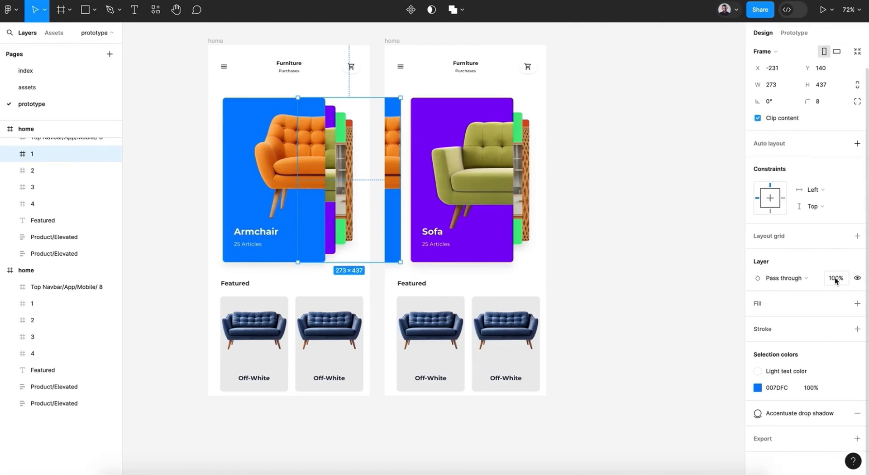
pyautogui.click(836, 278)
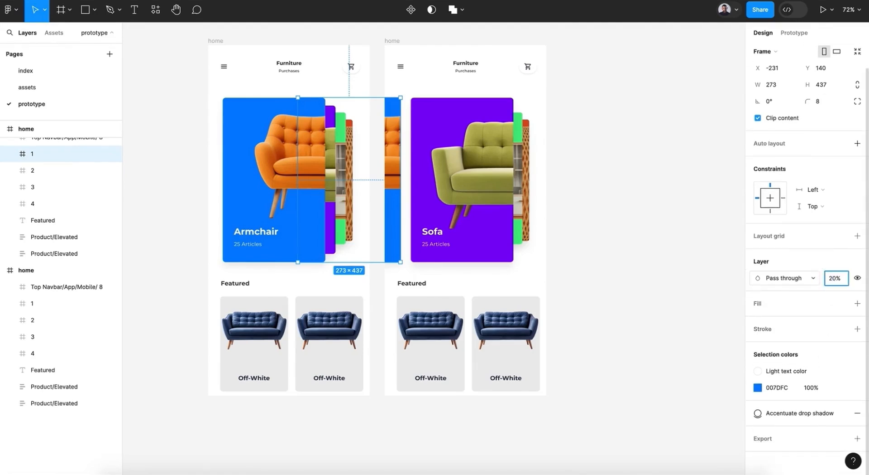
pyautogui.write('20')
pyautogui.press('Return')
pyautogui.click(607, 287)
# Step: Duplicate the second home frame to make a third carousel state beside it
pyautogui.hscroll(4, 432, 123)
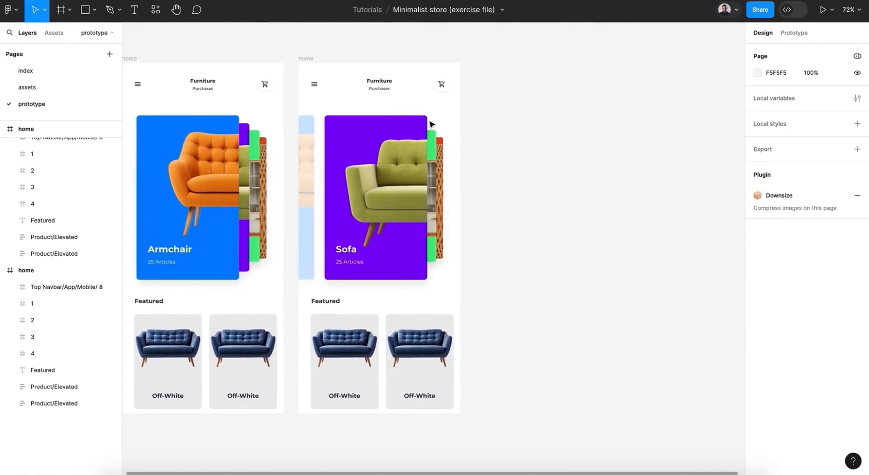
pyautogui.click(306, 59)
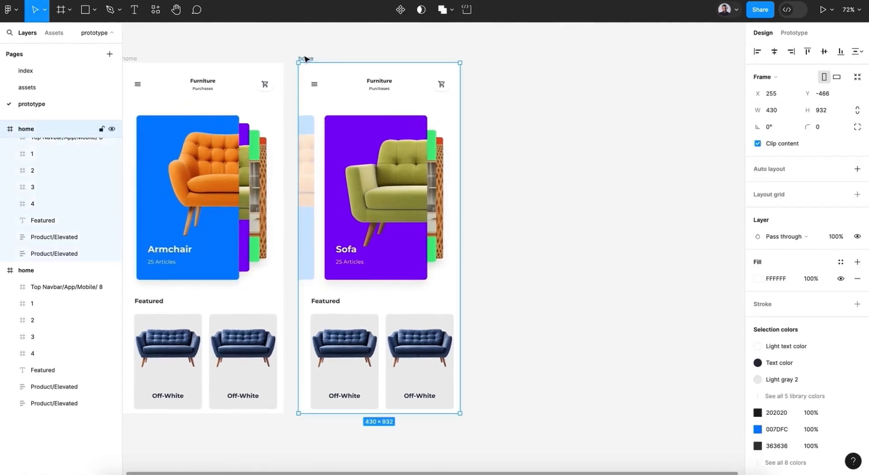
pyautogui.hotkey('ctrl', 'd')
pyautogui.hscroll(4, 306, 58)
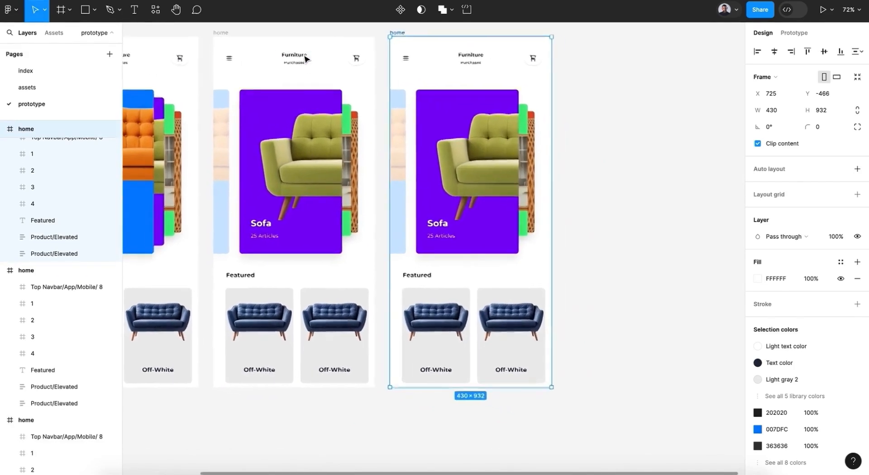
# Step: Move the Armchair and Sofa cards of the third home frame left together until the Sofa card is at X -210.43
pyautogui.hscroll(3, 306, 58)
pyautogui.click(409, 184)
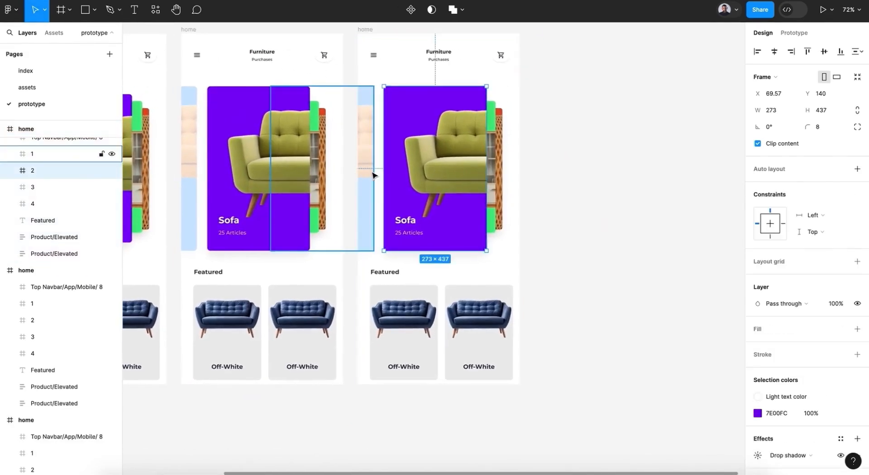
pyautogui.keyDown('shift'); pyautogui.click(372, 174); pyautogui.keyUp('shift')
pyautogui.hotkey('shift', 'Left')
pyautogui.hotkey('shift', 'Left')
pyautogui.hotkey('shift', 'Left')
pyautogui.hotkey('shift', 'Left')
pyautogui.hotkey('shift', 'Left')
pyautogui.hotkey('shift', 'Left')
pyautogui.hotkey('shift', 'Left')
pyautogui.hotkey('shift', 'Left')
pyautogui.hotkey('shift', 'Left')
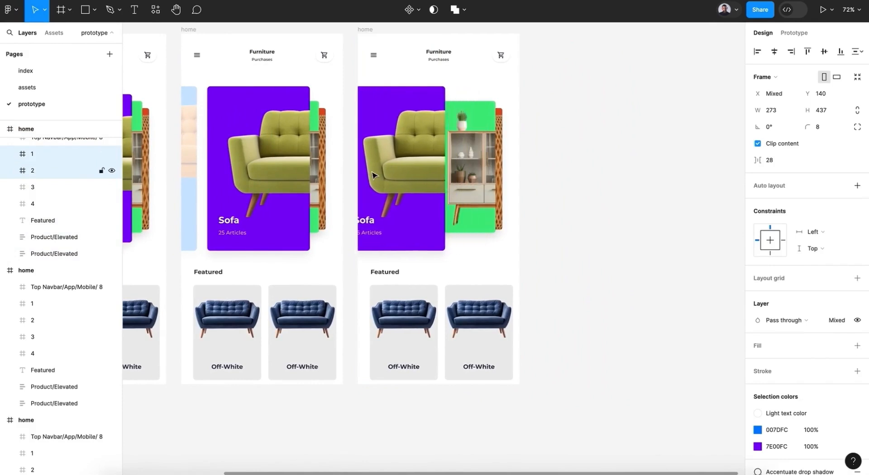
pyautogui.hotkey('shift', 'Left')
pyautogui.hotkey('shift', 'Left')
pyautogui.hotkey('shift', 'Left')
pyautogui.hotkey('shift', 'Left')
pyautogui.hotkey('shift', 'Left')
pyautogui.hotkey('shift', 'Left')
pyautogui.hotkey('shift', 'Left')
pyautogui.hotkey('shift', 'Left')
pyautogui.hotkey('shift', 'Left')
pyautogui.hotkey('shift', 'Left')
pyautogui.hotkey('shift', 'Left')
pyautogui.hotkey('shift', 'Left')
pyautogui.hotkey('shift', 'Left')
pyautogui.hotkey('shift', 'Left')
pyautogui.hotkey('shift', 'Left')
pyautogui.hotkey('shift', 'Left')
pyautogui.hotkey('shift', 'Left')
pyautogui.hotkey('shift', 'Left')
pyautogui.hotkey('shift', 'Left')
pyautogui.hotkey('shift', 'Left')
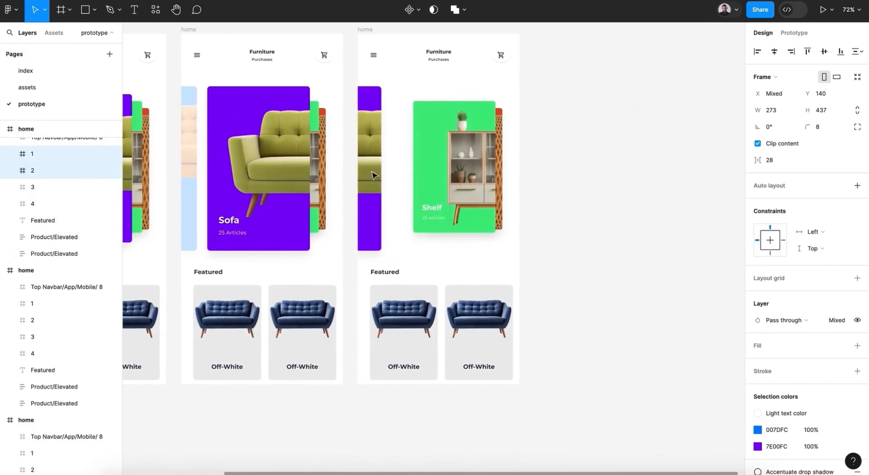
# Step: Set the Sofa card's layer opacity to 20% in the third home frame
pyautogui.click(372, 174)
pyautogui.click(837, 305)
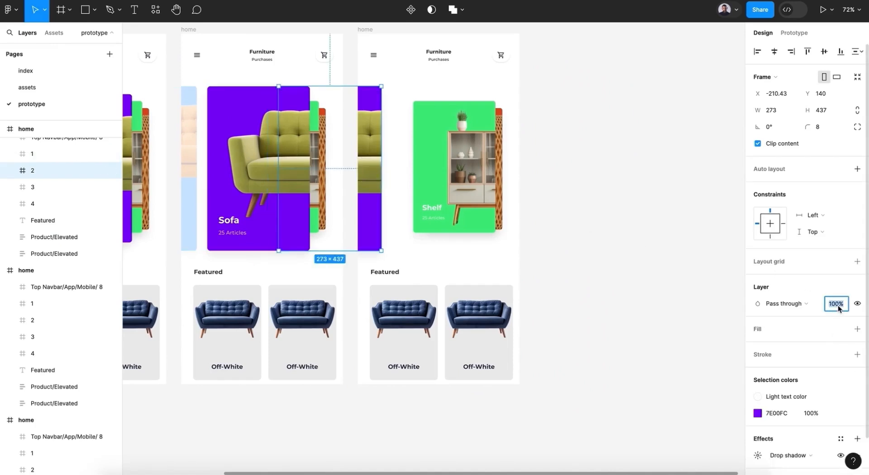
pyautogui.press('Return')
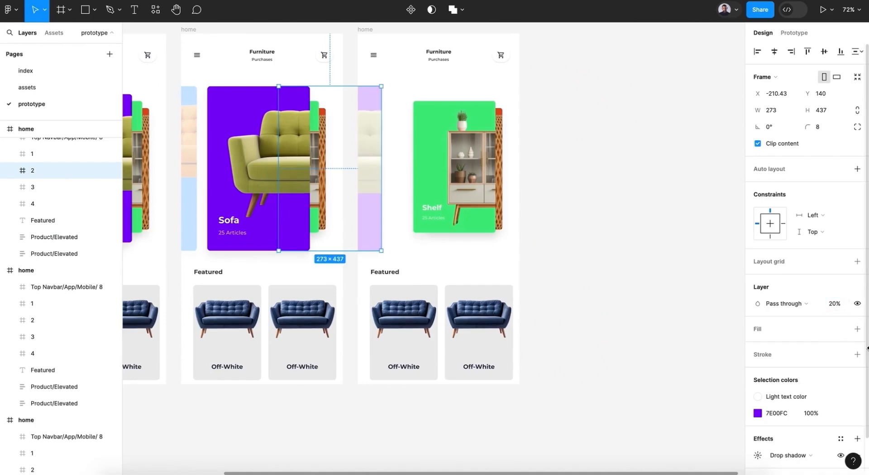
# Step: Scale the green Shelf card in the third home frame to 273 × 437 and place it at X 85, Y 140
pyautogui.click(475, 189)
pyautogui.press('k')
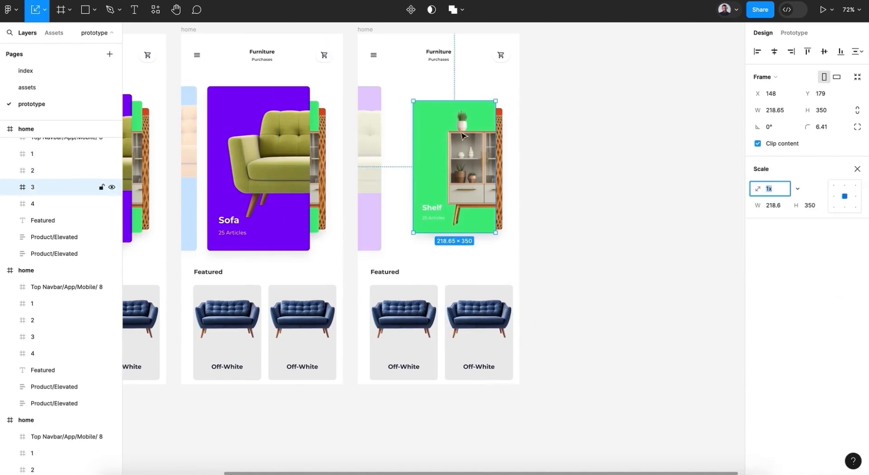
pyautogui.moveTo(450, 102); pyautogui.dragTo(450, 86)
pyautogui.moveTo(445, 232); pyautogui.dragTo(445, 250)
pyautogui.moveTo(446, 210); pyautogui.dragTo(434, 211)
pyautogui.keyDown('shift'); pyautogui.click(368, 205); pyautogui.keyUp('shift')
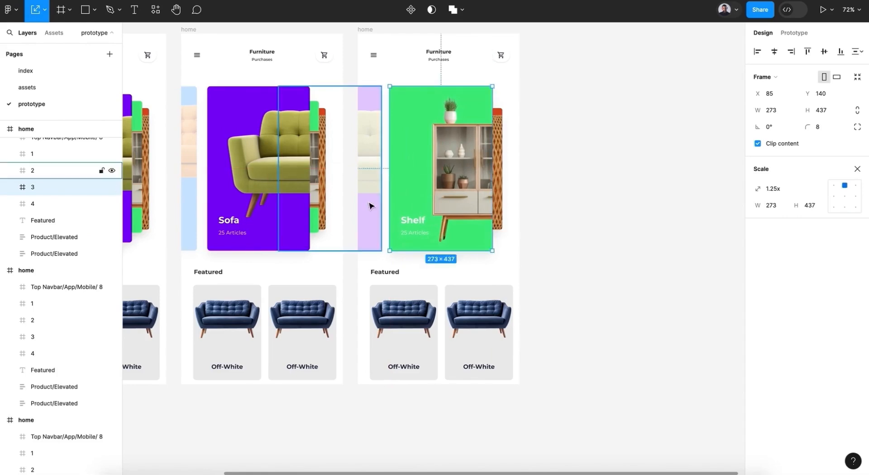
# Step: In the third home frame, move the Sofa card to X -240.43 and the Shelf card to about X 70
pyautogui.hotkey('shift', 'Left')
pyautogui.hotkey('shift', 'Left')
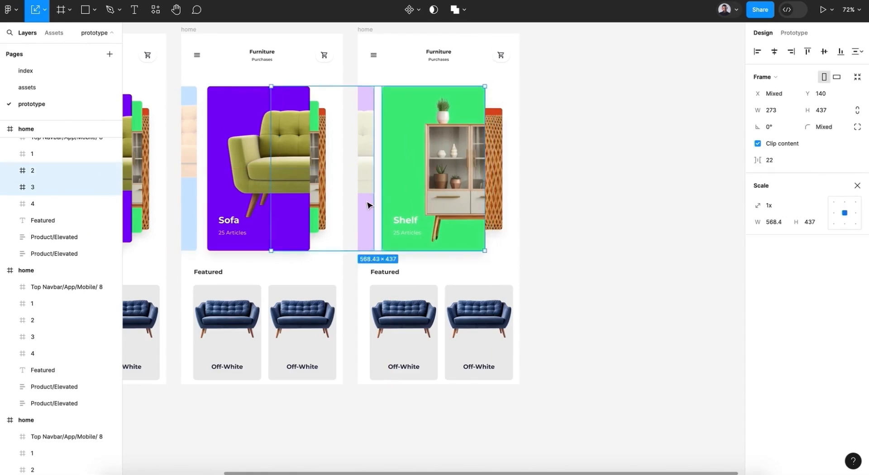
pyautogui.click(368, 203)
pyautogui.hotkey('shift', 'Left')
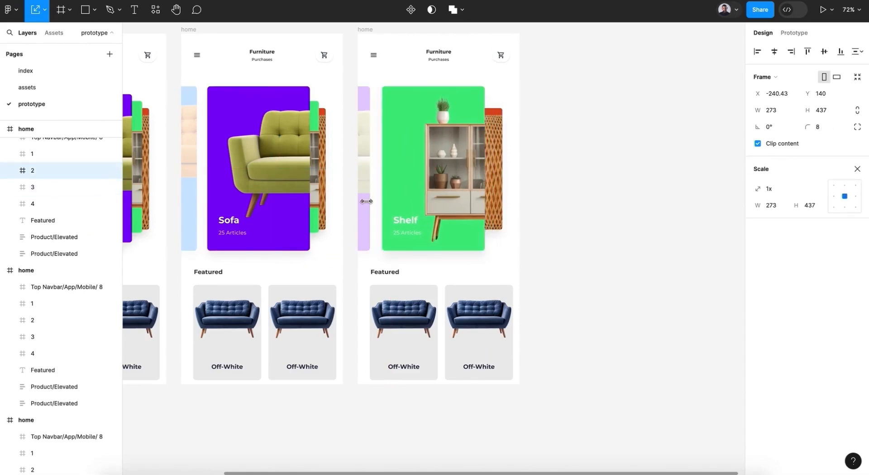
pyautogui.click(460, 210)
pyautogui.press('Right')
pyautogui.press('Right')
pyautogui.press('Right')
pyautogui.press('Right')
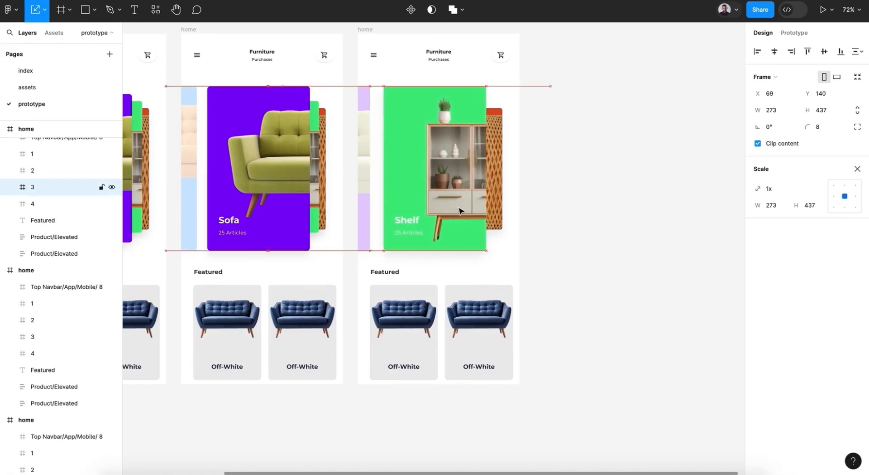
# Step: Duplicate the third home frame to make a fourth carousel state beside it
pyautogui.click(370, 30)
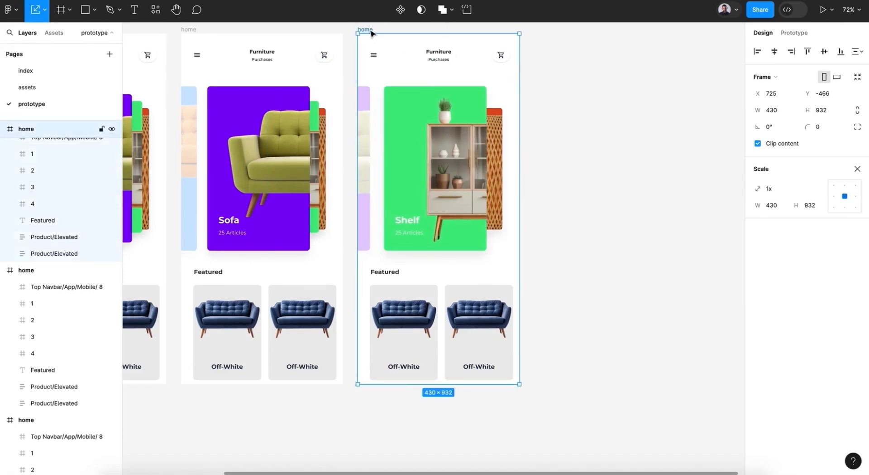
pyautogui.hotkey('ctrl', 'd')
pyautogui.hscroll(5, 375, 33)
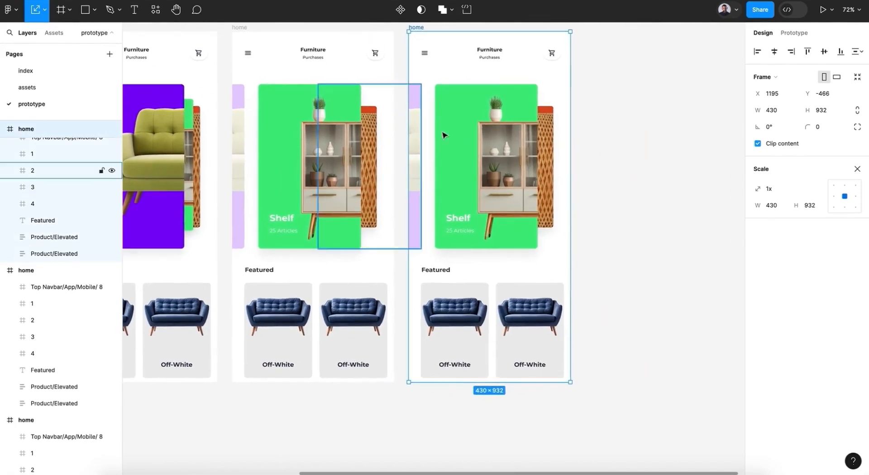
# Step: Move the Sofa and Shelf cards of the fourth home frame left together until the Shelf card is at X -230
pyautogui.click(444, 134)
pyautogui.keyDown('shift'); pyautogui.click(420, 163); pyautogui.keyUp('shift')
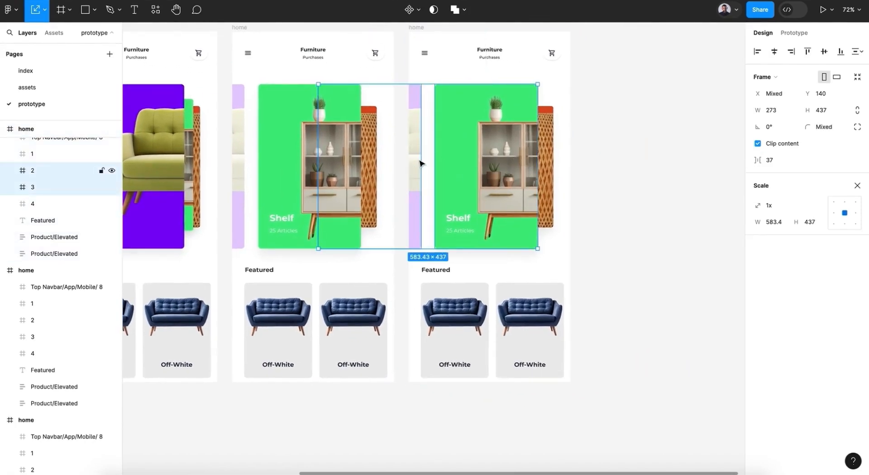
pyautogui.hotkey('shift', 'Left')
pyautogui.hotkey('shift', 'Left')
pyautogui.hotkey('shift', 'Left')
pyautogui.hotkey('shift', 'Left')
pyautogui.hotkey('shift', 'Left')
pyautogui.hotkey('shift', 'Left')
pyautogui.hotkey('shift', 'Left')
pyautogui.hotkey('shift', 'Left')
pyautogui.hotkey('shift', 'Left')
pyautogui.hotkey('shift', 'Left')
pyautogui.hotkey('shift', 'Left')
pyautogui.hotkey('shift', 'Left')
pyautogui.hotkey('shift', 'Left')
pyautogui.hotkey('shift', 'Left')
pyautogui.hotkey('shift', 'Left')
pyautogui.hotkey('shift', 'Left')
pyautogui.hotkey('shift', 'Left')
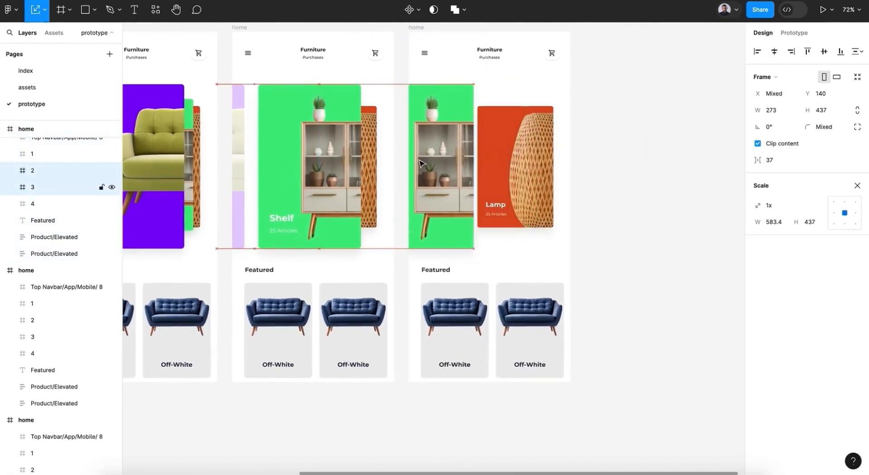
pyautogui.hotkey('shift', 'Left')
pyautogui.hotkey('shift', 'Left')
pyautogui.hotkey('shift', 'Left')
pyautogui.hotkey('shift', 'Left')
pyautogui.hotkey('shift', 'Left')
pyautogui.hotkey('shift', 'Left')
pyautogui.hotkey('shift', 'Left')
pyautogui.hotkey('shift', 'Left')
pyautogui.hotkey('shift', 'Left')
pyautogui.hotkey('shift', 'Left')
pyautogui.hotkey('shift', 'Left')
pyautogui.hotkey('shift', 'Left')
pyautogui.hotkey('shift', 'Left')
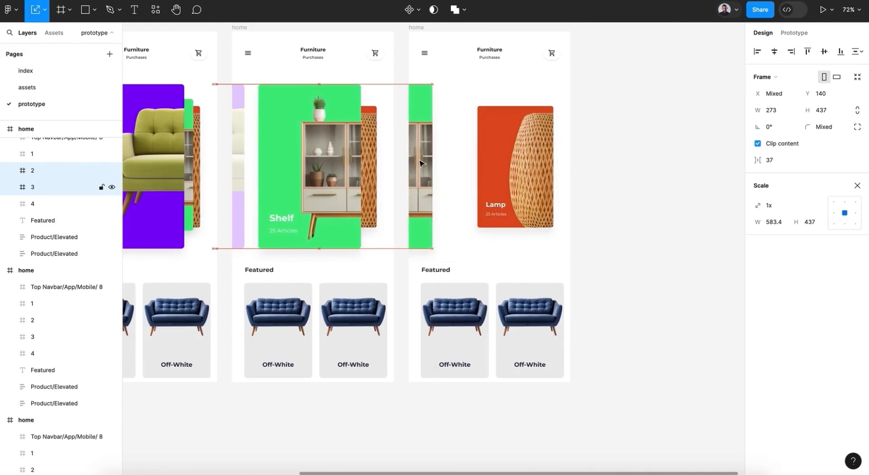
pyautogui.hotkey('shift', 'Left')
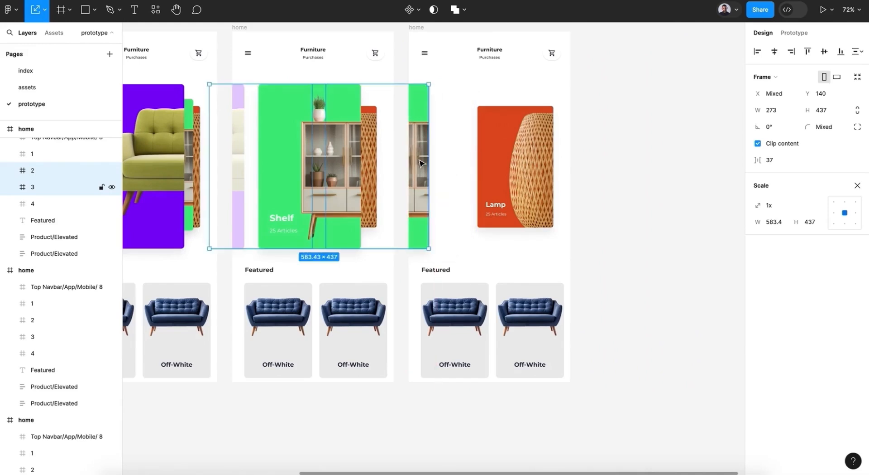
pyautogui.hotkey('shift', 'Left')
pyautogui.hotkey('shift', 'Left')
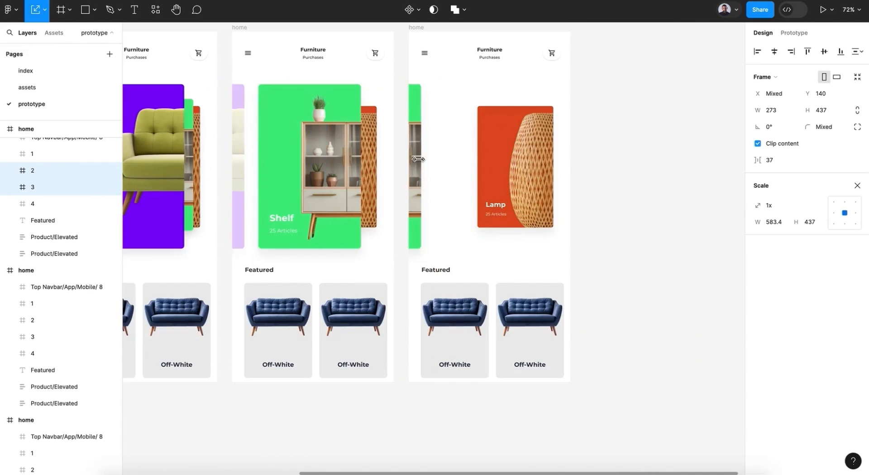
# Step: Set the Shelf card's layer opacity to 20% in the fourth home frame
pyautogui.click(418, 162)
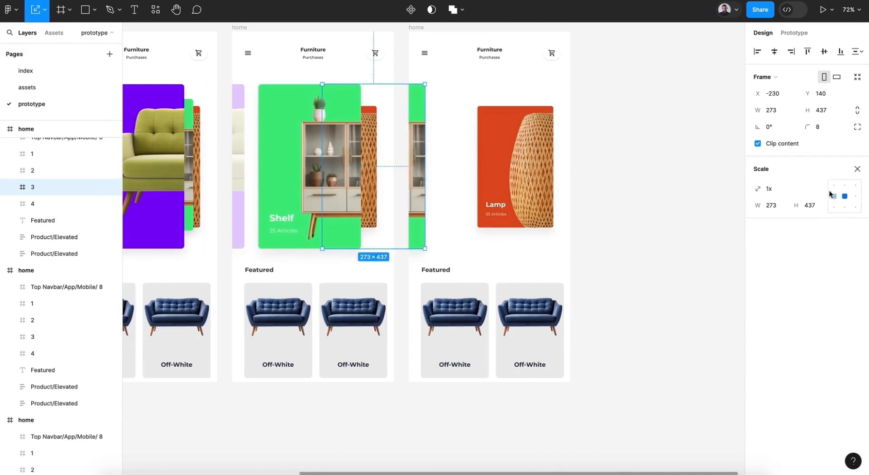
pyautogui.click(852, 171)
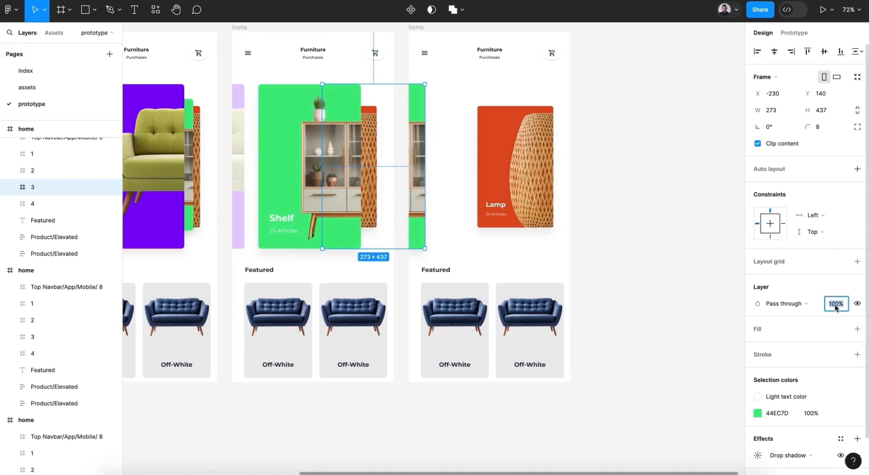
pyautogui.write('20')
pyautogui.press('Return')
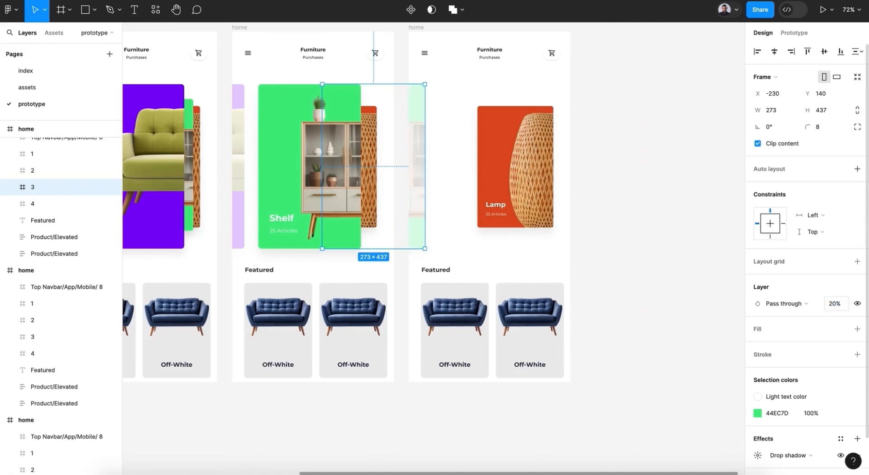
# Step: Scale the fourth home frame's red Lamp card to 273 × 437 at Y 140, and center it horizontally in the frame
pyautogui.click(523, 187)
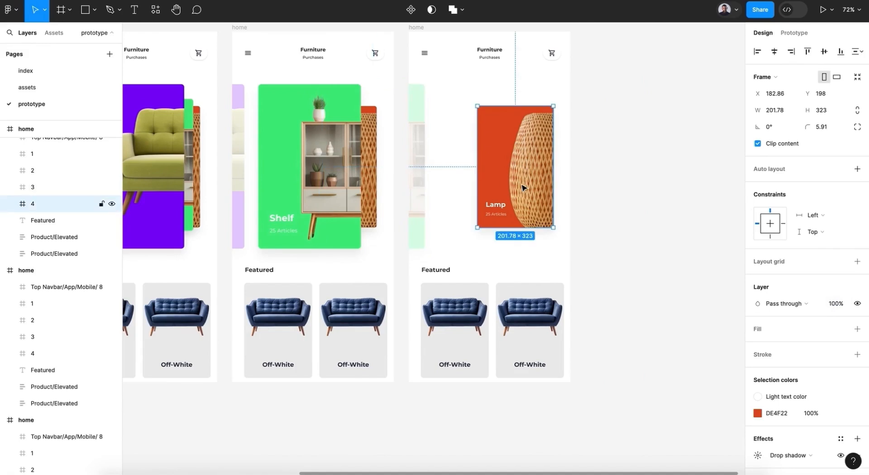
pyautogui.press('k')
pyautogui.moveTo(506, 107); pyautogui.dragTo(503, 84)
pyautogui.moveTo(507, 229); pyautogui.dragTo(502, 247)
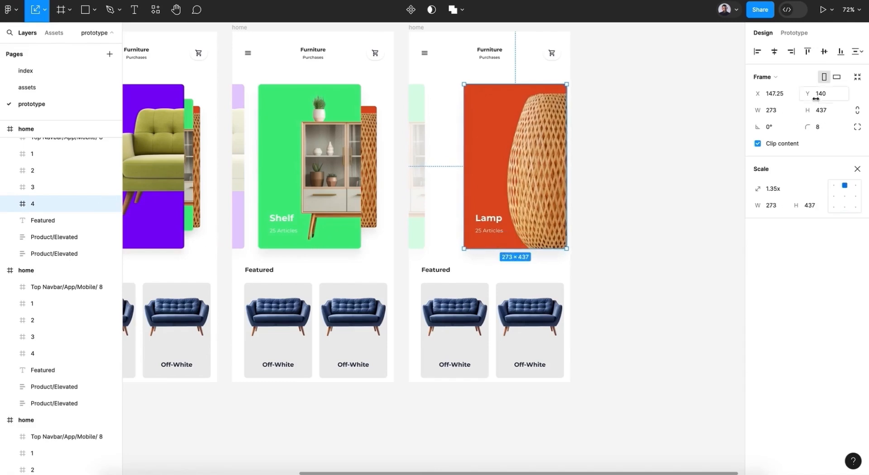
pyautogui.click(778, 56)
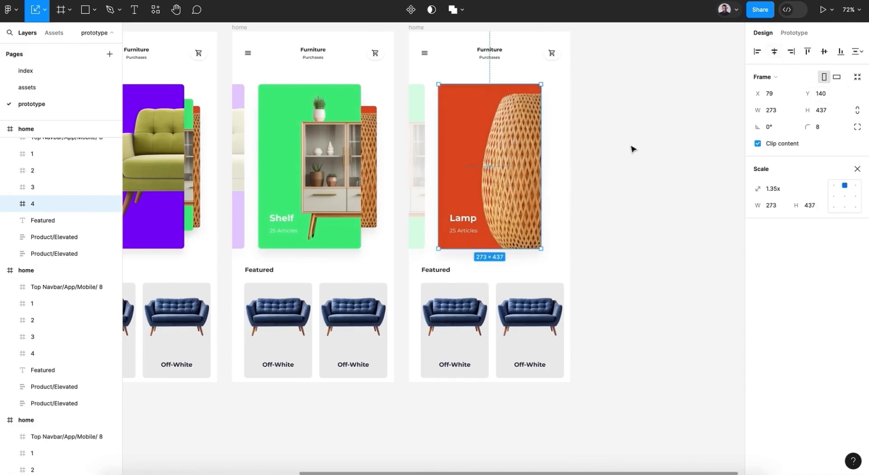
pyautogui.click(46, 11)
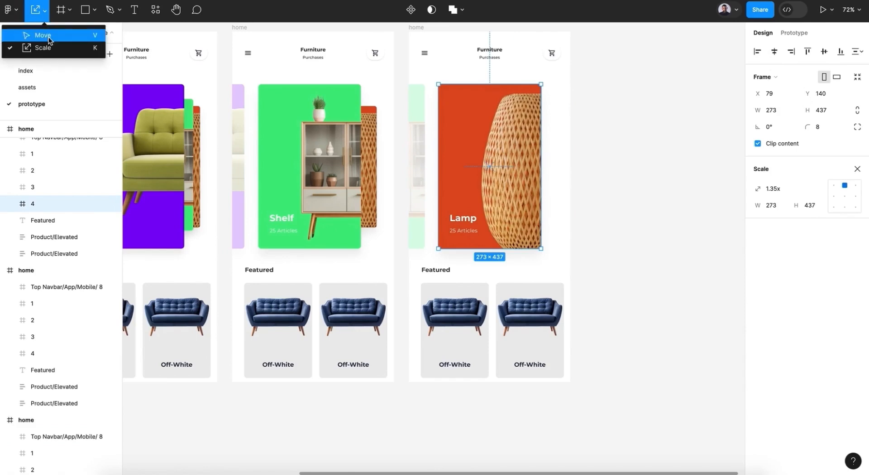
pyautogui.click(48, 35)
pyautogui.click(625, 302)
# Step: Connect the first home frame's Armchair card to the second home frame with an On drag, Smart animate interaction
pyautogui.scroll(-5, 625, 302)
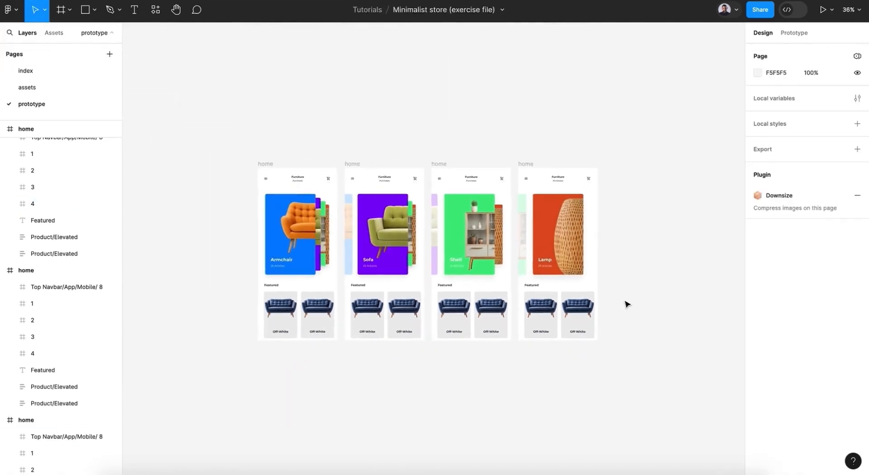
pyautogui.scroll(3, 625, 302)
pyautogui.hscroll(-2, 625, 302)
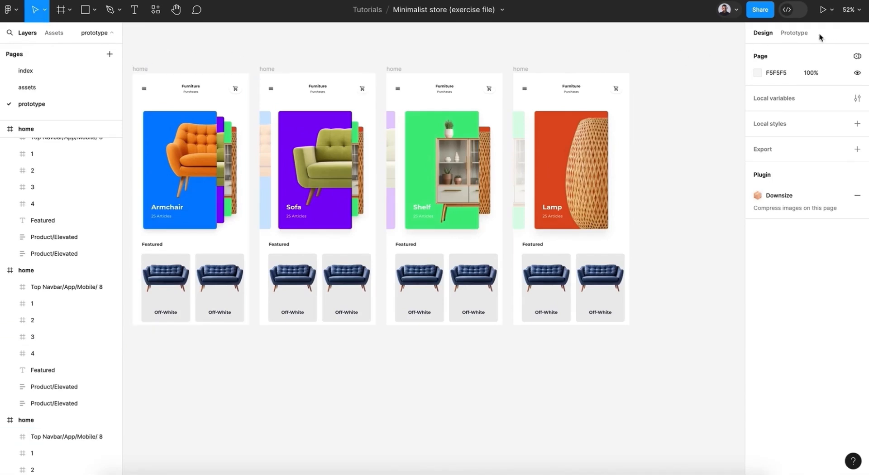
pyautogui.click(794, 34)
pyautogui.click(174, 182)
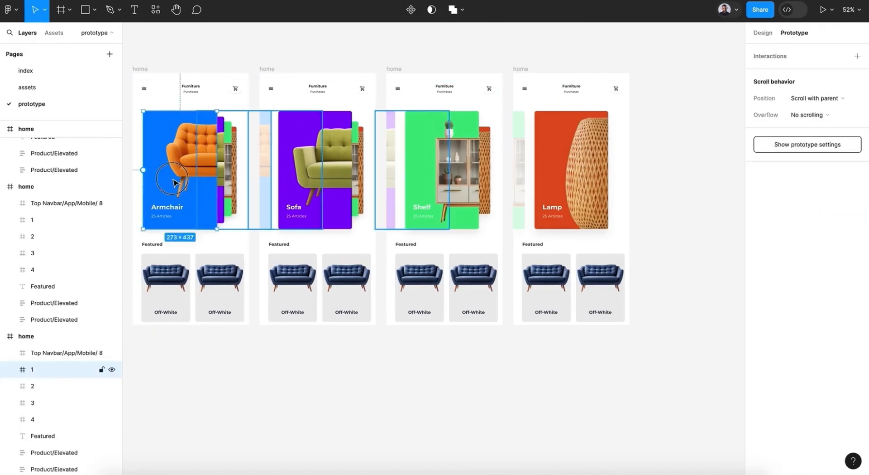
pyautogui.doubleClick(179, 183)
pyautogui.click(188, 219)
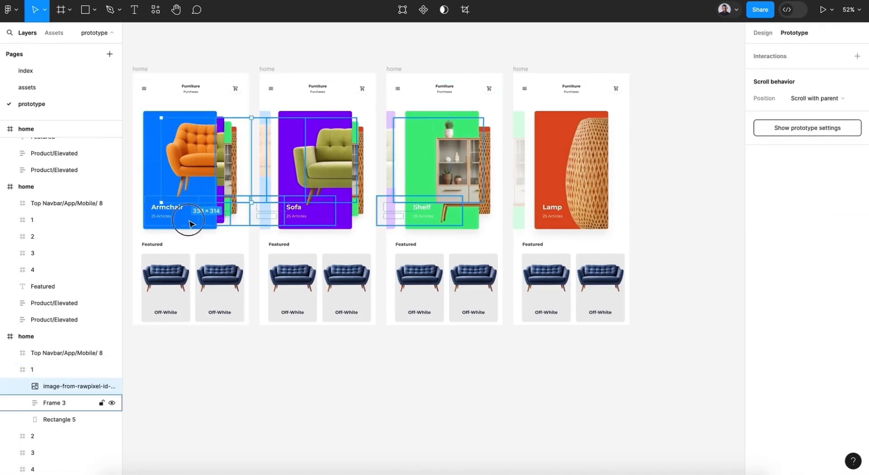
pyautogui.click(188, 374)
pyautogui.click(172, 128)
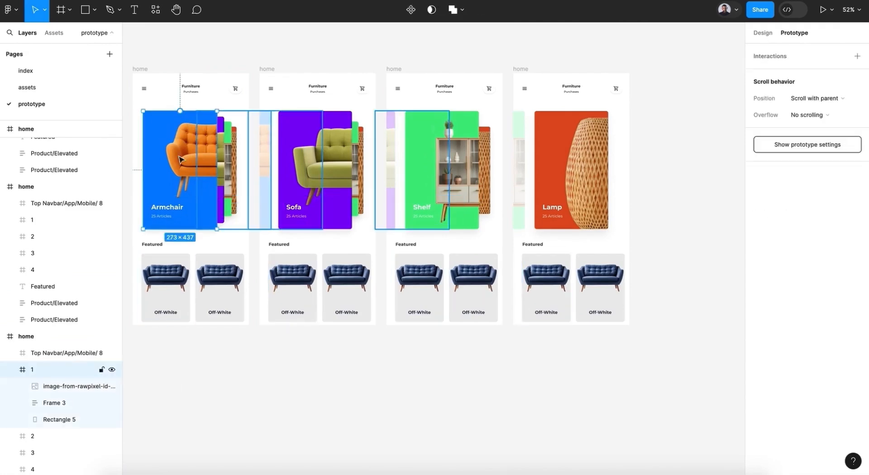
pyautogui.click(10, 369)
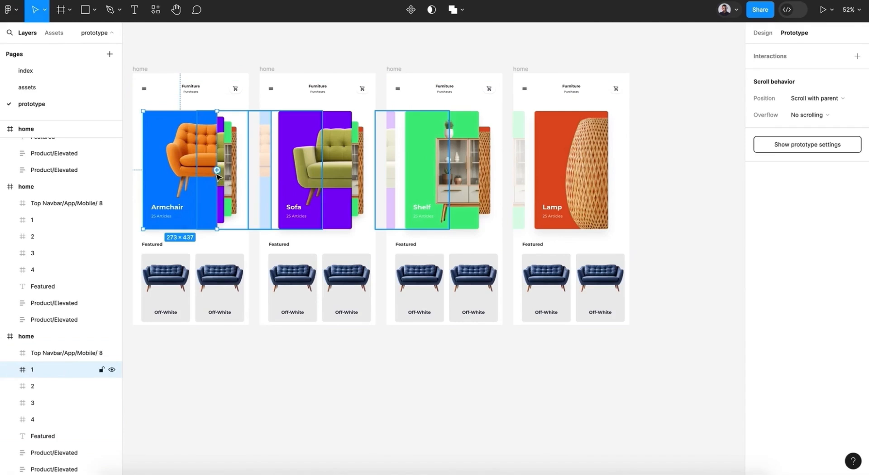
pyautogui.moveTo(217, 170); pyautogui.dragTo(281, 247)
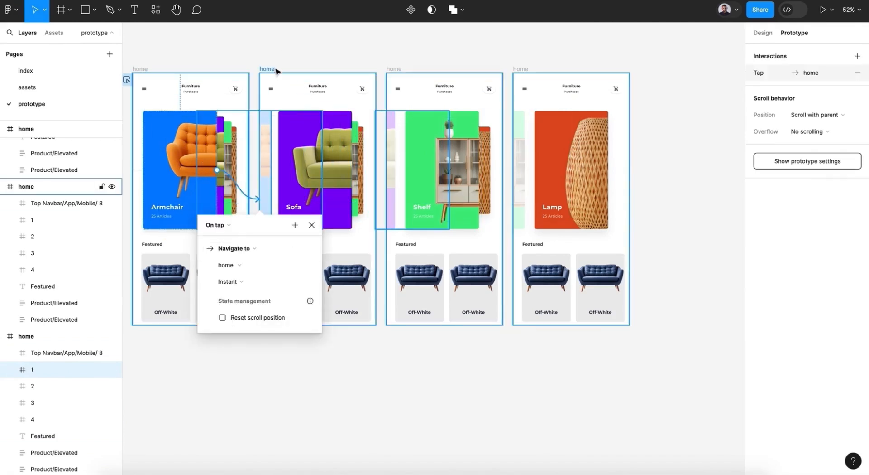
pyautogui.click(225, 225)
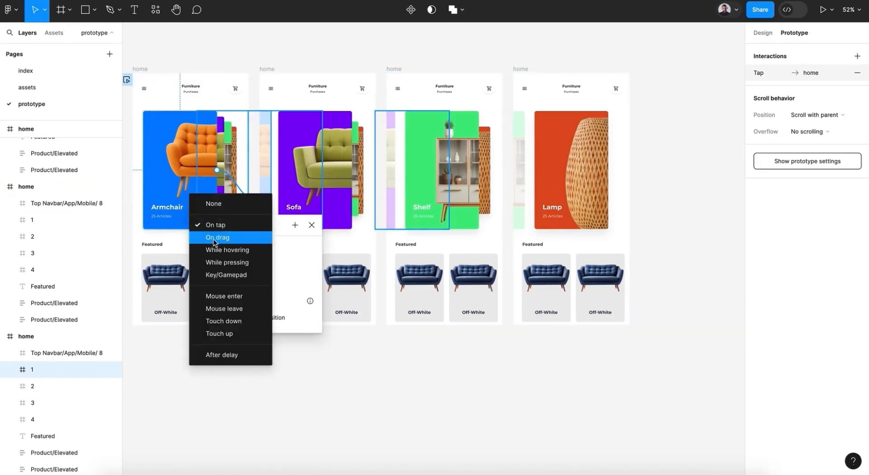
pyautogui.click(215, 237)
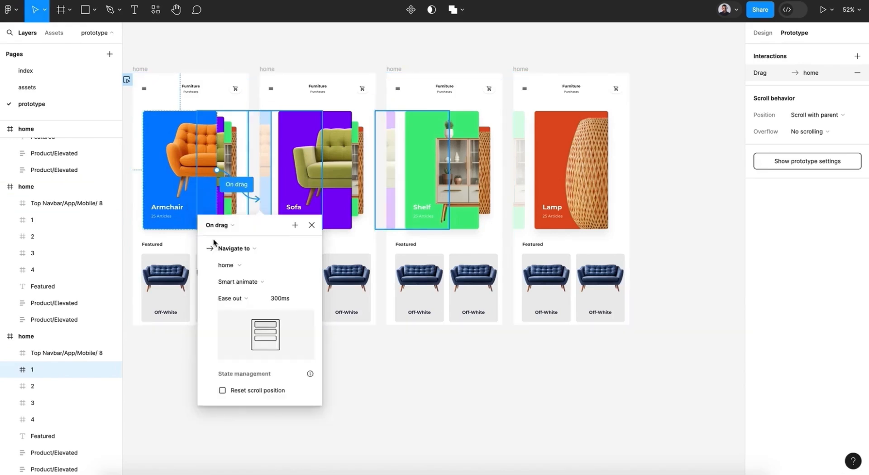
# Step: Set the easing of the Armchair card's drag interaction to Gentle
pyautogui.click(240, 298)
pyautogui.click(251, 381)
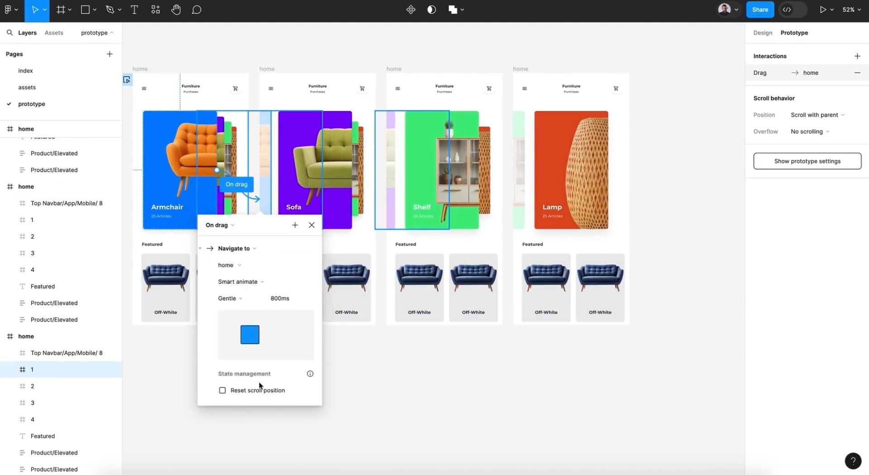
pyautogui.click(311, 224)
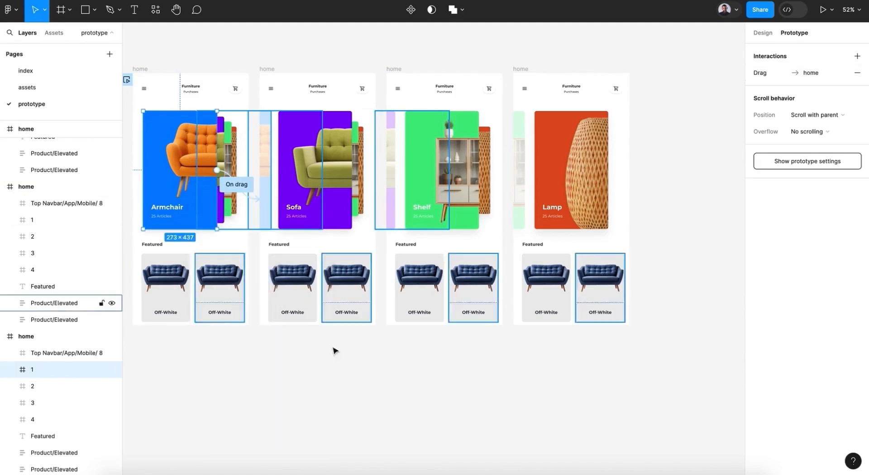
# Step: Connect the second home frame's Sofa card to the third home frame with an On drag, Gentle Smart animate interaction
pyautogui.click(305, 216)
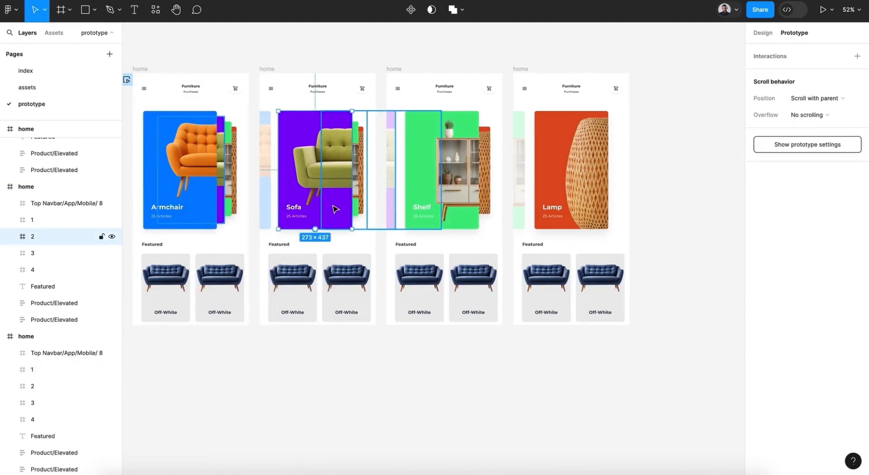
pyautogui.moveTo(351, 170); pyautogui.dragTo(416, 254)
pyautogui.click(353, 226)
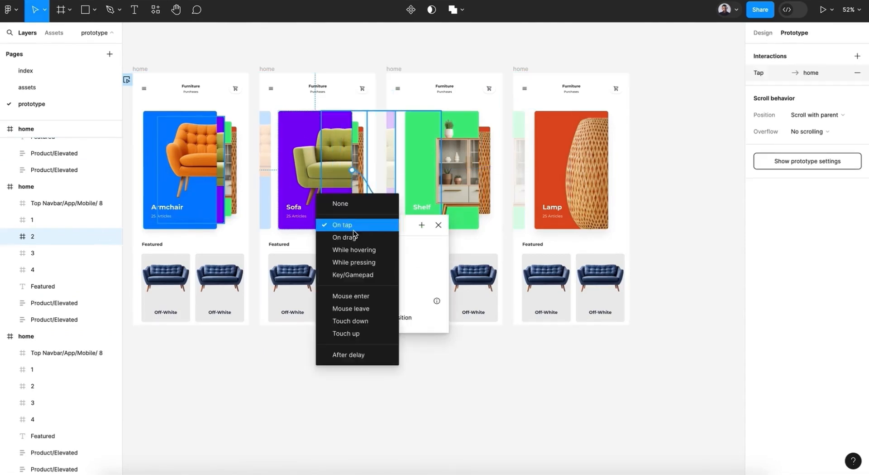
pyautogui.click(355, 237)
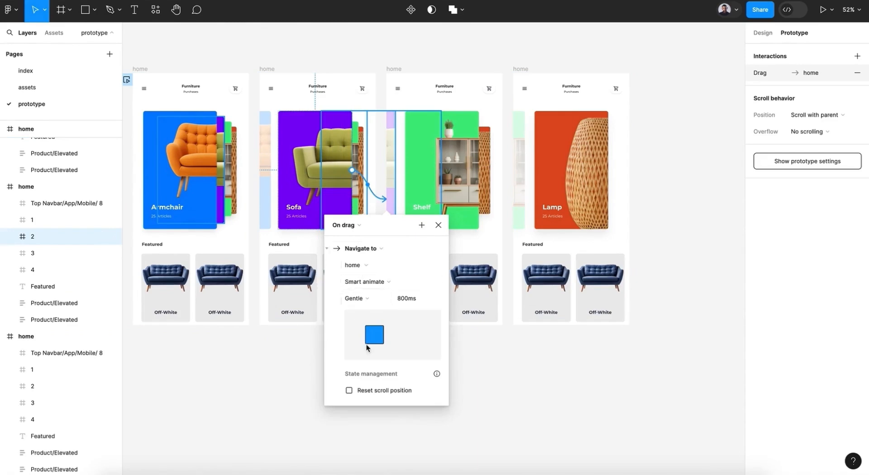
pyautogui.click(438, 225)
# Step: Connect the third home frame's Shelf card to the fourth home frame with an On drag, Gentle Smart animate interaction
pyautogui.click(426, 182)
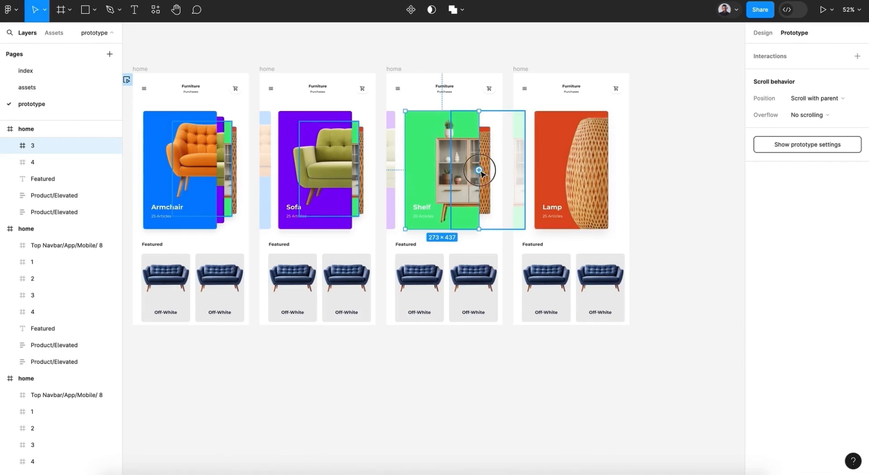
pyautogui.moveTo(480, 171); pyautogui.dragTo(570, 209)
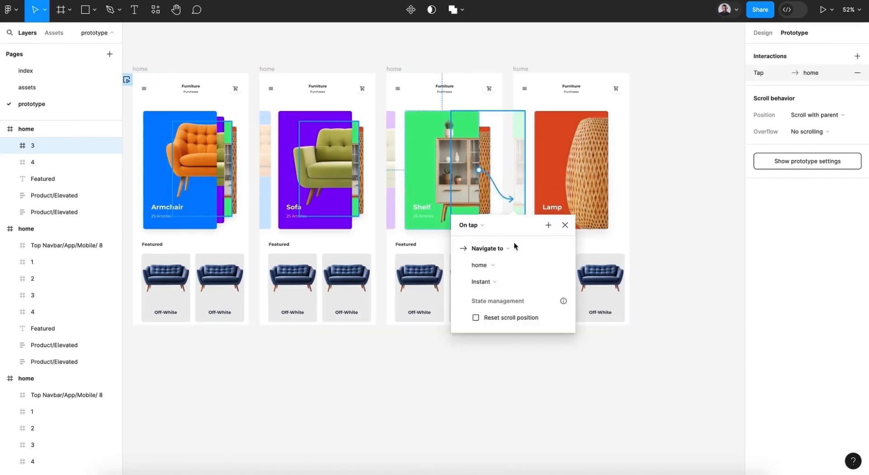
pyautogui.click(485, 230)
pyautogui.click(484, 237)
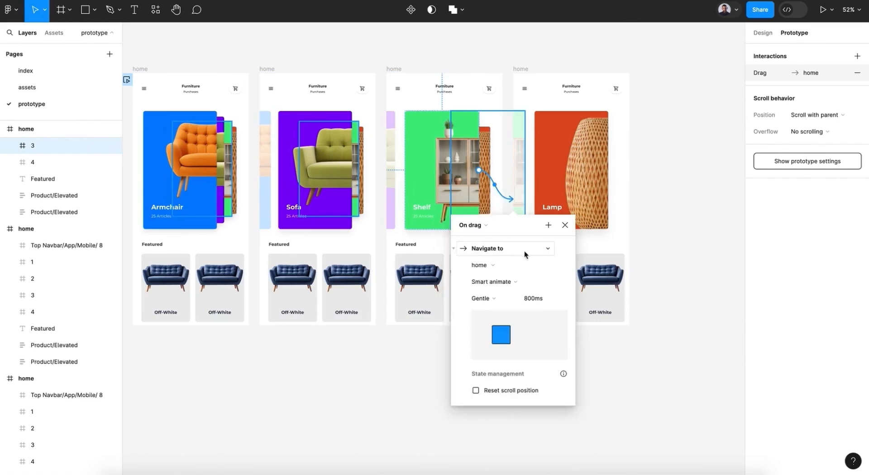
pyautogui.click(566, 225)
# Step: Connect the fourth home frame's Lamp card back to the third home frame with an On drag, Gentle Smart animate interaction
pyautogui.click(572, 185)
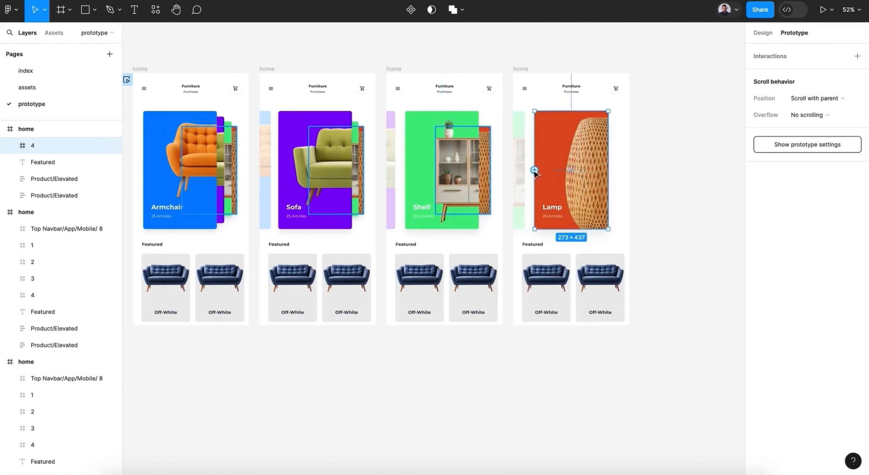
pyautogui.moveTo(535, 171); pyautogui.dragTo(491, 187)
pyautogui.click(475, 226)
pyautogui.click(461, 237)
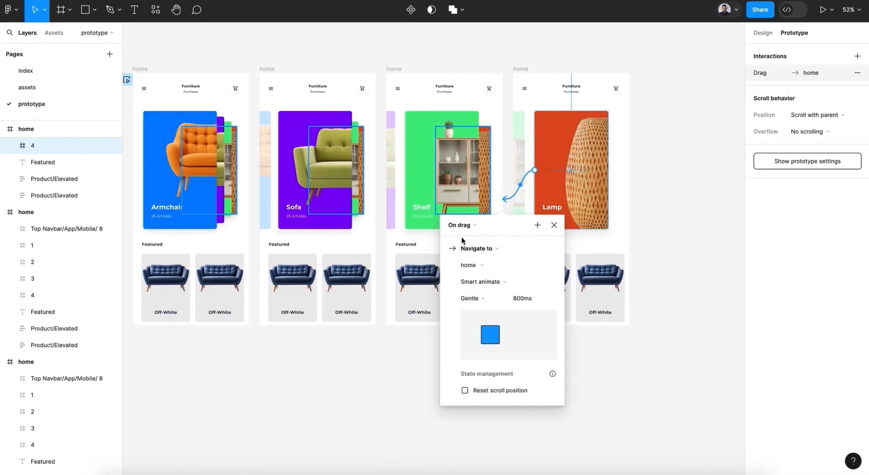
pyautogui.click(554, 224)
# Step: Connect the third home frame's Shelf card back to the second home frame with an On drag, Gentle Smart animate interaction
pyautogui.click(433, 190)
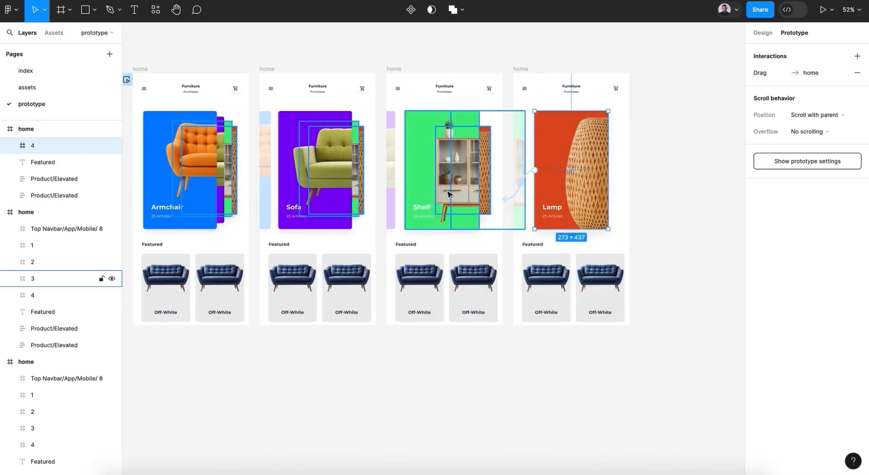
pyautogui.doubleClick(433, 190)
pyautogui.click(415, 180)
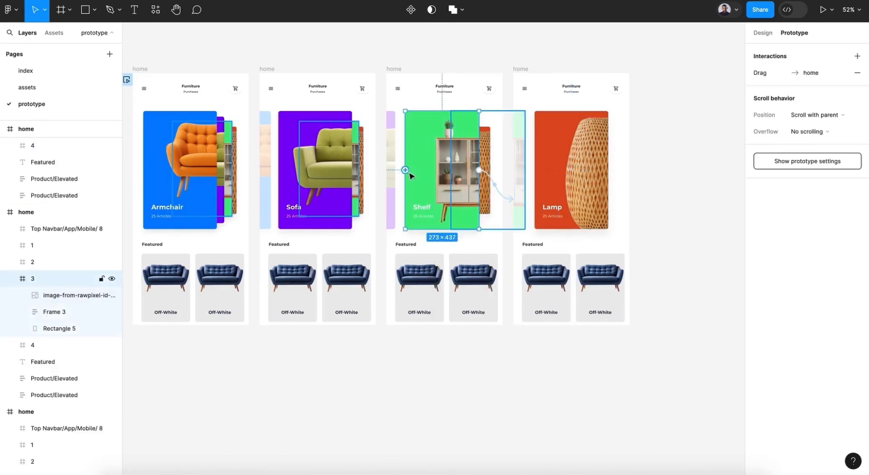
pyautogui.moveTo(404, 174); pyautogui.dragTo(356, 194)
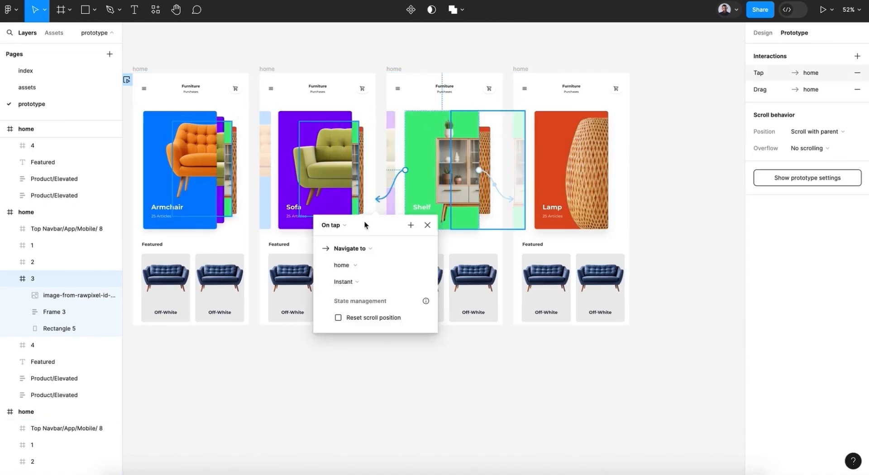
pyautogui.click(341, 225)
pyautogui.click(339, 237)
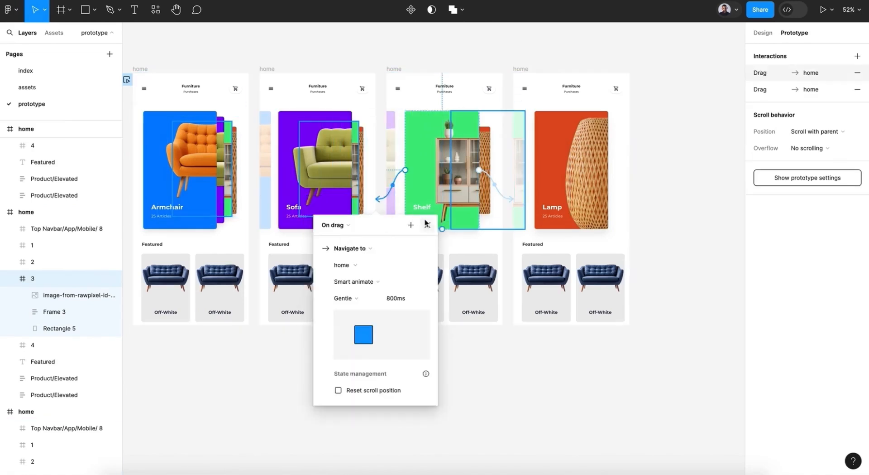
pyautogui.click(428, 224)
# Step: Connect the second home frame's Sofa card back to the first home frame with an On drag interaction
pyautogui.click(286, 184)
pyautogui.moveTo(278, 170); pyautogui.dragTo(203, 200)
pyautogui.click(205, 225)
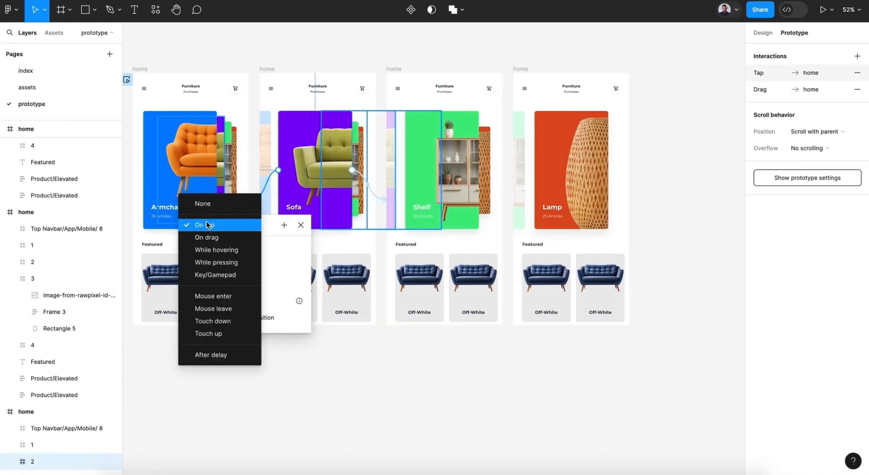
pyautogui.click(208, 237)
pyautogui.click(301, 225)
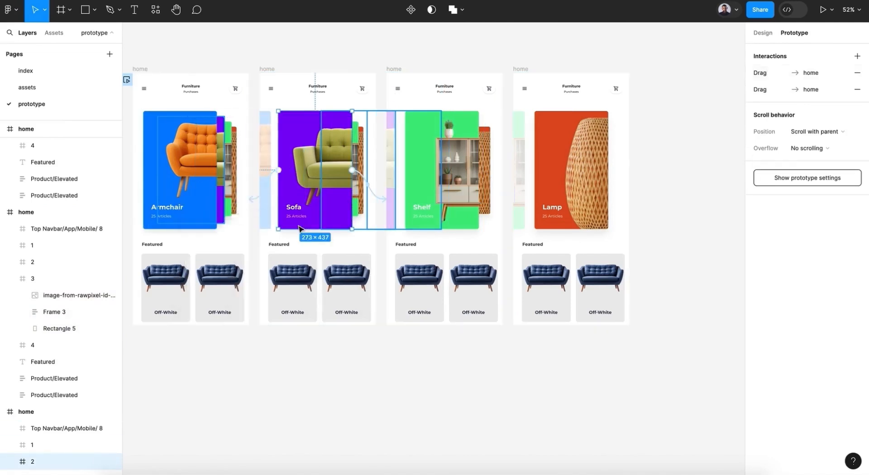
# Step: Preview Flow 1 and test swiping the carousel cards forward and back between the home states
pyautogui.hscroll(-2, 307, 337)
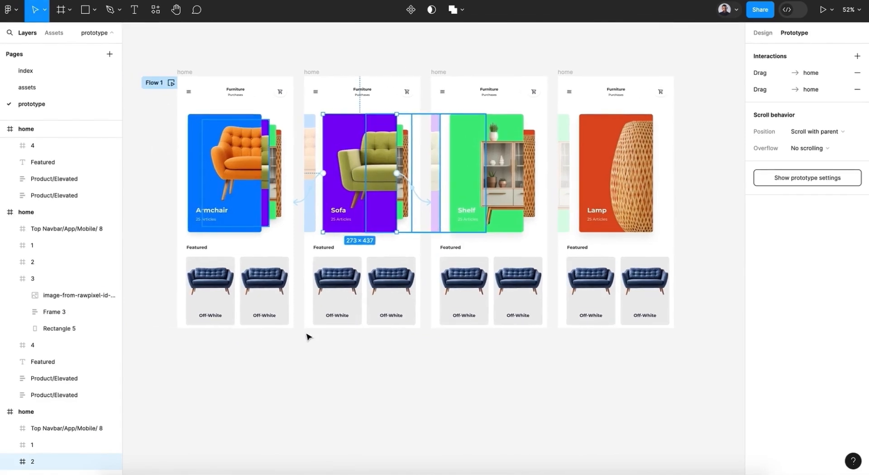
pyautogui.click(172, 83)
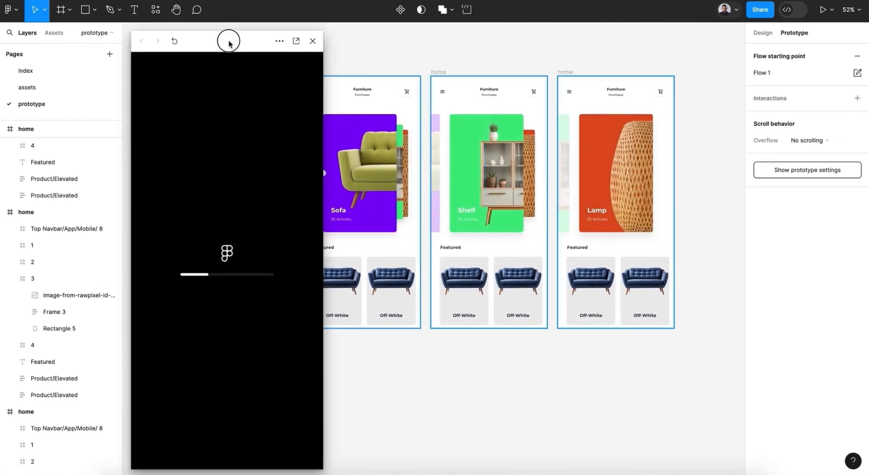
pyautogui.moveTo(239, 40); pyautogui.dragTo(321, 41)
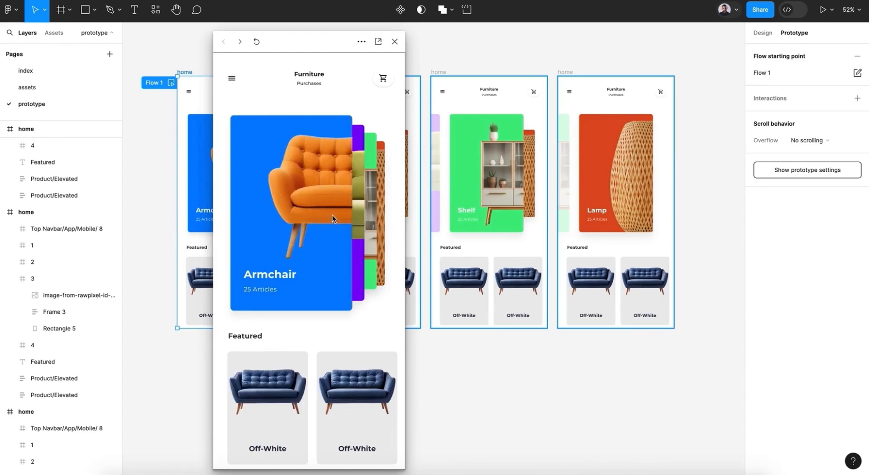
pyautogui.moveTo(335, 213); pyautogui.dragTo(235, 231)
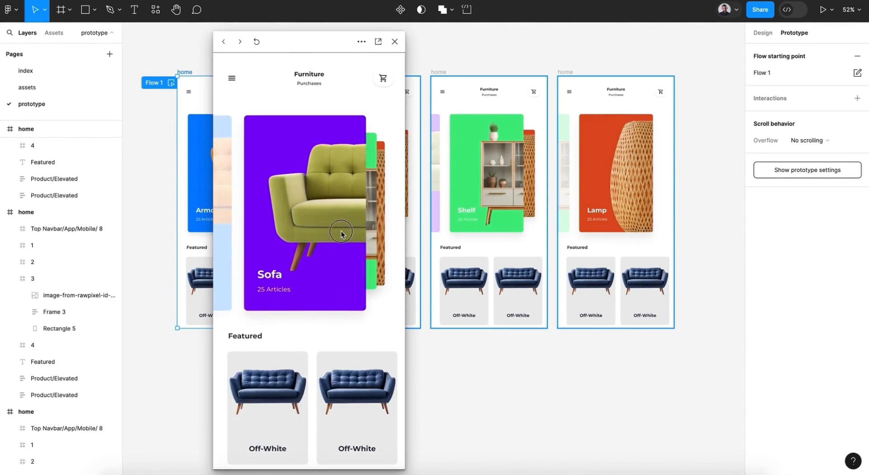
pyautogui.moveTo(341, 233); pyautogui.dragTo(325, 225)
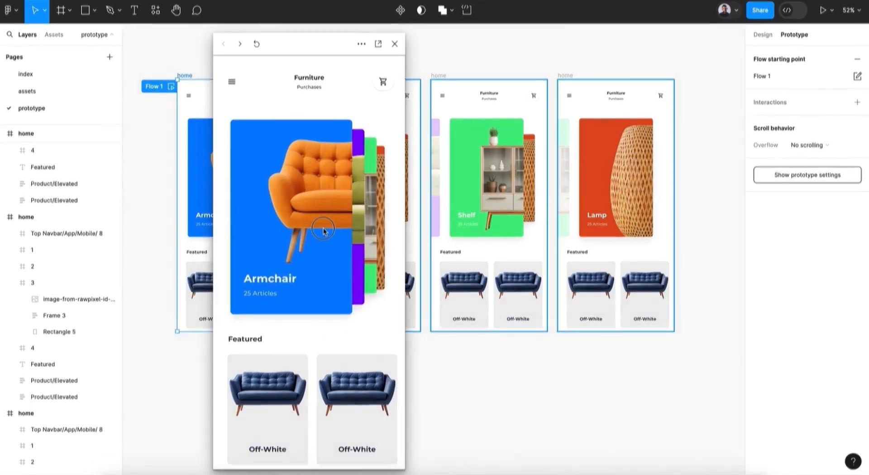